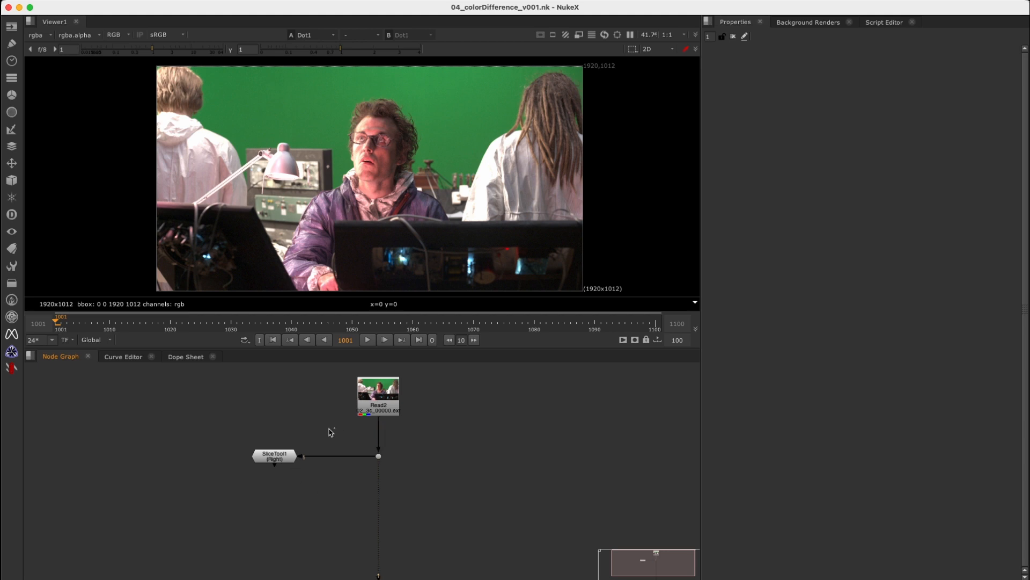
View SliceTool1's output, open its properties, and examine where the slice runs across the man's face
{"action": "key", "text": "1"}
{"action": "left_click", "coordinate": [210, 513]}
{"action": "double_click", "coordinate": [285, 457]}
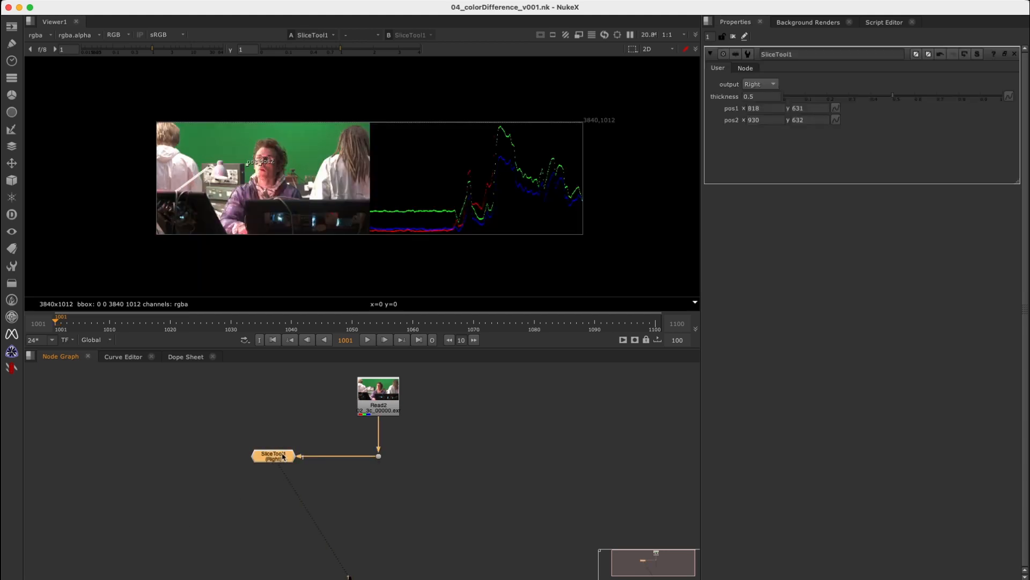
{"action": "scroll", "coordinate": [177, 144], "scroll_direction": "up", "scroll_amount": 5}
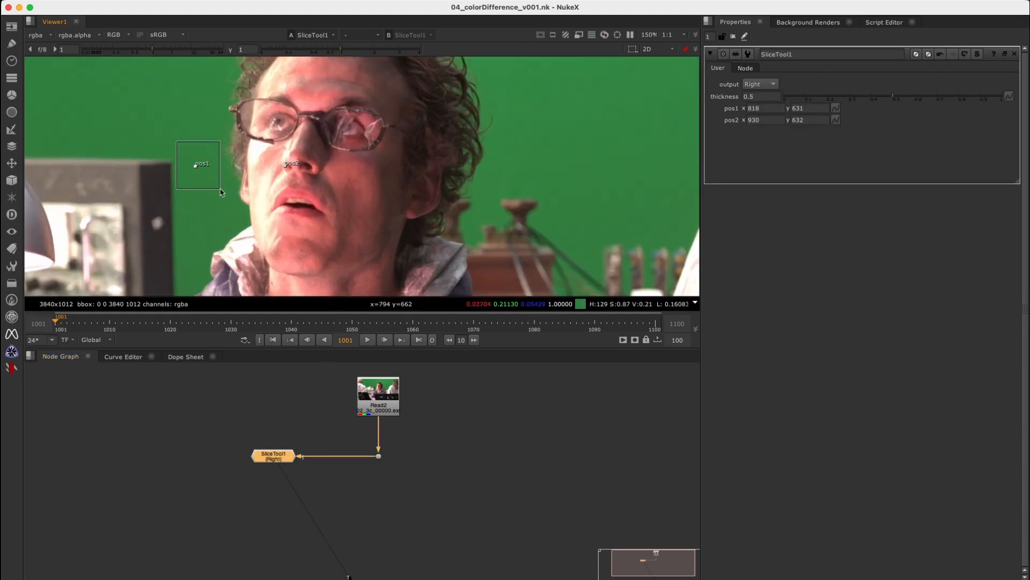
{"action": "left_click_drag", "start_coordinate": [258, 195], "coordinate": [353, 139]}
{"action": "scroll", "coordinate": [349, 186], "scroll_direction": "down", "scroll_amount": 5}
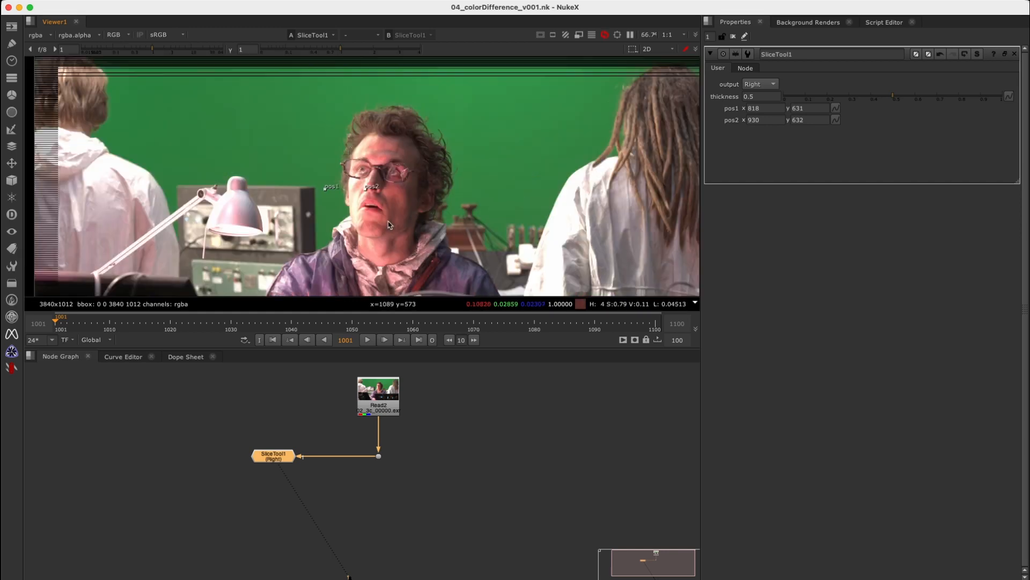
{"action": "scroll", "coordinate": [536, 247], "scroll_direction": "up", "scroll_amount": 1}
{"action": "middle_click_drag", "start_coordinate": [535, 252], "coordinate": [439, 230]}
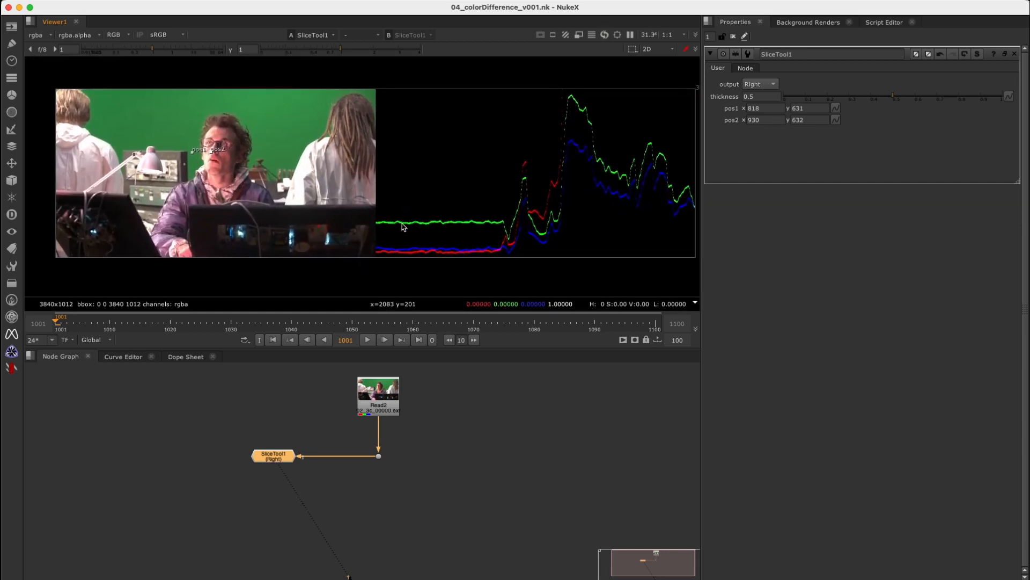
Sample regions of the slice graph along its flat backdrop section and around the red peak
{"action": "mouse_move", "coordinate": [400, 223]}
{"action": "left_mouse_down", "text": "ctrl+shift"}
{"action": "mouse_move", "coordinate": [435, 253]}
{"action": "mouse_move", "coordinate": [458, 222]}
{"action": "mouse_move", "coordinate": [452, 255]}
{"action": "left_mouse_up", "text": "ctrl+shift"}
{"action": "left_click_drag", "start_coordinate": [396, 222], "coordinate": [447, 252], "text": "shift+super"}
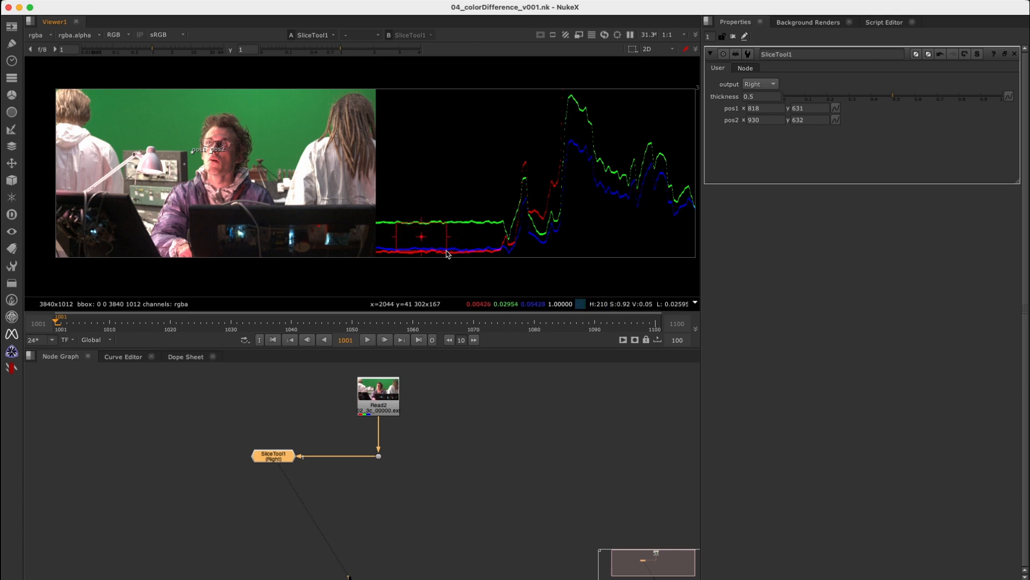
{"action": "left_click_drag", "start_coordinate": [508, 226], "coordinate": [519, 243], "text": "shift+super"}
{"action": "left_click_drag", "start_coordinate": [446, 224], "coordinate": [468, 252], "text": "shift+super"}
{"action": "left_click_drag", "start_coordinate": [396, 224], "coordinate": [417, 253], "text": "shift+super"}
{"action": "left_click_drag", "start_coordinate": [553, 187], "coordinate": [558, 220], "text": "shift+super"}
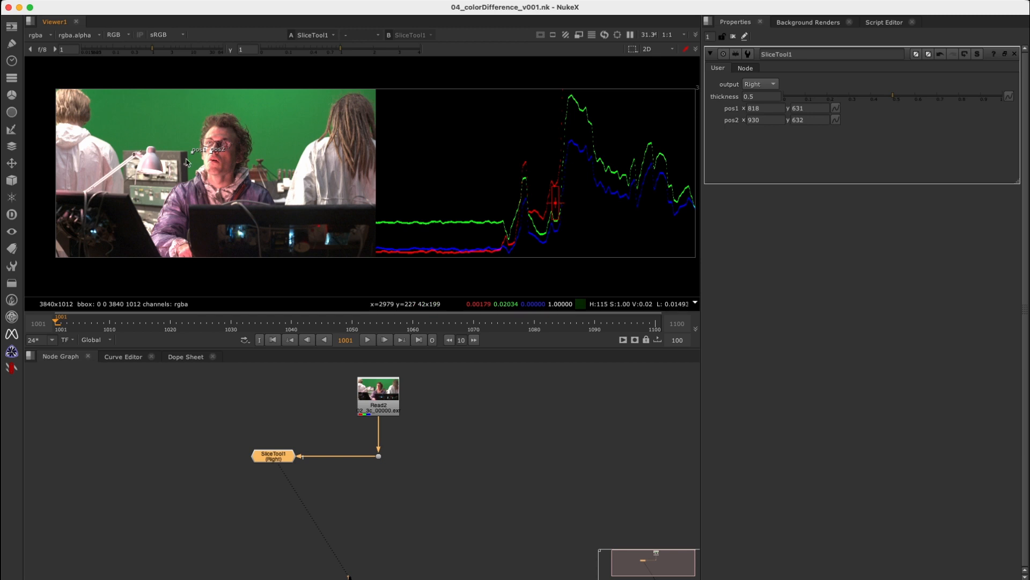
Compare the slice line with its graph, sampling the red peak again and the flat backdrop section
{"action": "scroll", "coordinate": [183, 167], "scroll_direction": "up", "scroll_amount": 8}
{"action": "key", "text": "f"}
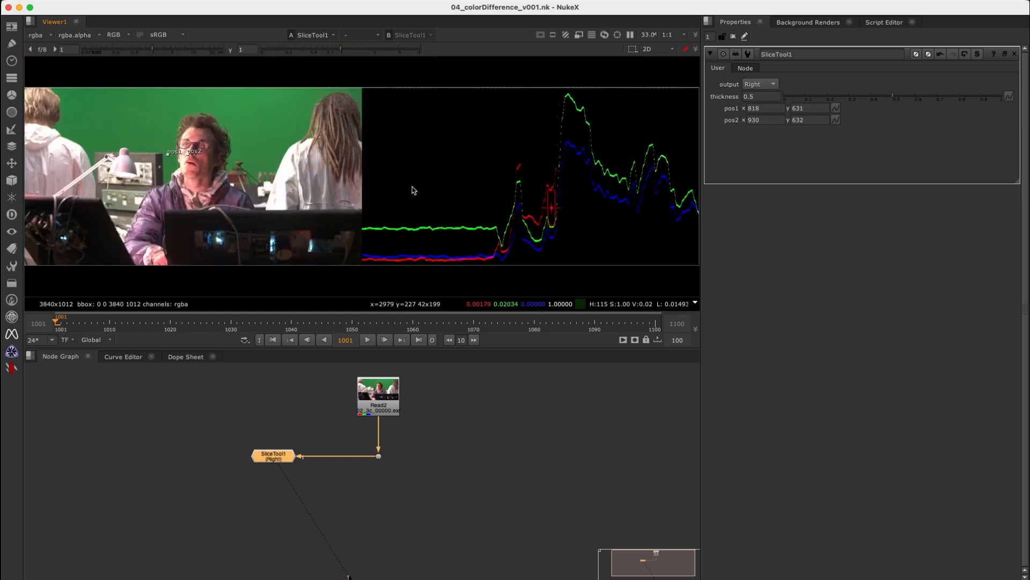
{"action": "left_click_drag", "start_coordinate": [552, 190], "coordinate": [562, 220], "text": "shift+super"}
{"action": "scroll", "coordinate": [649, 113], "scroll_direction": "up", "scroll_amount": 4}
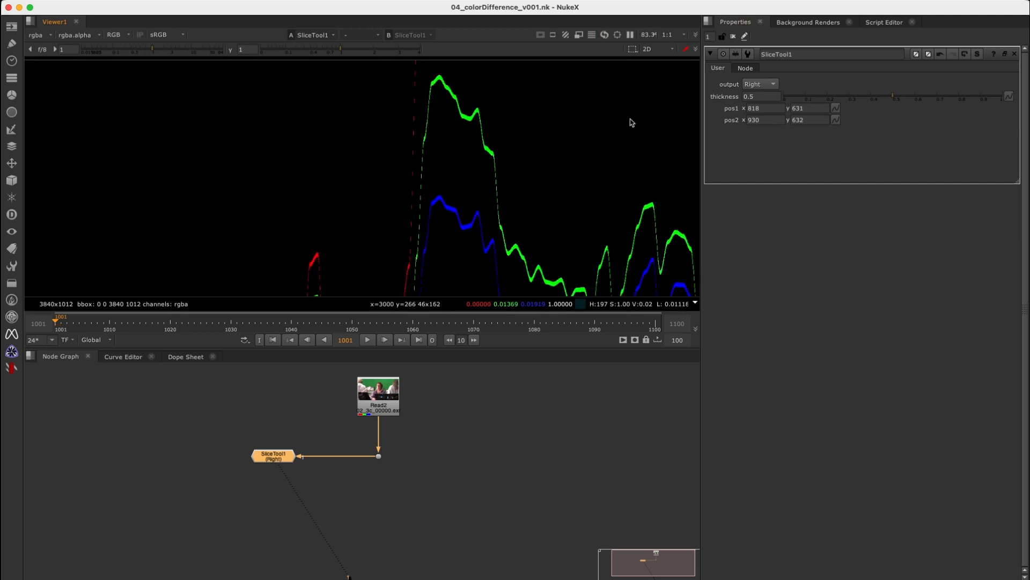
{"action": "scroll", "coordinate": [512, 153], "scroll_direction": "down", "scroll_amount": 5}
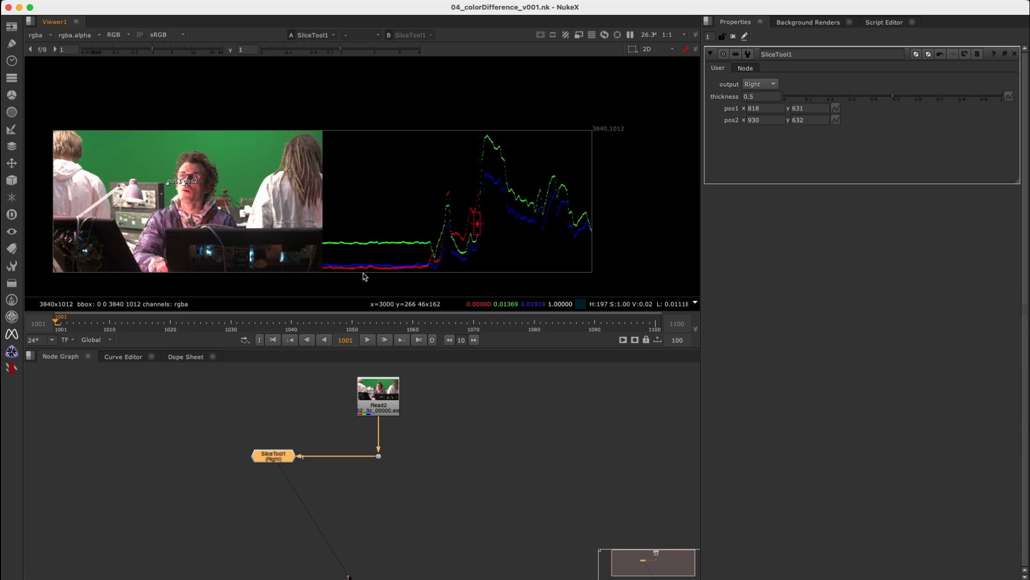
{"action": "left_click_drag", "start_coordinate": [345, 240], "coordinate": [414, 268], "text": "shift+super"}
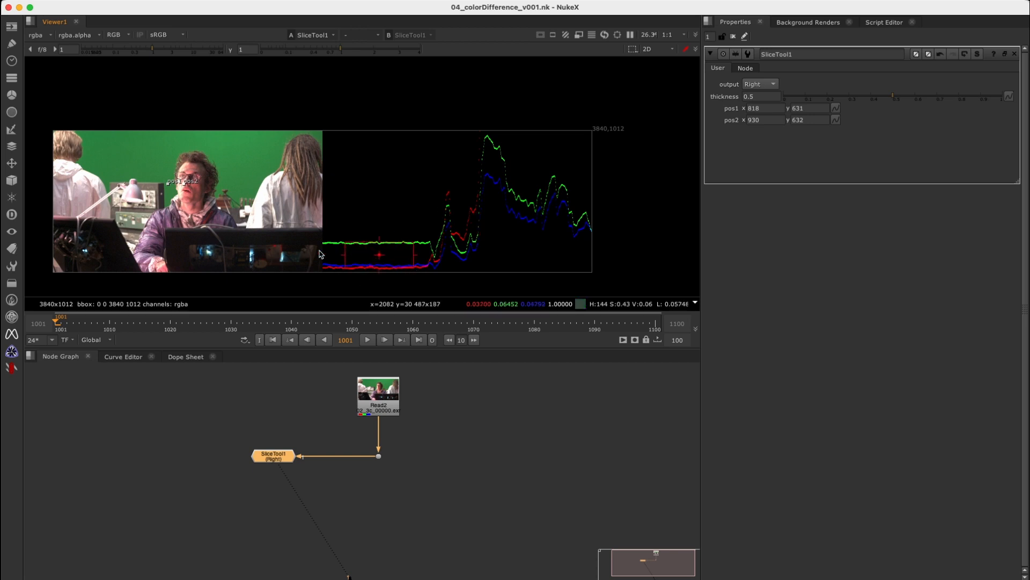
Move both slice points onto the green backdrop, pos1 to 576, 845 and pos2 to 688, 846, sampling the graph
{"action": "middle_click_drag", "start_coordinate": [303, 223], "coordinate": [342, 220]}
{"action": "left_click_drag", "start_coordinate": [233, 180], "coordinate": [198, 157]}
{"action": "right_click", "coordinate": [456, 195]}
{"action": "left_click", "coordinate": [429, 195]}
{"action": "right_click", "coordinate": [432, 205], "text": "super"}
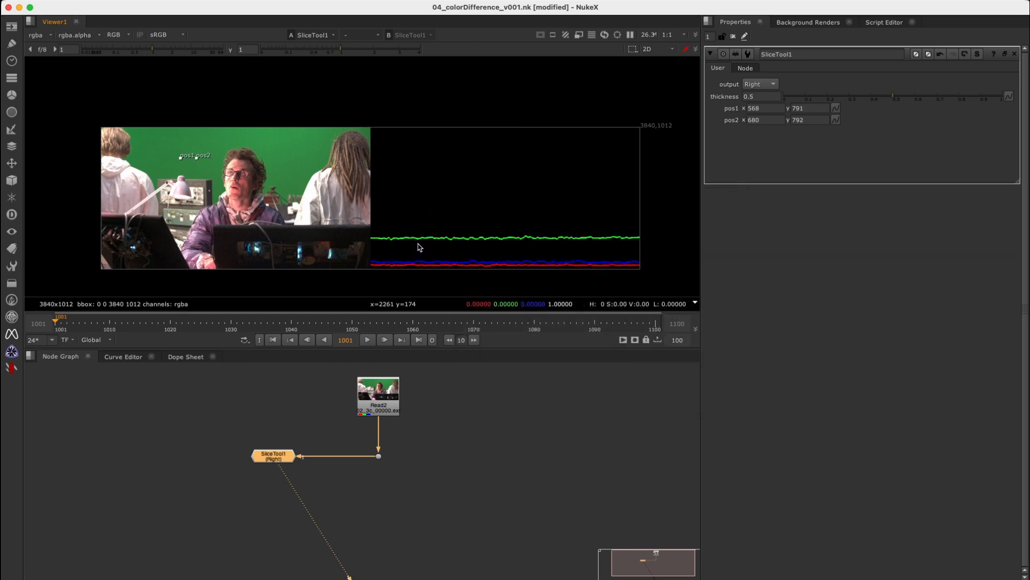
{"action": "left_click_drag", "start_coordinate": [417, 236], "coordinate": [458, 264], "text": "shift+super"}
{"action": "left_click_drag", "start_coordinate": [200, 162], "coordinate": [202, 154]}
{"action": "left_click_drag", "start_coordinate": [427, 237], "coordinate": [466, 264], "text": "shift+super"}
Examine the gap between the green line and the blue and red lines in the slice graph up close
{"action": "middle_click_drag", "start_coordinate": [436, 257], "coordinate": [507, 247], "text": "alt"}
{"action": "mouse_move", "coordinate": [450, 236]}
{"action": "middle_mouse_down"}
{"action": "mouse_move", "coordinate": [441, 216]}
{"action": "mouse_move", "coordinate": [455, 239]}
{"action": "mouse_move", "coordinate": [370, 246]}
{"action": "mouse_move", "coordinate": [504, 232]}
{"action": "middle_mouse_up"}
{"action": "scroll", "coordinate": [447, 223], "scroll_direction": "down", "scroll_amount": 5}
{"action": "scroll", "coordinate": [410, 234], "scroll_direction": "up", "scroll_amount": 2}
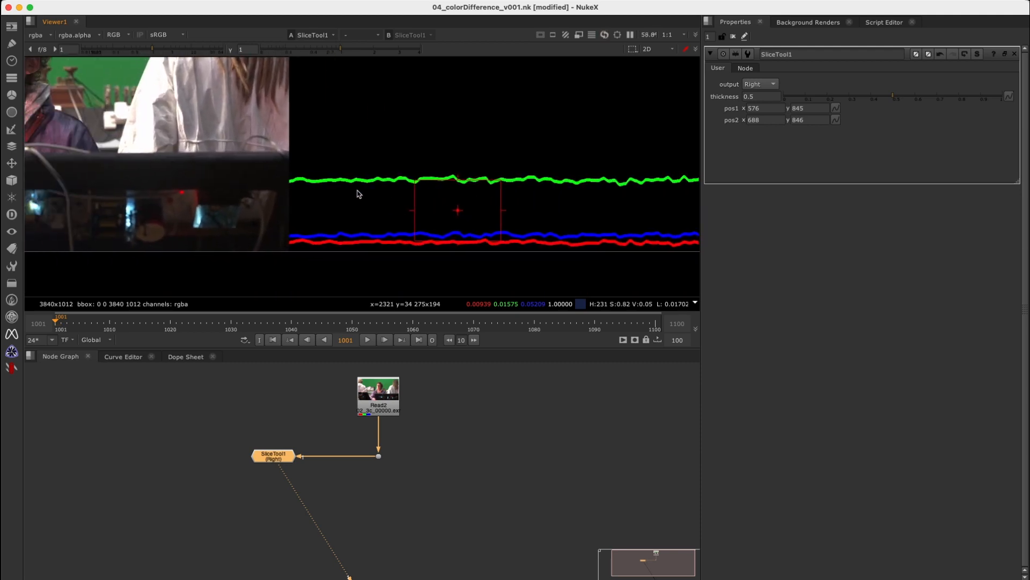
{"action": "scroll", "coordinate": [370, 195], "scroll_direction": "up", "scroll_amount": 3}
{"action": "middle_click_drag", "start_coordinate": [369, 203], "coordinate": [374, 177]}
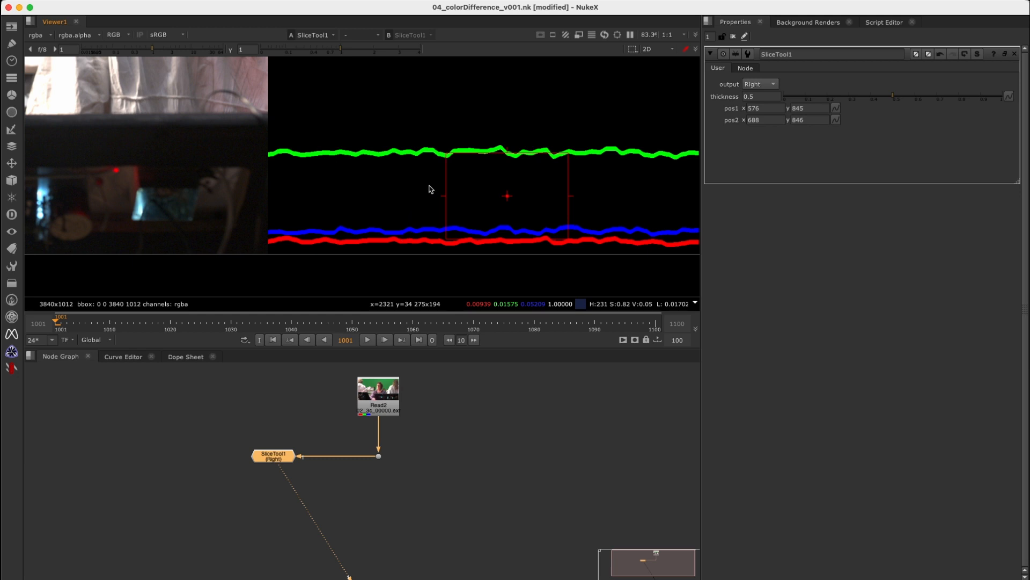
{"action": "scroll", "coordinate": [412, 194], "scroll_direction": "down", "scroll_amount": 3}
{"action": "left_click_drag", "start_coordinate": [373, 173], "coordinate": [426, 228], "text": "ctrl+shift"}
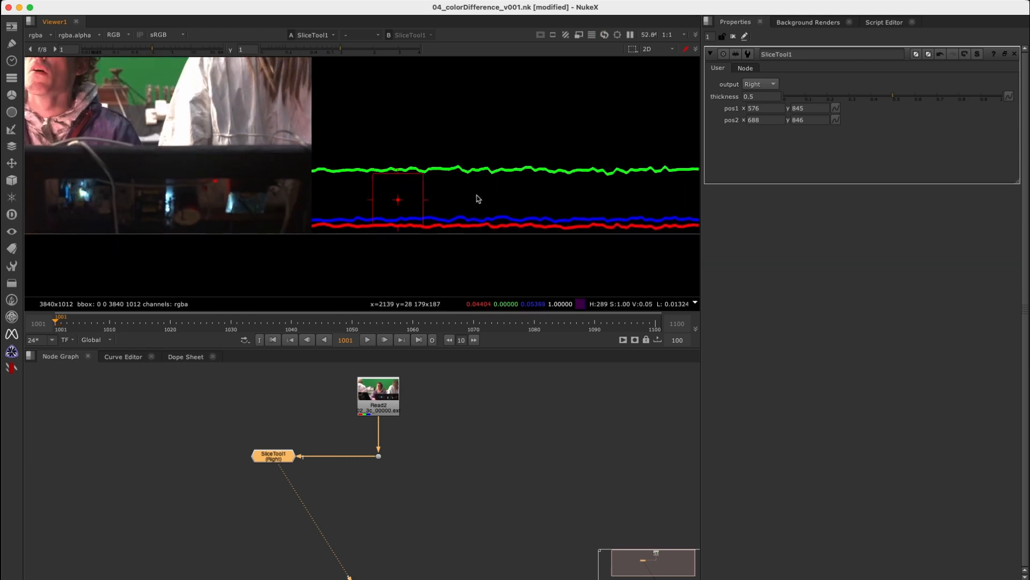
Sample the green line and the red line individually, and the full gap between them
{"action": "scroll", "coordinate": [421, 201], "scroll_direction": "up", "scroll_amount": 3}
{"action": "left_click_drag", "start_coordinate": [353, 166], "coordinate": [386, 161], "text": "ctrl+shift"}
{"action": "left_click_drag", "start_coordinate": [376, 248], "coordinate": [397, 253], "text": "ctrl+shift"}
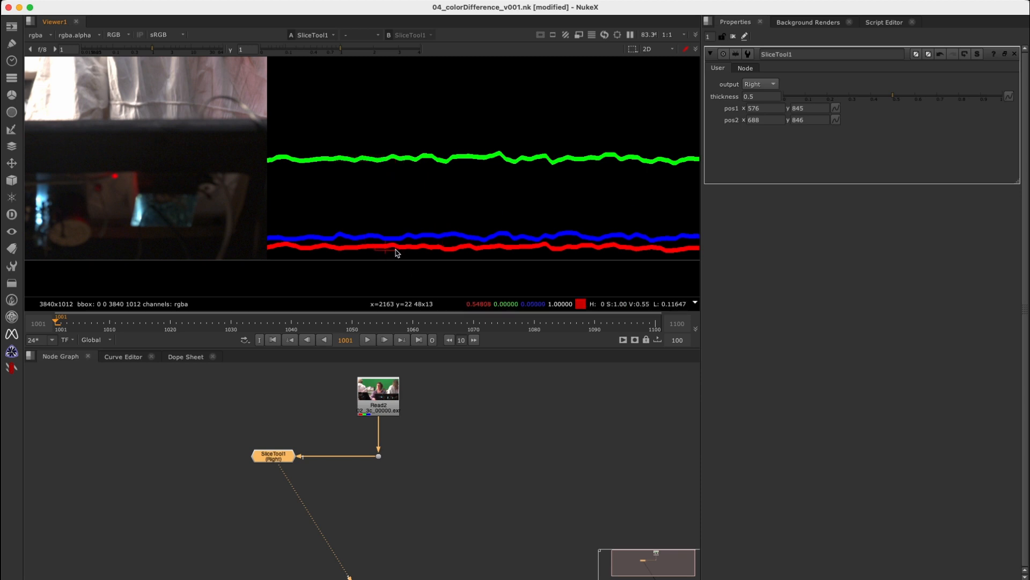
{"action": "left_click_drag", "start_coordinate": [422, 155], "coordinate": [446, 164], "text": "ctrl+shift"}
{"action": "left_click_drag", "start_coordinate": [442, 248], "coordinate": [459, 249], "text": "ctrl+shift"}
{"action": "left_click_drag", "start_coordinate": [412, 161], "coordinate": [484, 234], "text": "ctrl+shift"}
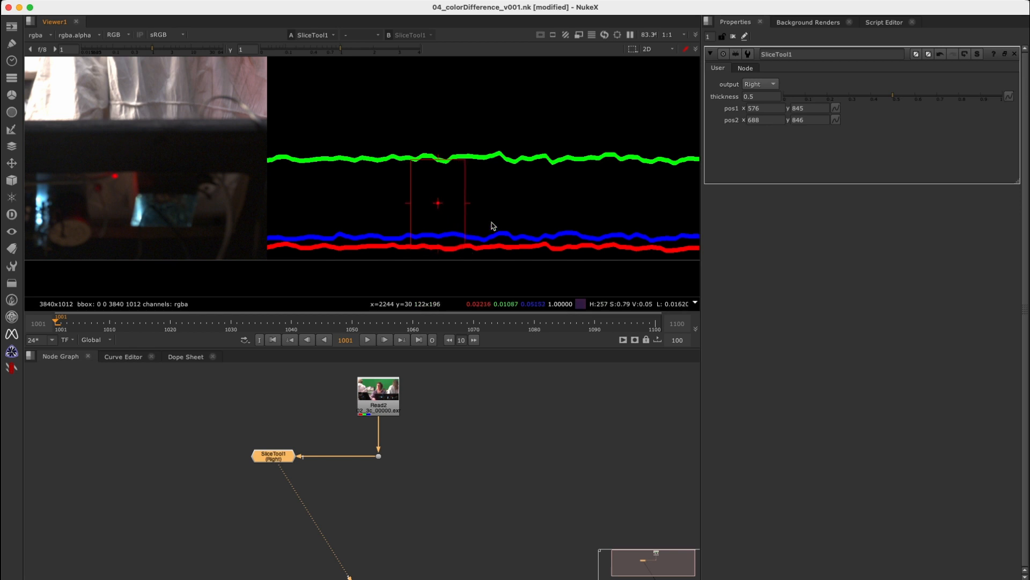
{"action": "key", "text": "f"}
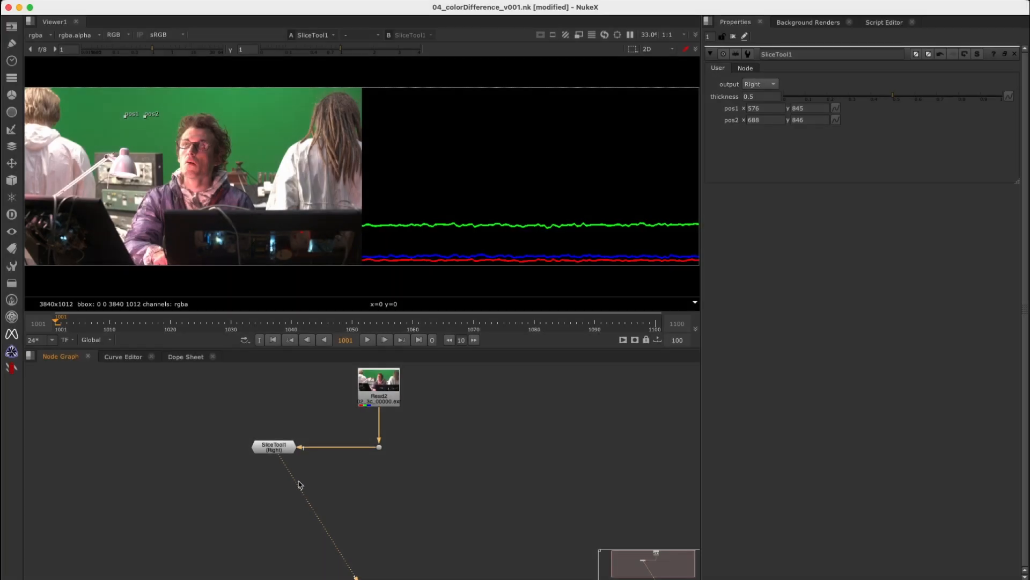
Add the RED, GREEN and BLUE channel shuffles below the plate's dot and align them under the main pipe
{"action": "mouse_move", "coordinate": [282, 468]}
{"action": "middle_mouse_down"}
{"action": "mouse_move", "coordinate": [374, 492]}
{"action": "mouse_move", "coordinate": [275, 471]}
{"action": "middle_mouse_up"}
{"action": "left_click_drag", "start_coordinate": [293, 463], "coordinate": [382, 507]}
{"action": "middle_click_drag", "start_coordinate": [358, 524], "coordinate": [347, 458]}
{"action": "key", "text": "Tab"}
{"action": "type", "text": "red"}
{"action": "left_click", "coordinate": [298, 507]}
{"action": "left_click_drag", "start_coordinate": [339, 446], "coordinate": [360, 387]}
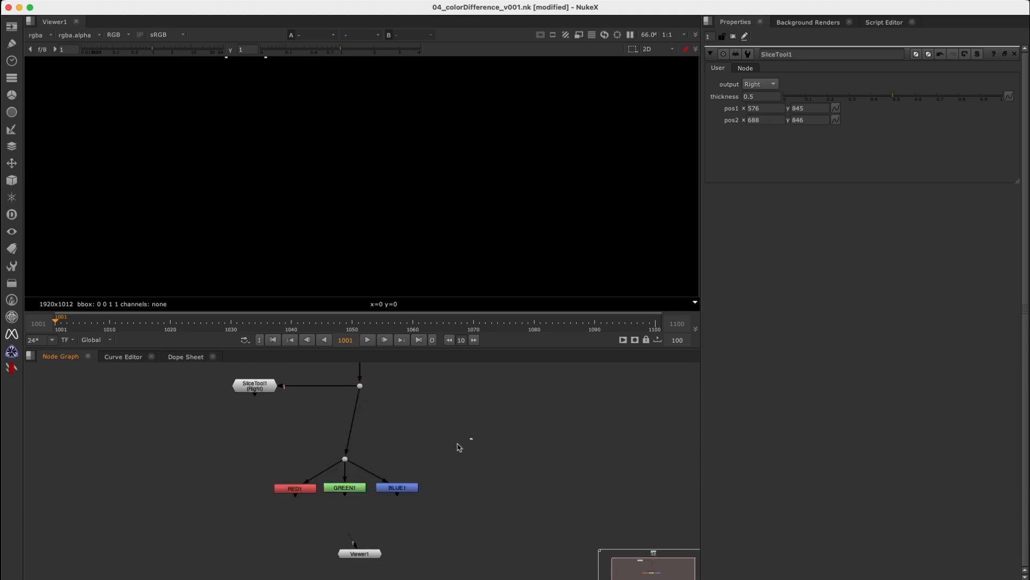
{"action": "left_click_drag", "start_coordinate": [346, 489], "coordinate": [361, 443]}
{"action": "left_click", "coordinate": [376, 463]}
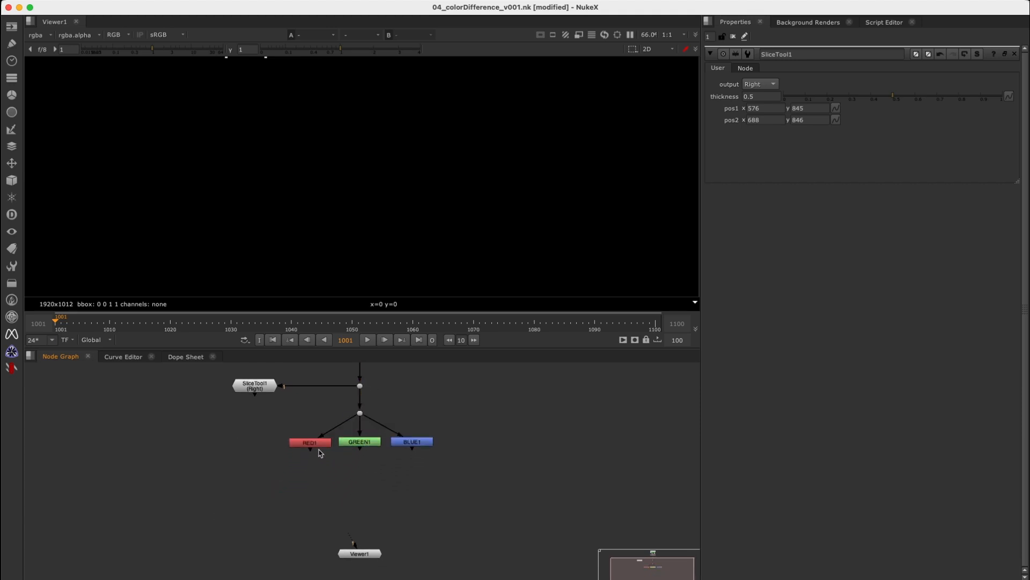
View RED1's output and check the channel routing in the RED1, GREEN1 and BLUE1 shuffle properties
{"action": "left_click", "coordinate": [319, 444]}
{"action": "key", "text": "1"}
{"action": "left_click", "coordinate": [366, 477]}
{"action": "key", "text": "f"}
{"action": "left_click", "coordinate": [321, 447]}
{"action": "double_click", "coordinate": [321, 447]}
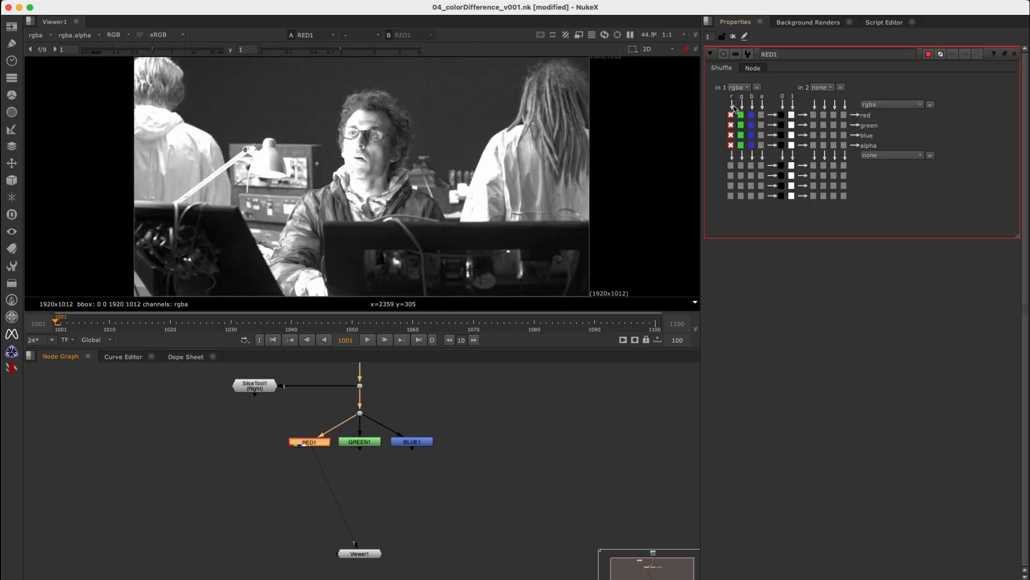
{"action": "double_click", "coordinate": [368, 443]}
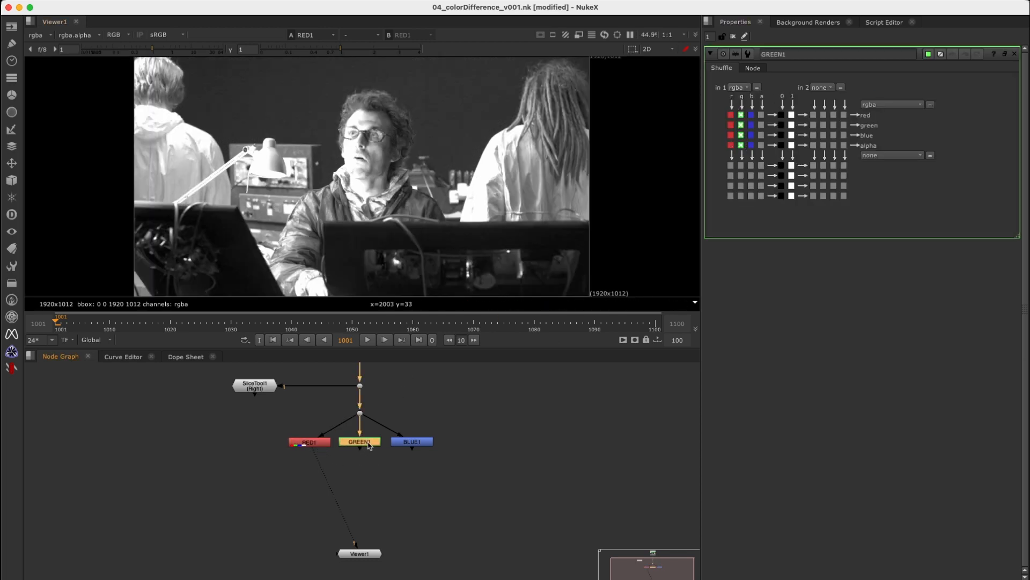
{"action": "double_click", "coordinate": [402, 443]}
Spread the RED1 and BLUE1 shuffles well apart on either side of GREEN1
{"action": "left_click", "coordinate": [301, 471]}
{"action": "left_click_drag", "start_coordinate": [319, 448], "coordinate": [212, 453]}
{"action": "left_click_drag", "start_coordinate": [416, 448], "coordinate": [508, 447]}
Add a Merge node set to minus with RED1 as A and GREEN1 as B, placed under RED1
{"action": "left_click", "coordinate": [299, 470]}
{"action": "key", "text": "m"}
{"action": "left_click", "coordinate": [776, 86]}
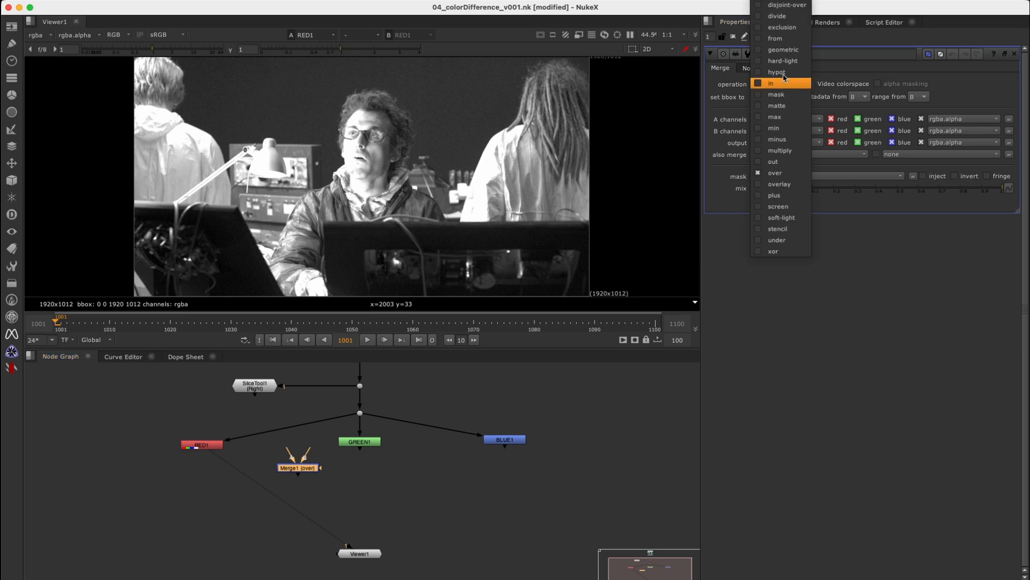
{"action": "left_click", "coordinate": [773, 139]}
{"action": "left_click_drag", "start_coordinate": [289, 454], "coordinate": [209, 471]}
Duplicate the minus merge with RED1 as A and BLUE1 as B, place it beside the first, and disconnect the viewer
{"action": "key", "text": "super+c"}
{"action": "left_click", "coordinate": [303, 480]}
{"action": "key", "text": "super+v"}
{"action": "left_click_drag", "start_coordinate": [293, 461], "coordinate": [496, 440]}
{"action": "left_click_drag", "start_coordinate": [307, 478], "coordinate": [268, 476]}
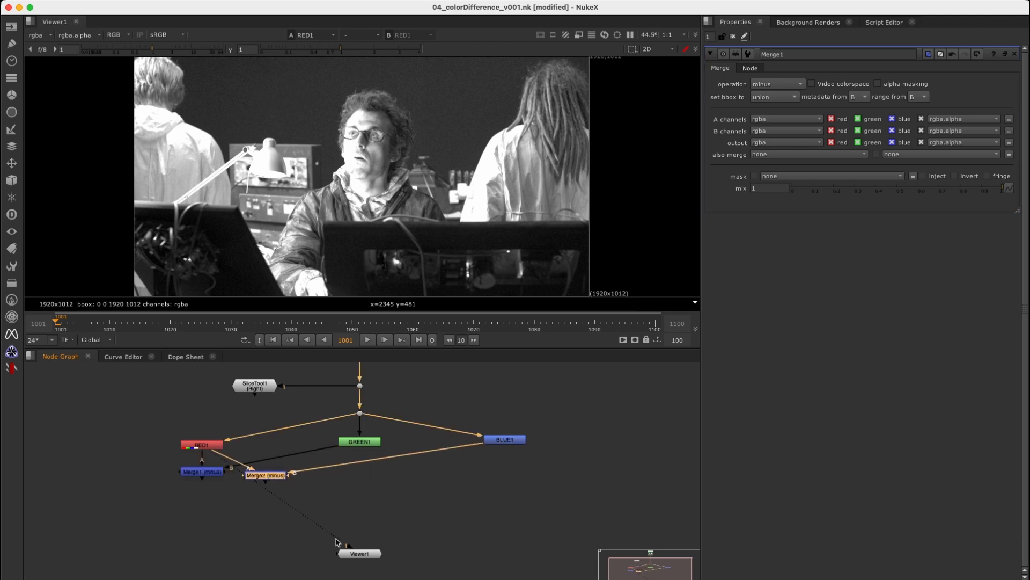
{"action": "left_click_drag", "start_coordinate": [336, 538], "coordinate": [307, 506]}
{"action": "left_click_drag", "start_coordinate": [273, 478], "coordinate": [268, 475]}
Paste a minus merge under GREEN1 with GREEN1 as A and RED1 as B
{"action": "left_click", "coordinate": [348, 488]}
{"action": "key", "text": "super+v"}
{"action": "left_click_drag", "start_coordinate": [359, 466], "coordinate": [216, 446]}
{"action": "left_click_drag", "start_coordinate": [345, 486], "coordinate": [367, 443]}
Paste a second minus merge under GREEN1 with GREEN1 as A and BLUE1 as B
{"action": "left_click", "coordinate": [406, 486]}
{"action": "key", "text": "super+v"}
{"action": "left_click_drag", "start_coordinate": [420, 466], "coordinate": [491, 441]}
{"action": "left_click_drag", "start_coordinate": [408, 483], "coordinate": [392, 480]}
Paste a minus merge under BLUE1 with BLUE1 as A and GREEN1 as B
{"action": "left_click", "coordinate": [490, 485]}
{"action": "key", "text": "super+v"}
{"action": "left_click_drag", "start_coordinate": [484, 464], "coordinate": [507, 441]}
Paste a second minus merge under BLUE1 with BLUE1 as A and RED1 as B
{"action": "left_click", "coordinate": [545, 486]}
{"action": "key", "text": "super+v"}
{"action": "left_click_drag", "start_coordinate": [521, 477], "coordinate": [206, 449]}
{"action": "left_click", "coordinate": [235, 508]}
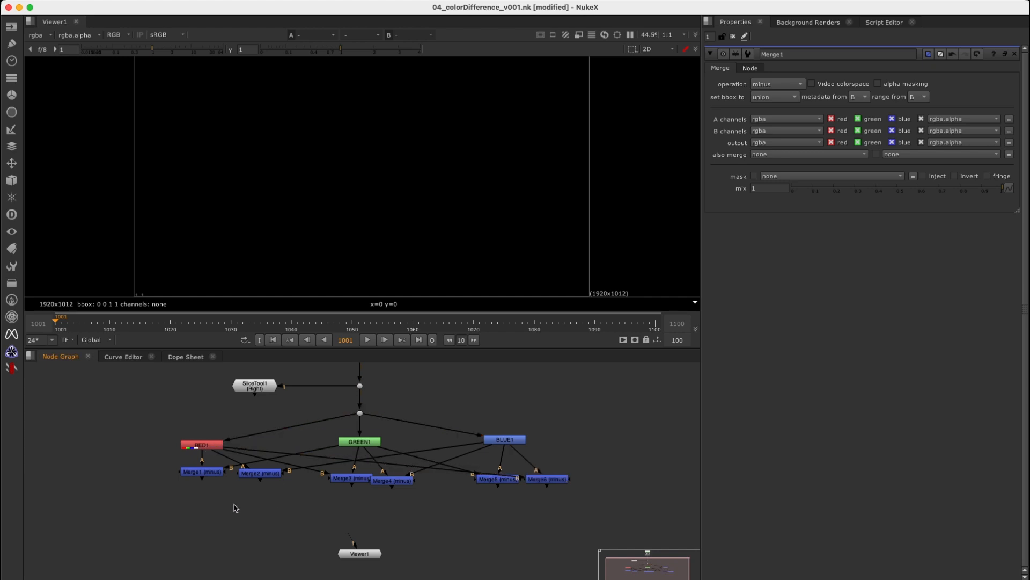
View the outputs of Merge1, Merge2 and Merge3 one after another
{"action": "left_click_drag", "start_coordinate": [168, 490], "coordinate": [236, 455]}
{"action": "key", "text": "1"}
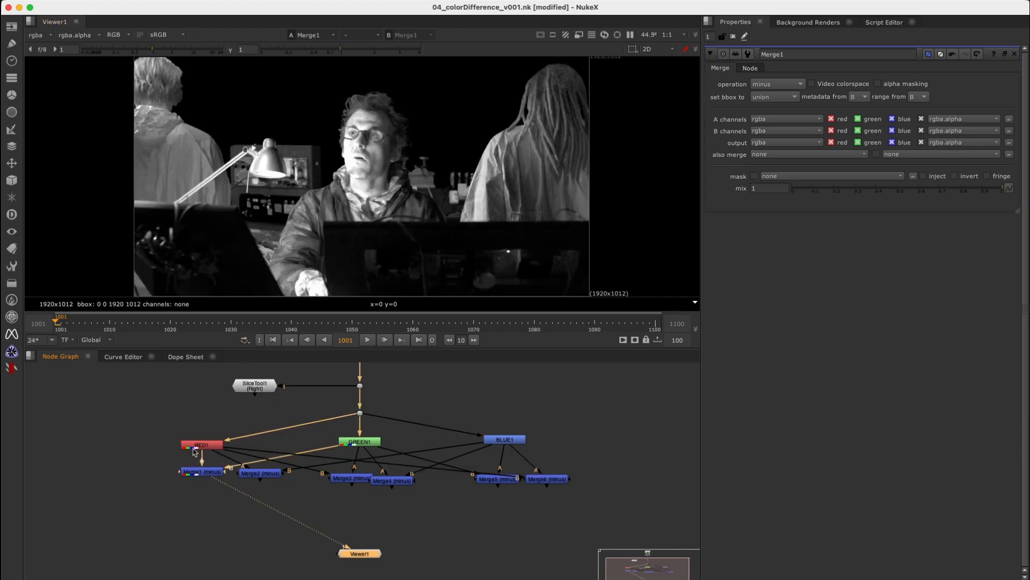
{"action": "left_click", "coordinate": [277, 476]}
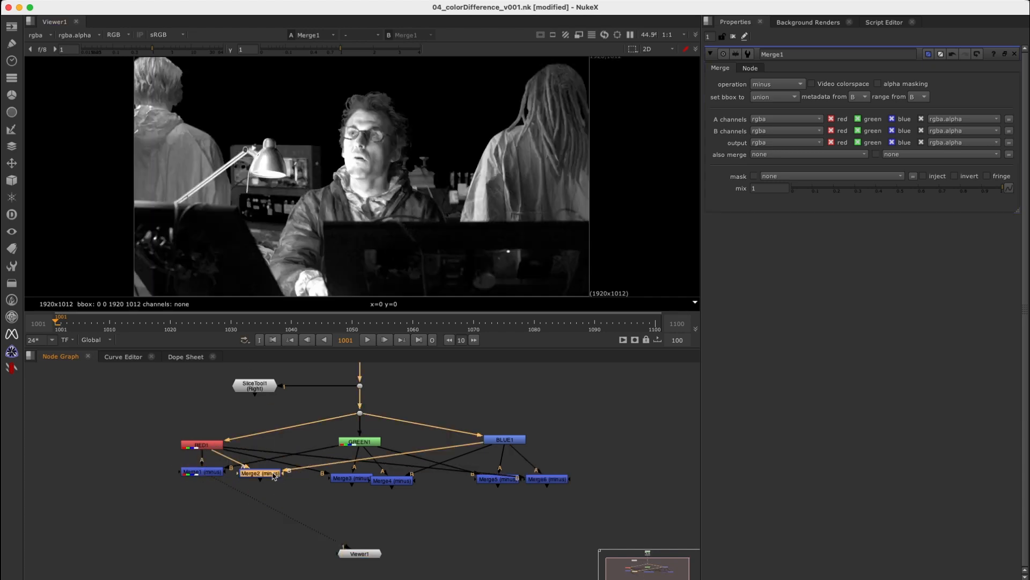
{"action": "key", "text": "1"}
{"action": "left_click", "coordinate": [348, 479]}
{"action": "key", "text": "1"}
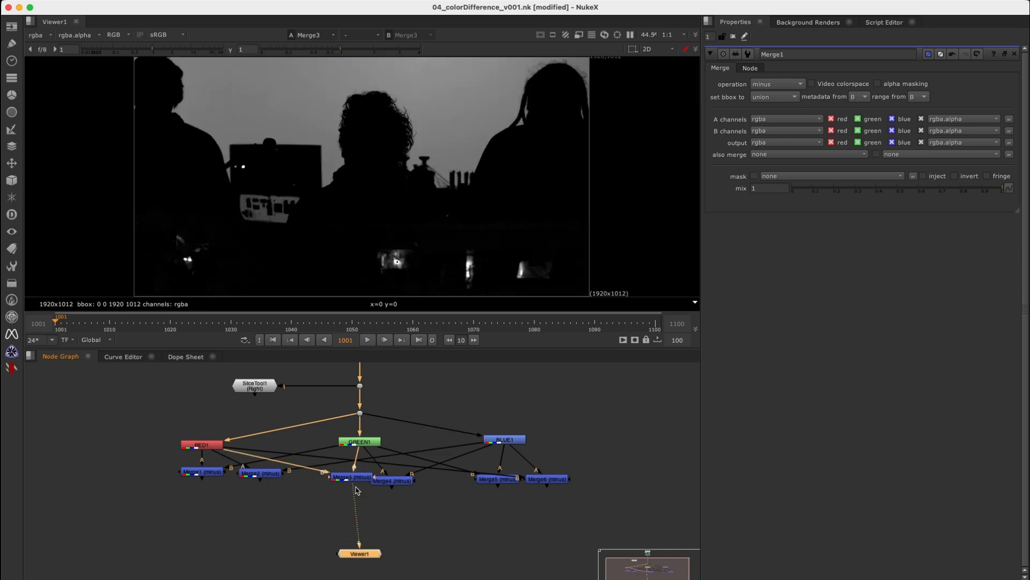
Space out Merge4, Merge5 and Merge6 in the node graph, viewing each one's output in turn
{"action": "left_click_drag", "start_coordinate": [392, 486], "coordinate": [394, 482]}
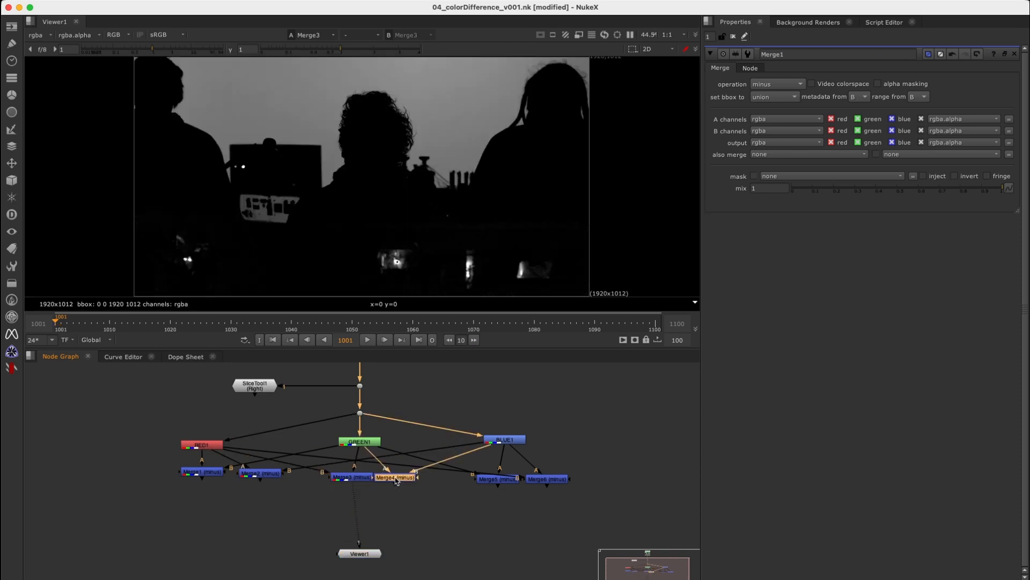
{"action": "key", "text": "1"}
{"action": "left_click_drag", "start_coordinate": [489, 483], "coordinate": [467, 481]}
{"action": "key", "text": "1"}
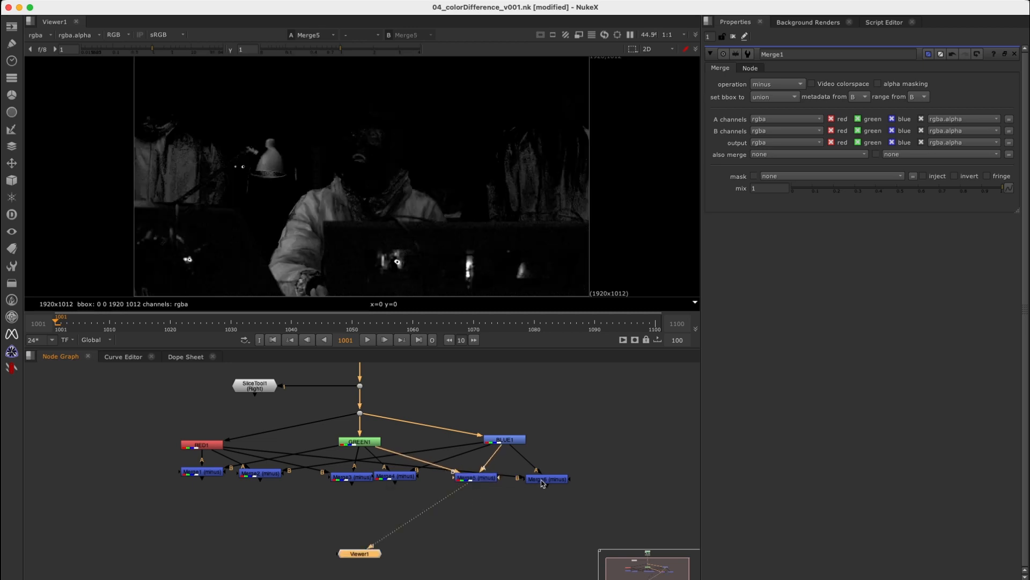
{"action": "left_click_drag", "start_coordinate": [542, 482], "coordinate": [539, 478]}
{"action": "key", "text": "1"}
View SliceTool1 again and sample its green line and its red line up close
{"action": "left_click_drag", "start_coordinate": [207, 414], "coordinate": [314, 365]}
{"action": "key", "text": "1"}
{"action": "scroll", "coordinate": [419, 209], "scroll_direction": "up", "scroll_amount": 5}
{"action": "middle_click_drag", "start_coordinate": [449, 248], "coordinate": [462, 131]}
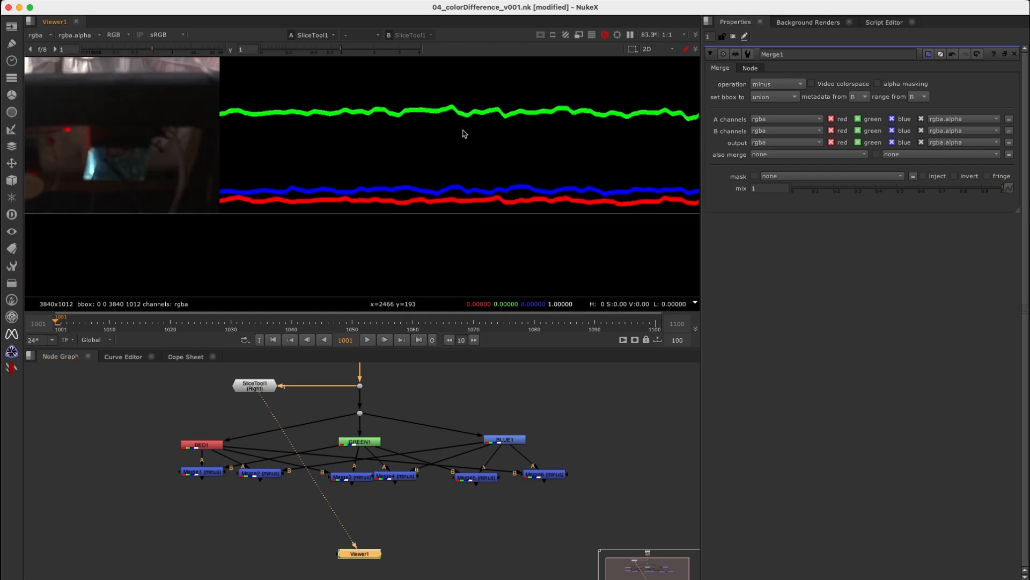
{"action": "left_click_drag", "start_coordinate": [378, 110], "coordinate": [406, 119], "text": "shift+super"}
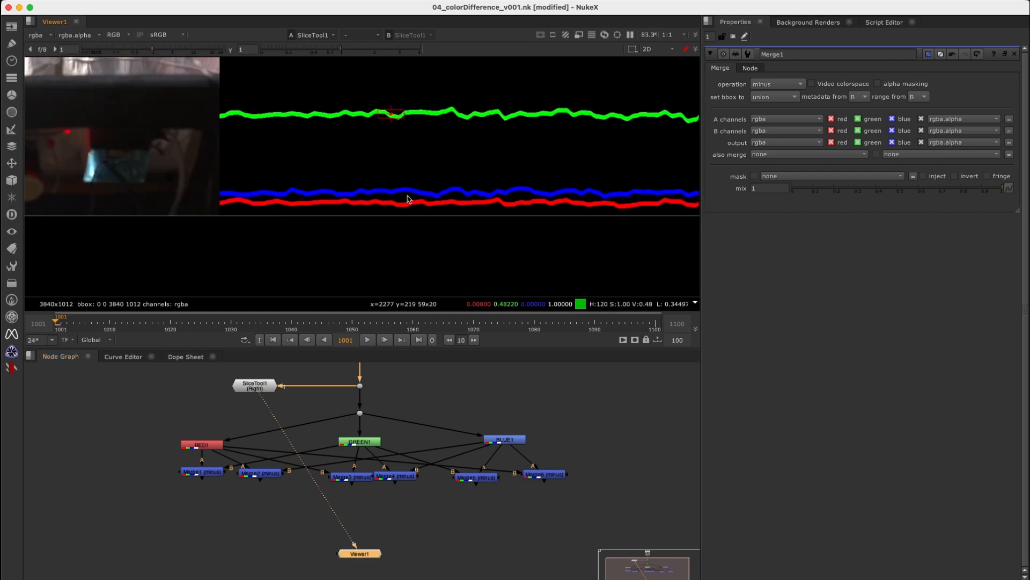
{"action": "left_click_drag", "start_coordinate": [387, 203], "coordinate": [413, 214], "text": "shift+super"}
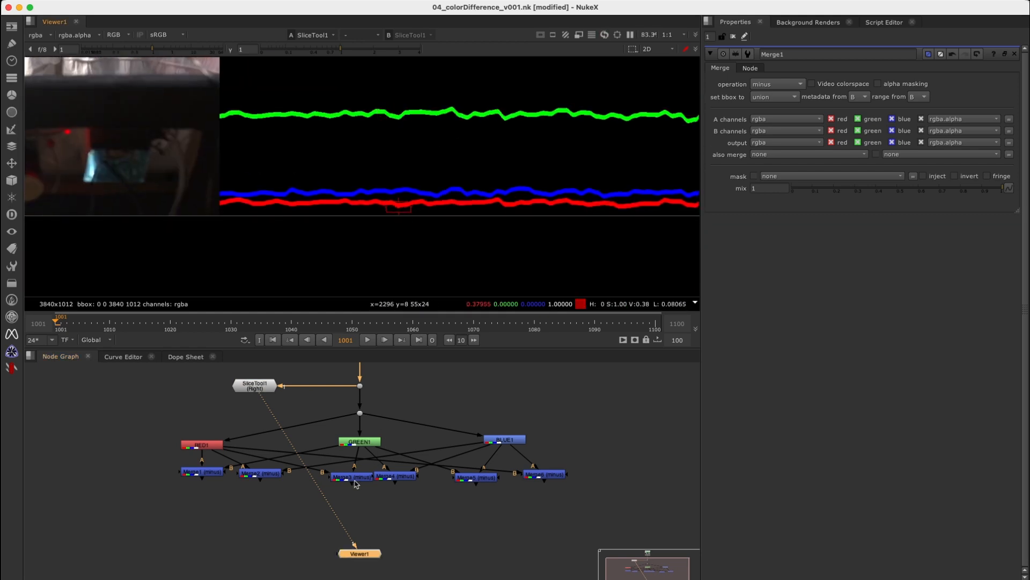
View Merge3's green-minus-red output and sample the backdrop area and the long-haired figure's coat
{"action": "left_click", "coordinate": [360, 443]}
{"action": "left_click_drag", "start_coordinate": [352, 476], "coordinate": [353, 489]}
{"action": "key", "text": "1"}
{"action": "key", "text": "f"}
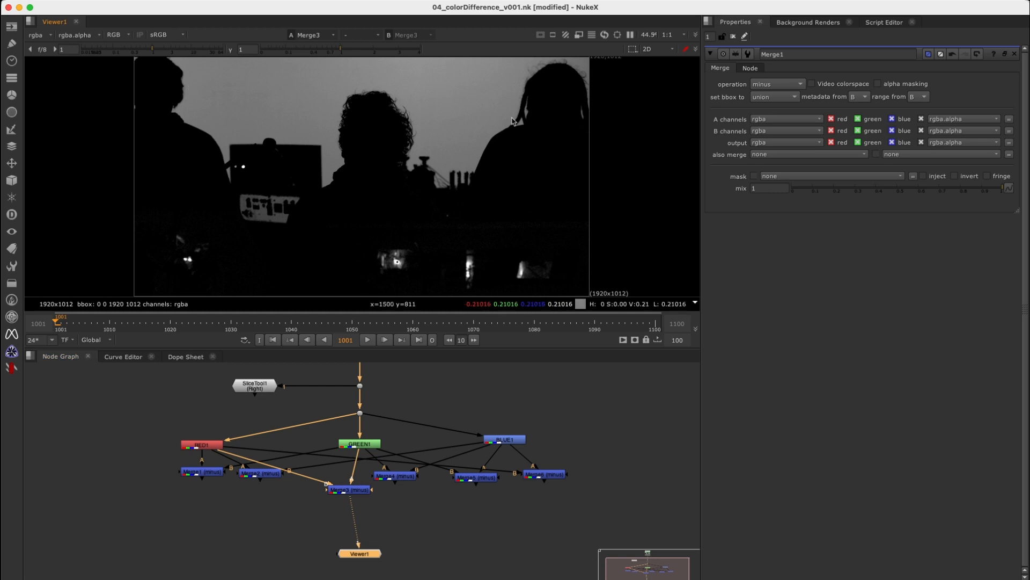
{"action": "left_click_drag", "start_coordinate": [222, 70], "coordinate": [293, 115], "text": "shift+super"}
{"action": "left_click_drag", "start_coordinate": [452, 72], "coordinate": [564, 216], "text": "shift+super"}
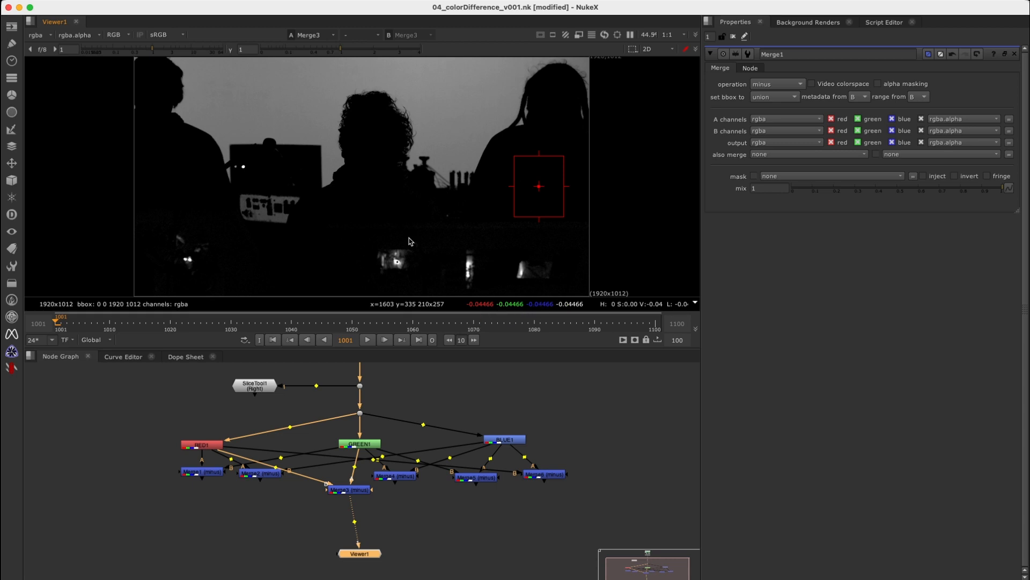
{"action": "left_click_drag", "start_coordinate": [354, 492], "coordinate": [360, 489]}
{"action": "left_click", "coordinate": [363, 446]}
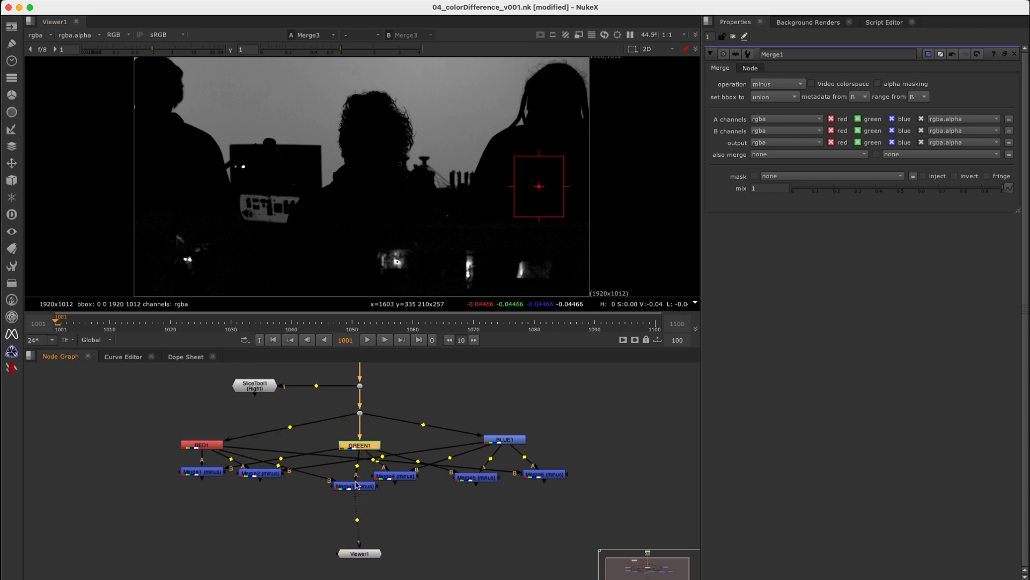
View SliceTool1 and sample its green line, its red line and the gap between the two
{"action": "left_click", "coordinate": [269, 386]}
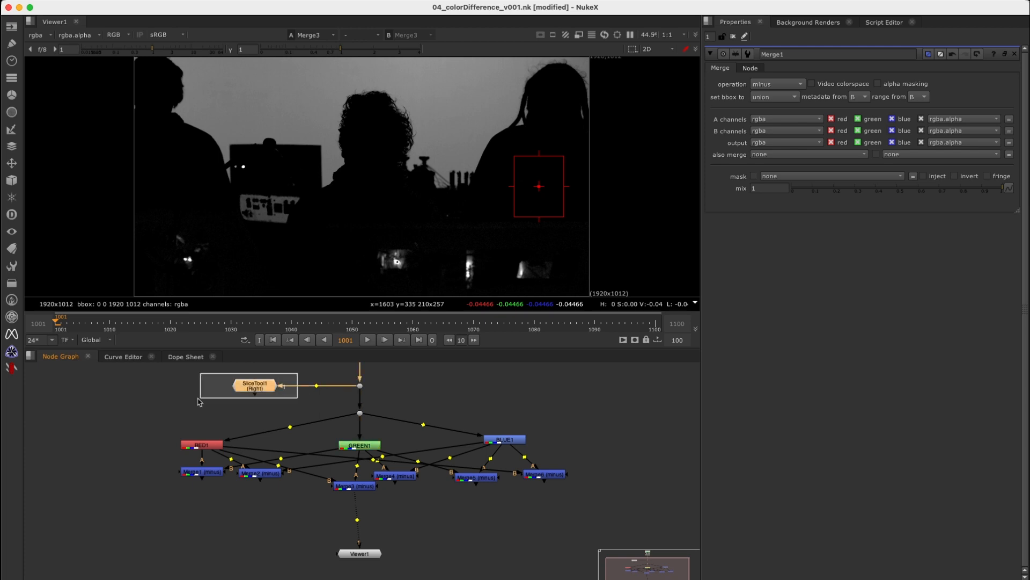
{"action": "key", "text": "1"}
{"action": "scroll", "coordinate": [407, 211], "scroll_direction": "up", "scroll_amount": 3}
{"action": "left_click_drag", "start_coordinate": [408, 209], "coordinate": [426, 215], "text": "shift+super"}
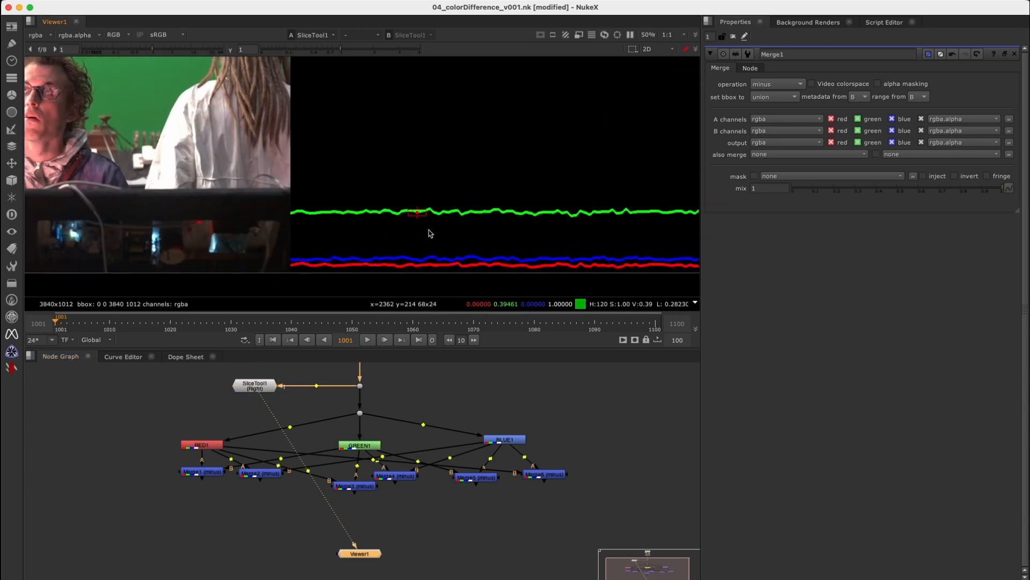
{"action": "left_click_drag", "start_coordinate": [424, 264], "coordinate": [438, 266], "text": "shift+super"}
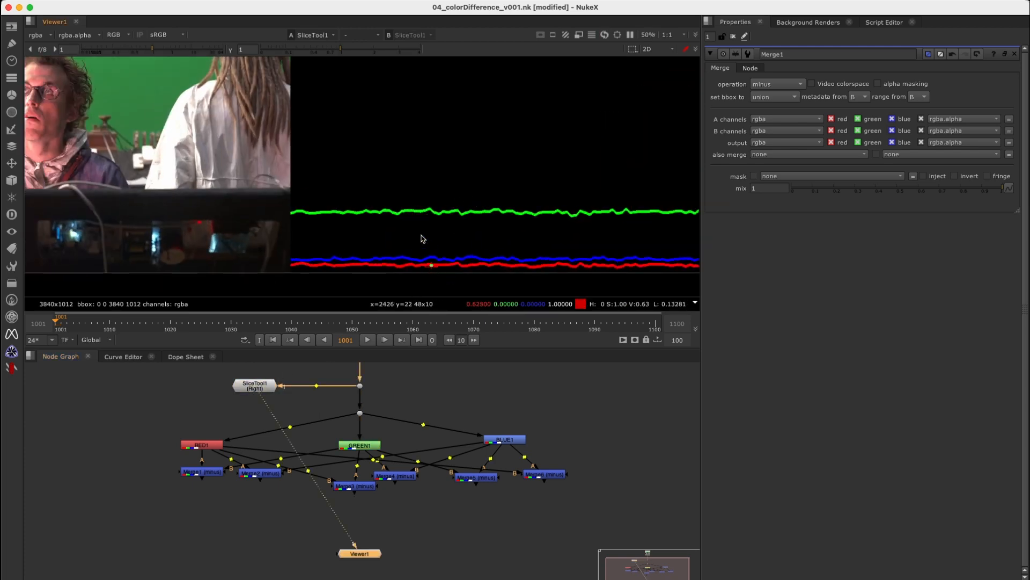
{"action": "left_click_drag", "start_coordinate": [407, 212], "coordinate": [444, 269], "text": "shift+super"}
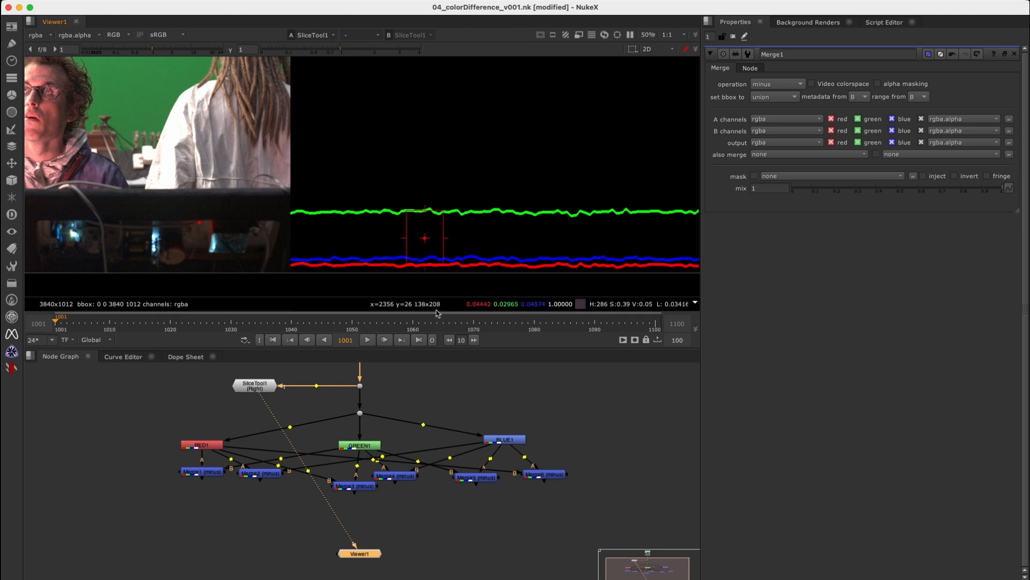
View Merge3's output and compare samples from the dark foreground areas with samples from several parts of the backdrop
{"action": "left_click", "coordinate": [354, 485], "text": "shift"}
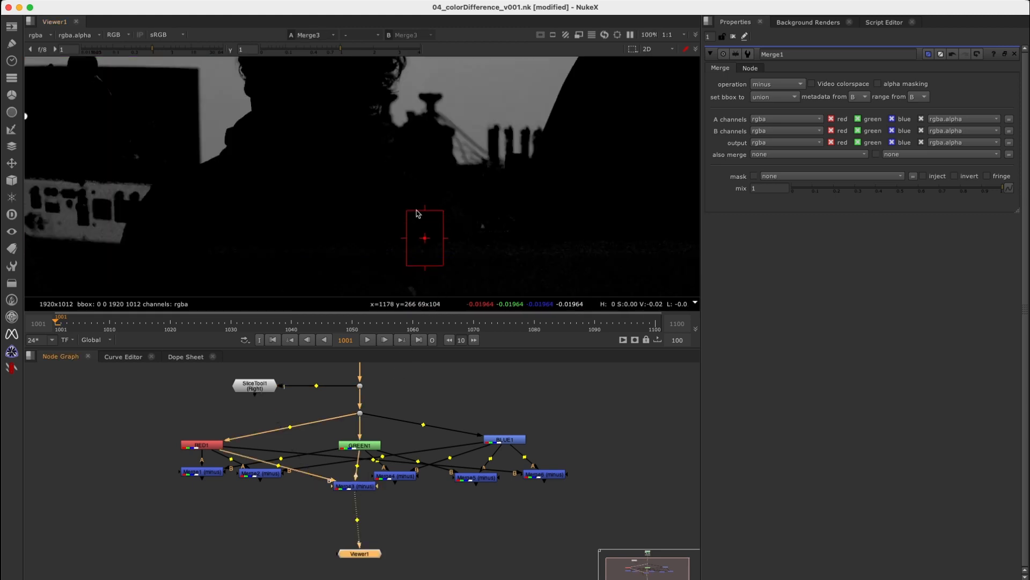
{"action": "scroll", "coordinate": [437, 220], "scroll_direction": "down", "scroll_amount": 5}
{"action": "left_click_drag", "start_coordinate": [387, 198], "coordinate": [410, 216], "text": "shift+super"}
{"action": "left_click_drag", "start_coordinate": [330, 226], "coordinate": [362, 249], "text": "shift+super"}
{"action": "left_click", "coordinate": [276, 245], "text": "shift+super"}
{"action": "left_click_drag", "start_coordinate": [239, 193], "coordinate": [245, 200], "text": "shift+super"}
{"action": "left_click_drag", "start_coordinate": [217, 155], "coordinate": [239, 155], "text": "shift+super"}
{"action": "left_click_drag", "start_coordinate": [309, 102], "coordinate": [347, 122], "text": "shift+super"}
{"action": "left_click_drag", "start_coordinate": [451, 94], "coordinate": [502, 119], "text": "shift+super"}
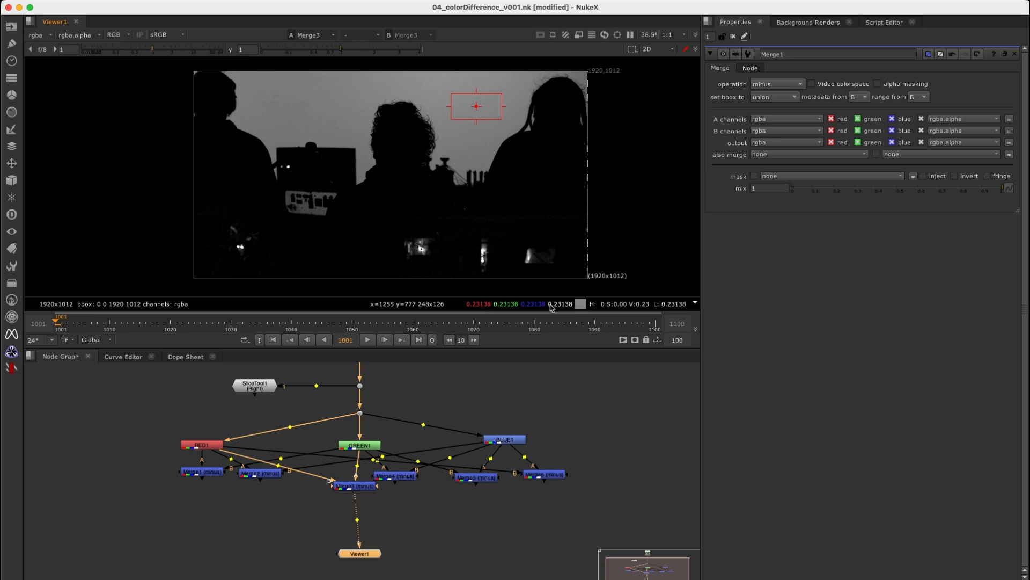
{"action": "scroll", "coordinate": [385, 108], "scroll_direction": "up", "scroll_amount": 1}
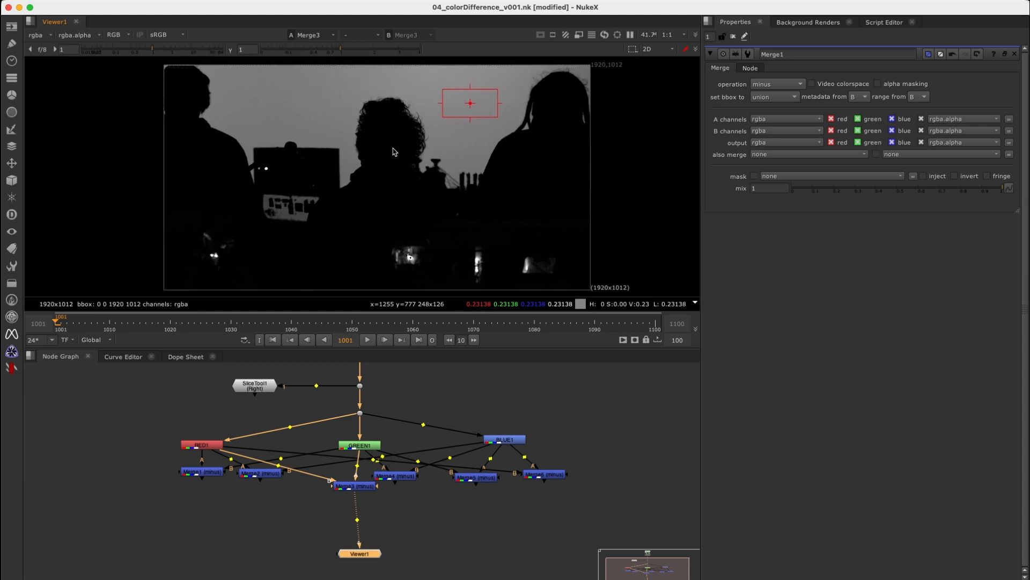
{"action": "left_click_drag", "start_coordinate": [342, 214], "coordinate": [377, 240], "text": "shift+super"}
{"action": "left_click_drag", "start_coordinate": [294, 97], "coordinate": [342, 121], "text": "shift+super"}
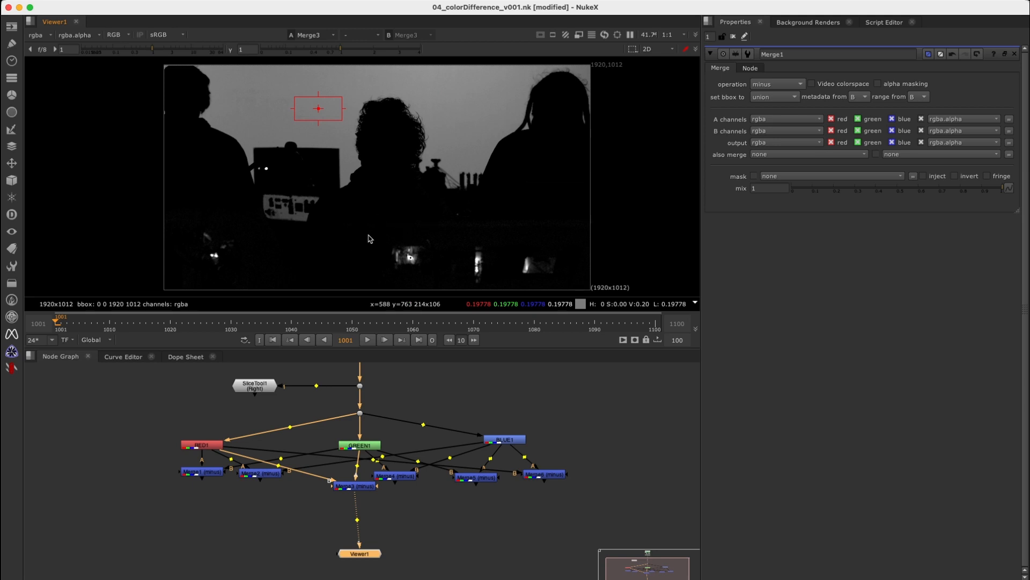
{"action": "left_click_drag", "start_coordinate": [349, 217], "coordinate": [369, 183], "text": "ctrl+shift"}
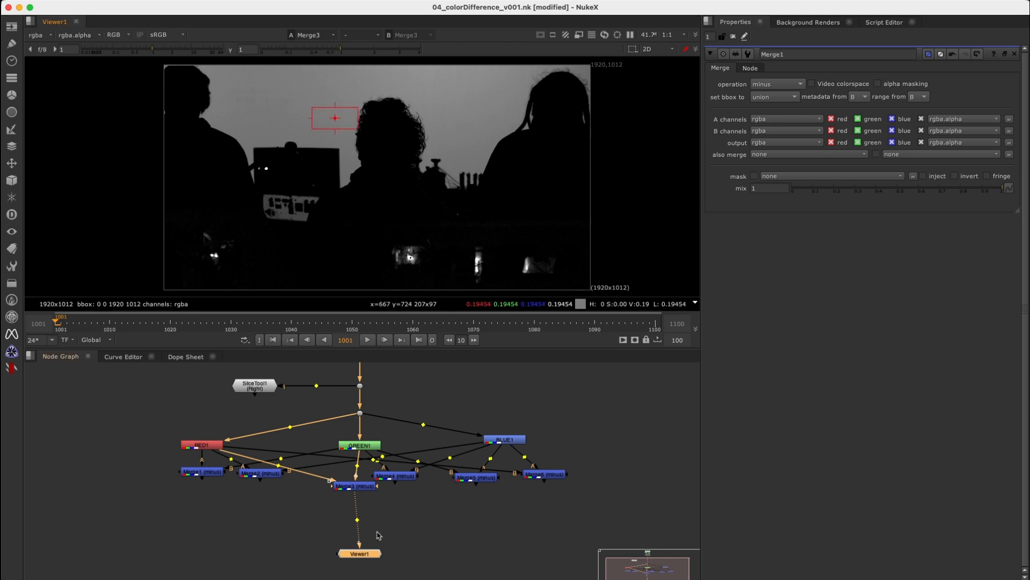
Make room below Merge3 by moving Viewer1 aside, and add a Grade node to Merge3's output
{"action": "left_click_drag", "start_coordinate": [373, 555], "coordinate": [290, 568]}
{"action": "left_click_drag", "start_coordinate": [358, 491], "coordinate": [359, 498]}
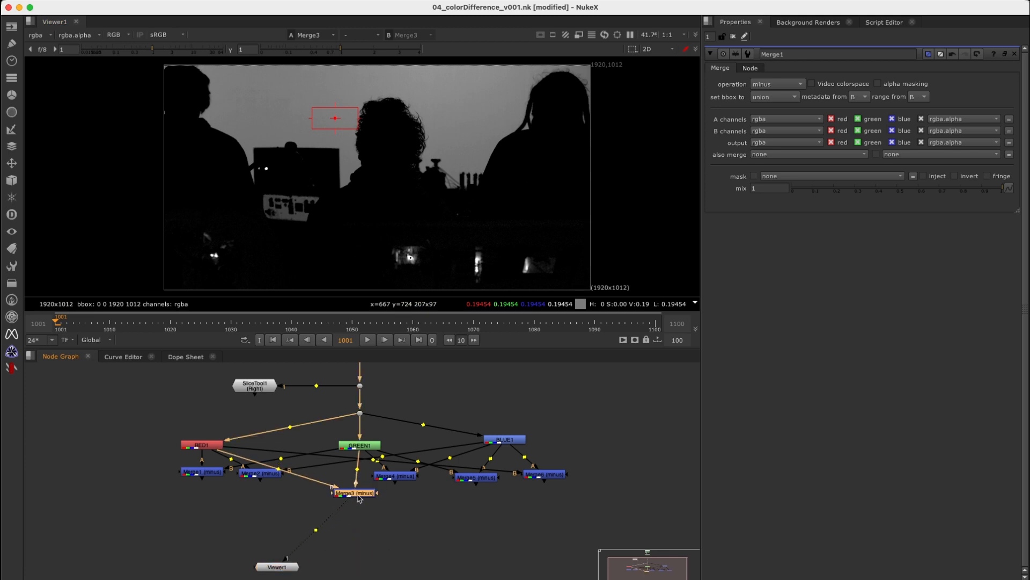
{"action": "left_click", "coordinate": [402, 224], "text": "ctrl"}
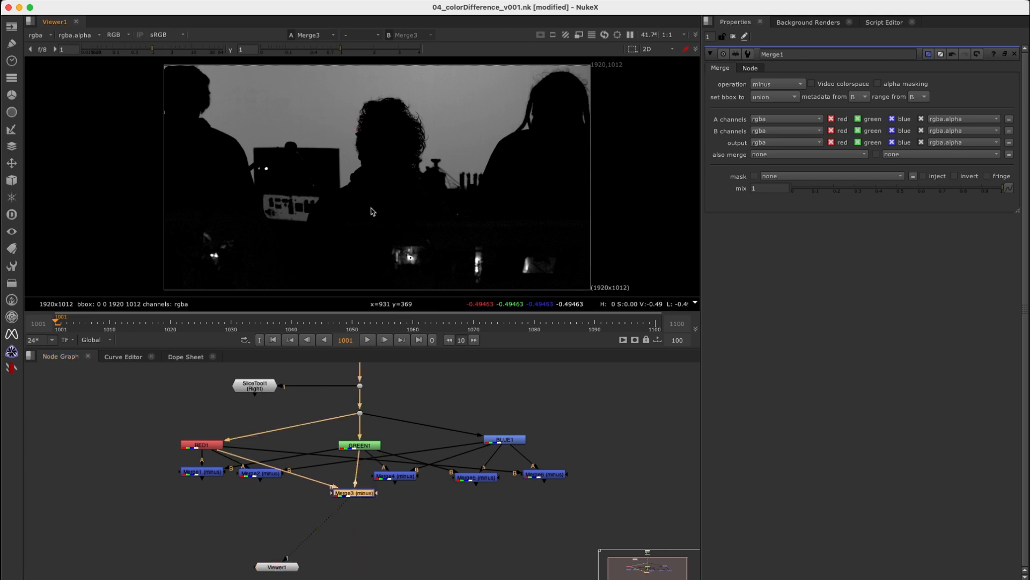
{"action": "left_click", "coordinate": [370, 495]}
{"action": "key", "text": "g"}
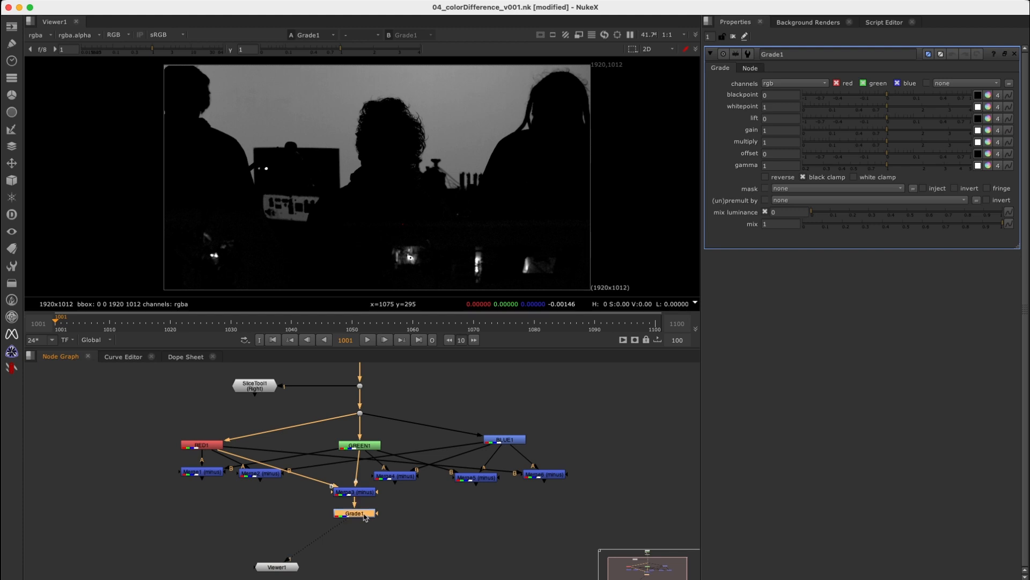
Enable white clamp on Grade1, set its channels to rgba, and check the shuffle settings of GREEN1
{"action": "left_click", "coordinate": [873, 178]}
{"action": "left_click", "coordinate": [809, 82]}
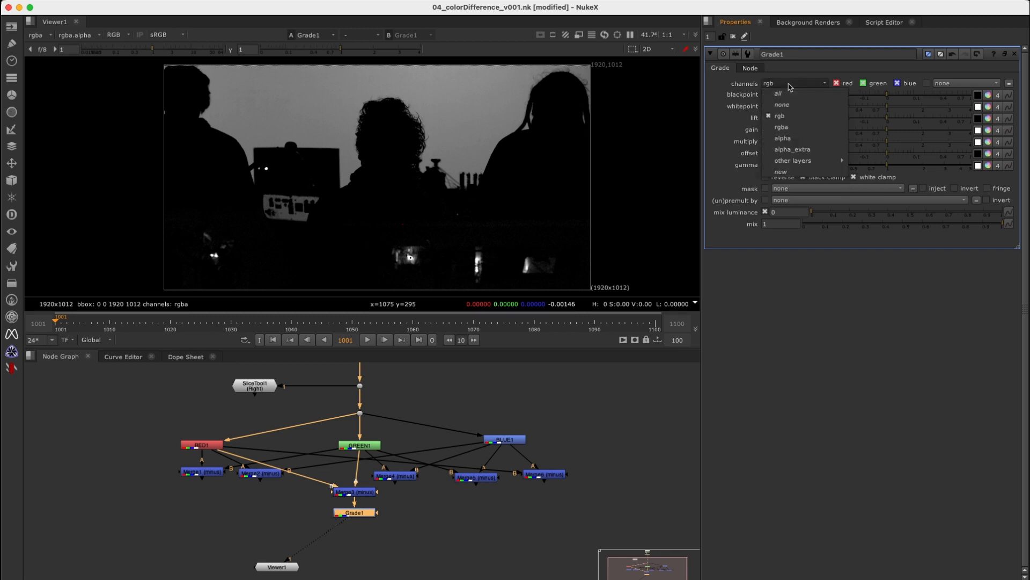
{"action": "left_click", "coordinate": [793, 127]}
{"action": "double_click", "coordinate": [359, 445]}
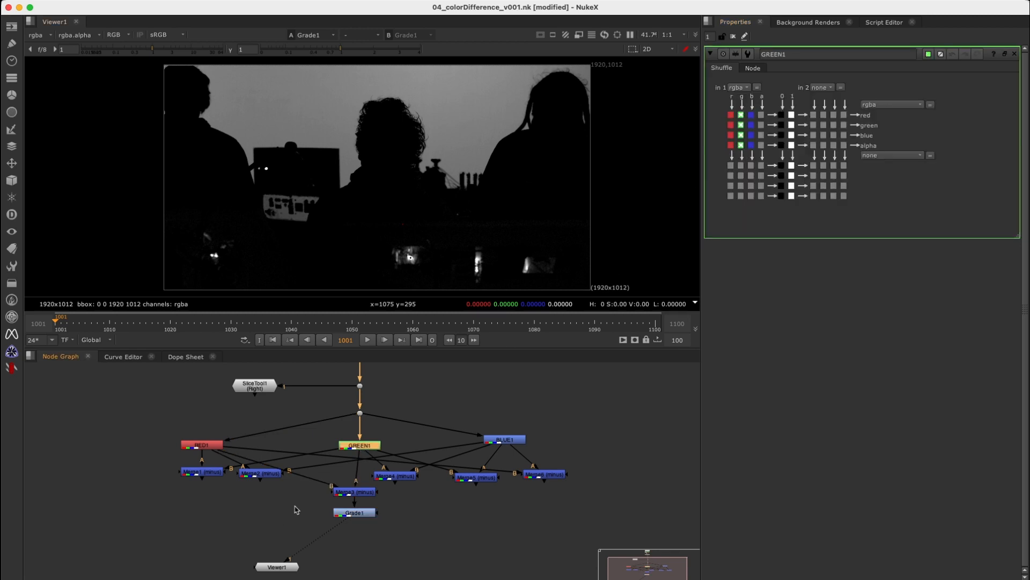
{"action": "double_click", "coordinate": [360, 513]}
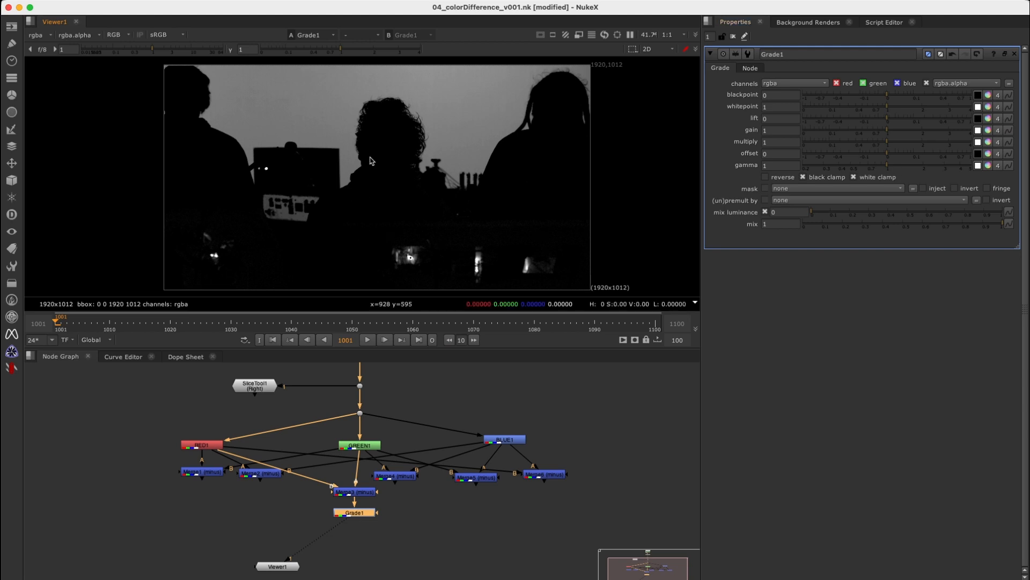
Set Grade1's whitepoint to about 0.18 by sampling the backdrop beside the blond figure
{"action": "left_click_drag", "start_coordinate": [222, 95], "coordinate": [268, 120], "text": "ctrl+shift"}
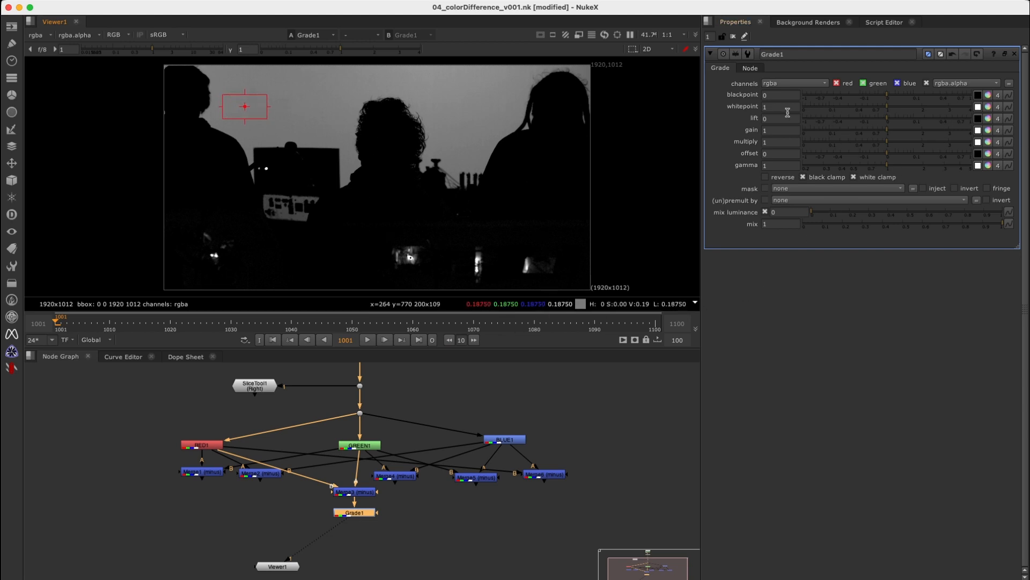
{"action": "left_click_drag", "start_coordinate": [300, 134], "coordinate": [264, 116], "text": "ctrl+shift"}
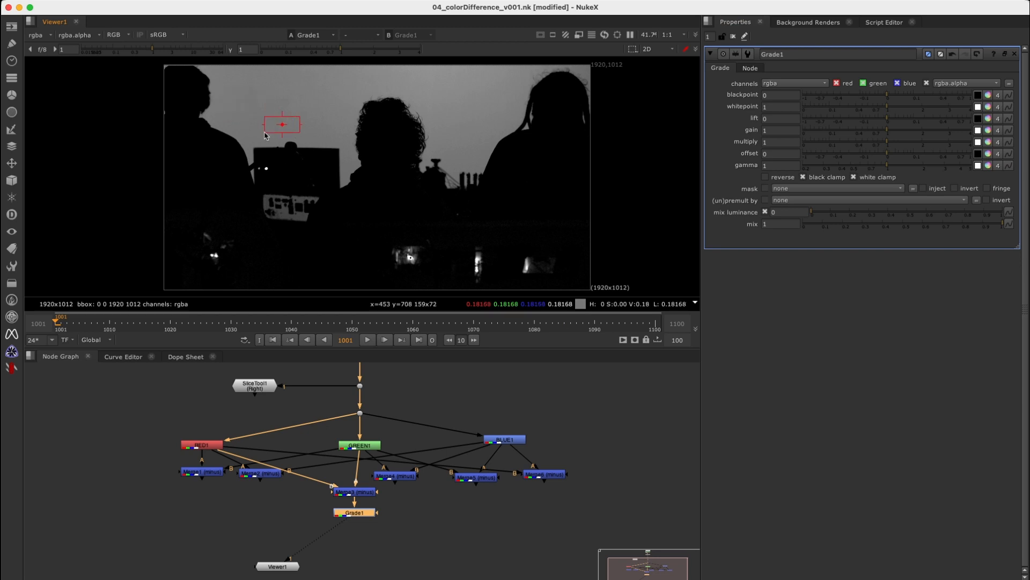
{"action": "left_click", "coordinate": [988, 107]}
{"action": "left_click_drag", "start_coordinate": [243, 90], "coordinate": [302, 127], "text": "ctrl+shift"}
{"action": "double_click", "coordinate": [783, 106]}
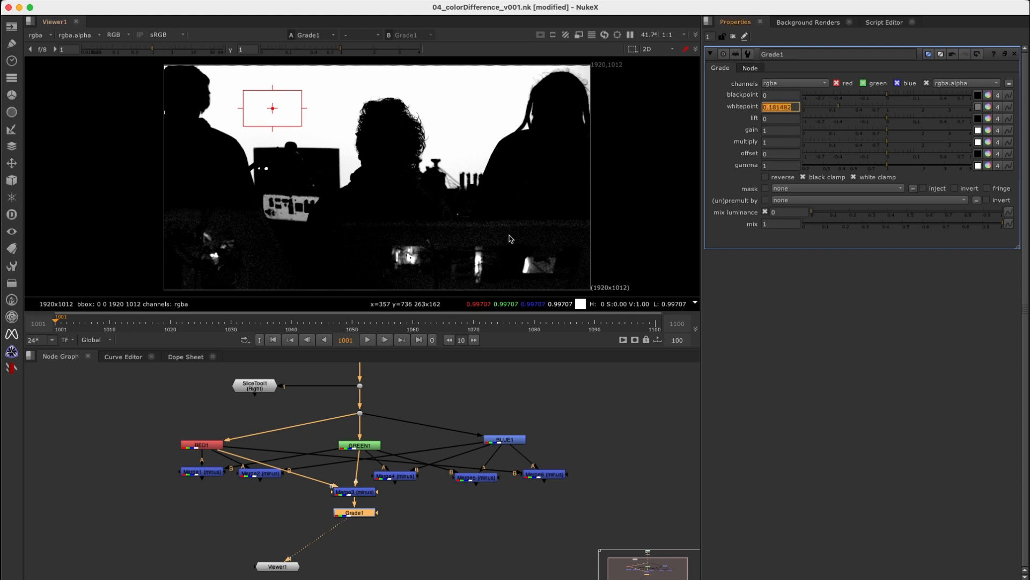
{"action": "double_click", "coordinate": [773, 131]}
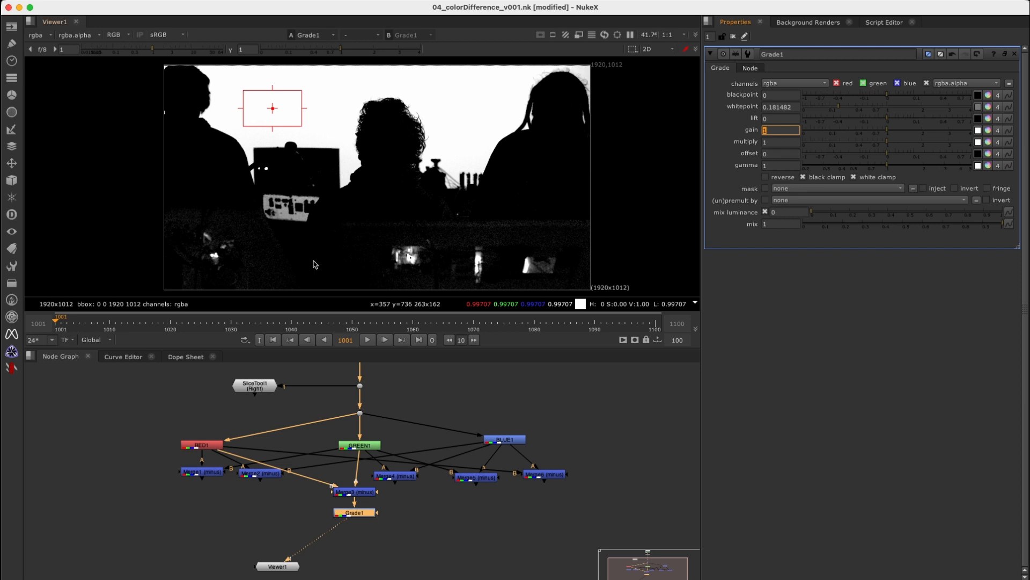
View the source plate, sample its green backdrop and the man's jacket, and return the view to Grade1
{"action": "left_click_drag", "start_coordinate": [355, 519], "coordinate": [354, 529]}
{"action": "left_click", "coordinate": [277, 566]}
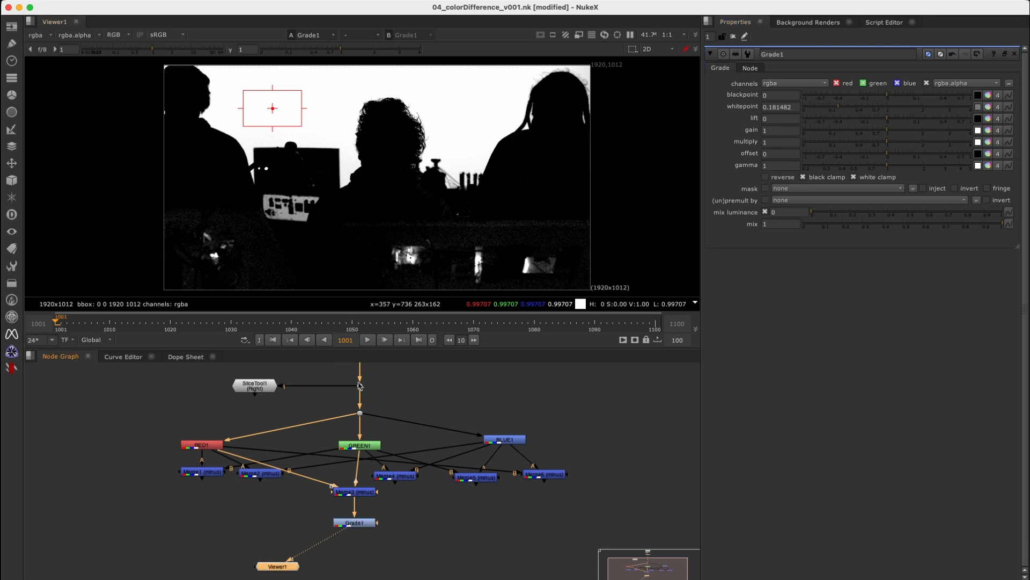
{"action": "left_click", "coordinate": [360, 412]}
{"action": "key", "text": "1"}
{"action": "left_click_drag", "start_coordinate": [315, 87], "coordinate": [337, 114], "text": "ctrl+shift"}
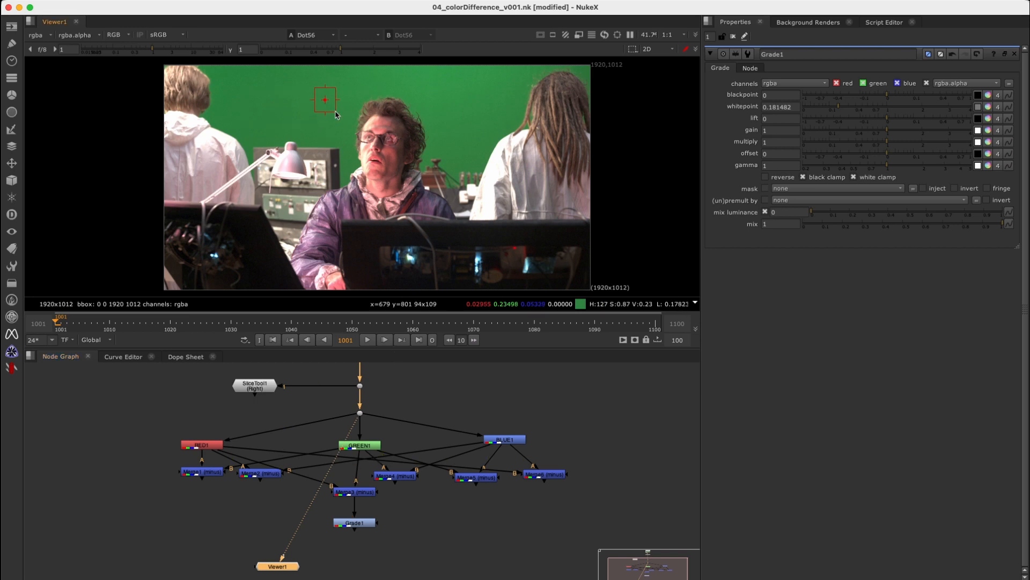
{"action": "left_click_drag", "start_coordinate": [365, 193], "coordinate": [408, 252], "text": "ctrl+shift"}
{"action": "left_click", "coordinate": [369, 523]}
{"action": "key", "text": "1"}
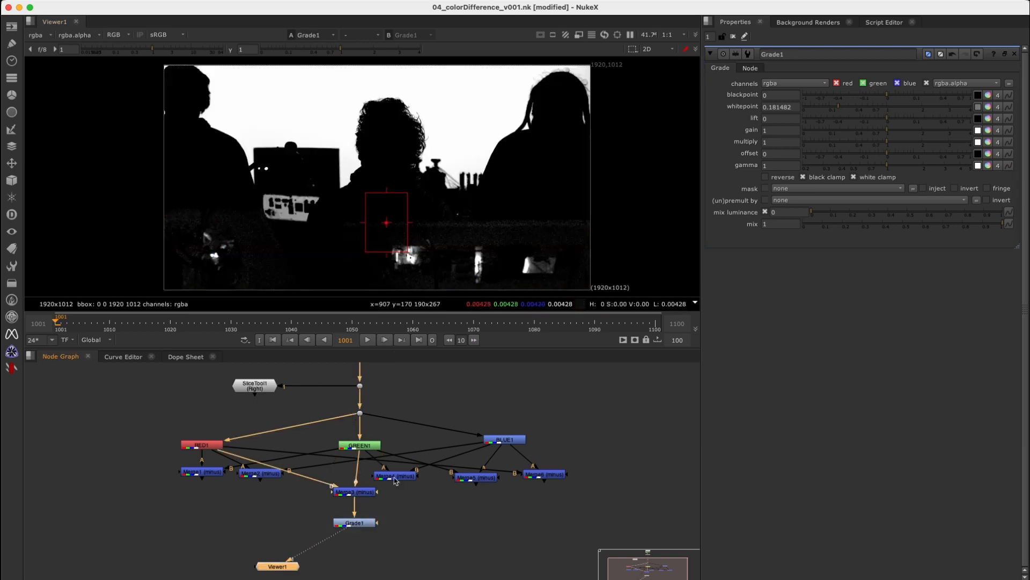
Copy Grade1's alpha onto the source plate with a Copy node and add a Premult node after it
{"action": "left_click_drag", "start_coordinate": [313, 508], "coordinate": [404, 551]}
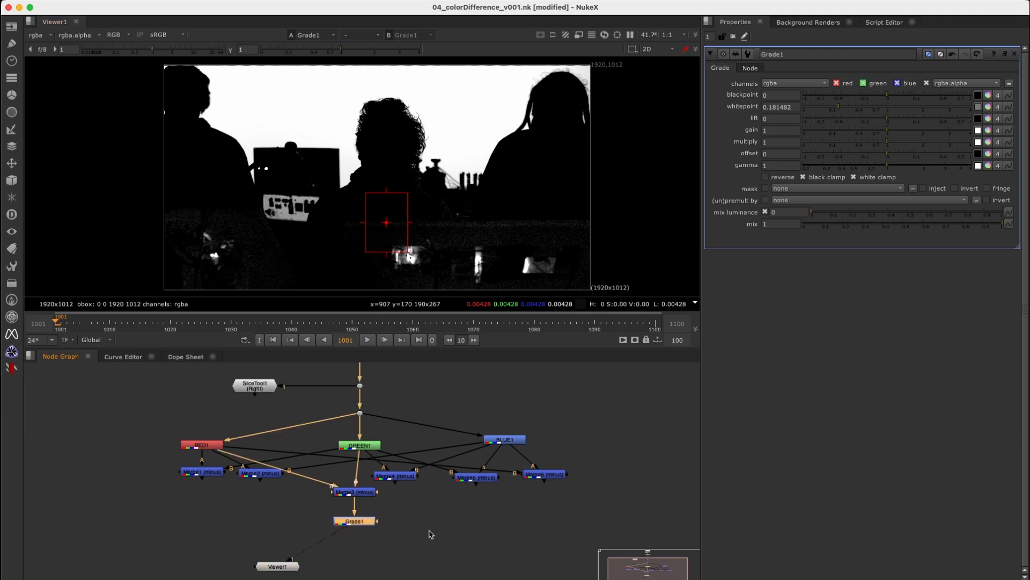
{"action": "key", "text": "k"}
{"action": "left_click_drag", "start_coordinate": [430, 520], "coordinate": [360, 413]}
{"action": "key", "text": "Tab"}
{"action": "type", "text": "prem"}
{"action": "key", "text": "Return"}
{"action": "left_click_drag", "start_coordinate": [471, 545], "coordinate": [471, 548]}
Compare backdrop samples between Grade1's matte and the source plate, and sample the man's jacket in the matte
{"action": "left_click_drag", "start_coordinate": [400, 509], "coordinate": [299, 553]}
{"action": "left_click", "coordinate": [294, 564]}
{"action": "left_click_drag", "start_coordinate": [291, 92], "coordinate": [332, 124], "text": "shift+super"}
{"action": "left_click", "coordinate": [360, 413]}
{"action": "key", "text": "1"}
{"action": "left_click_drag", "start_coordinate": [335, 79], "coordinate": [353, 105], "text": "shift+super"}
{"action": "left_click_drag", "start_coordinate": [270, 89], "coordinate": [330, 124], "text": "shift+super"}
{"action": "left_click_drag", "start_coordinate": [397, 508], "coordinate": [356, 527]}
{"action": "key", "text": "1"}
{"action": "left_click_drag", "start_coordinate": [350, 208], "coordinate": [373, 230], "text": "shift+super"}
{"action": "left_click_drag", "start_coordinate": [371, 189], "coordinate": [394, 210], "text": "shift+super"}
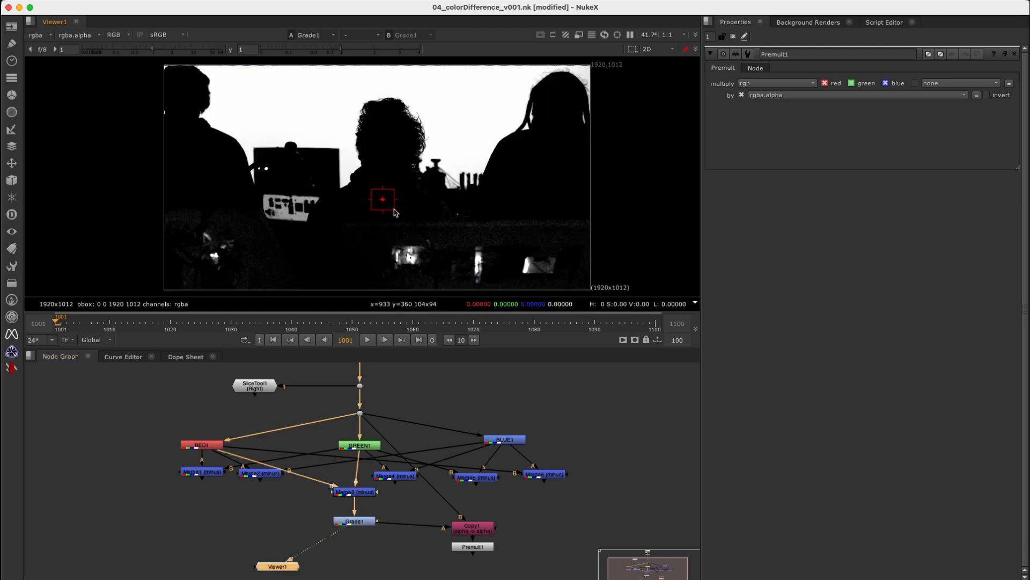
Sample the backdrop and the man's jacket in the source plate and again in Premult1's output
{"action": "left_click", "coordinate": [360, 413]}
{"action": "key", "text": "1"}
{"action": "left_click_drag", "start_coordinate": [313, 108], "coordinate": [341, 124], "text": "shift+super"}
{"action": "left_click_drag", "start_coordinate": [355, 199], "coordinate": [392, 257], "text": "shift+super"}
{"action": "left_click_drag", "start_coordinate": [379, 193], "coordinate": [413, 216], "text": "shift+super"}
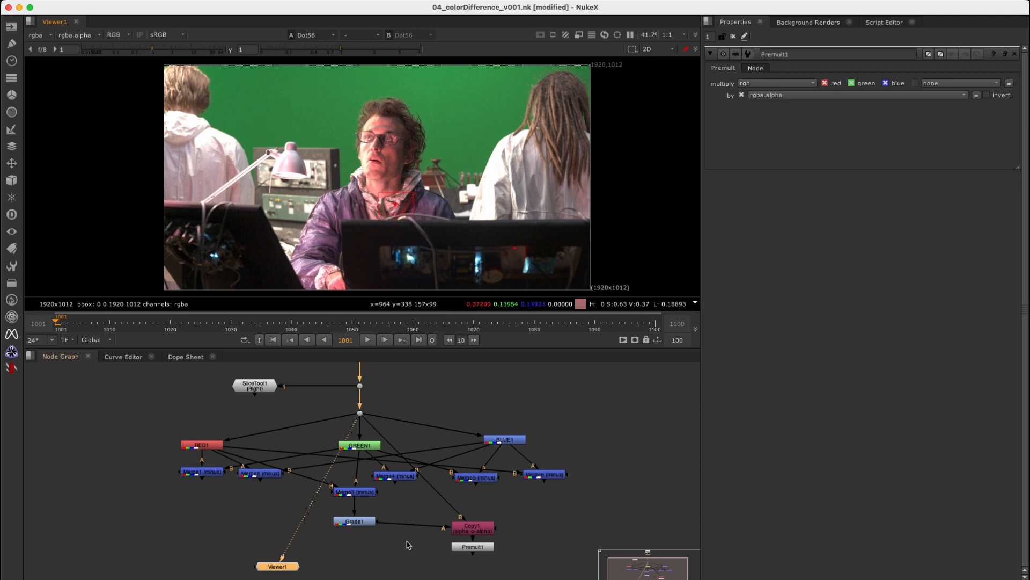
{"action": "left_click_drag", "start_coordinate": [489, 534], "coordinate": [421, 577]}
{"action": "key", "text": "1"}
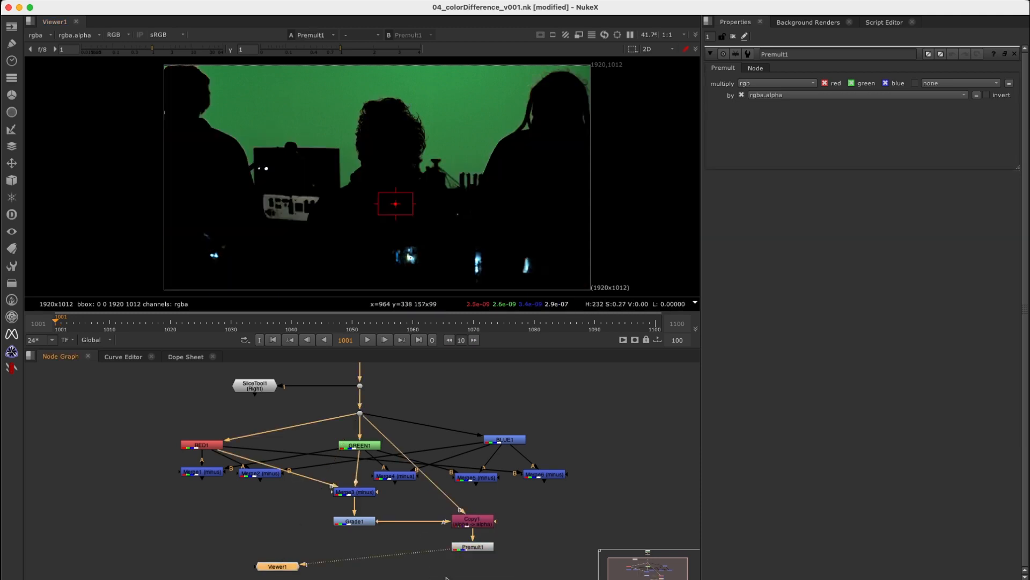
{"action": "left_click_drag", "start_coordinate": [284, 95], "coordinate": [341, 129], "text": "shift+super"}
{"action": "left_click_drag", "start_coordinate": [375, 183], "coordinate": [407, 217], "text": "shift+super"}
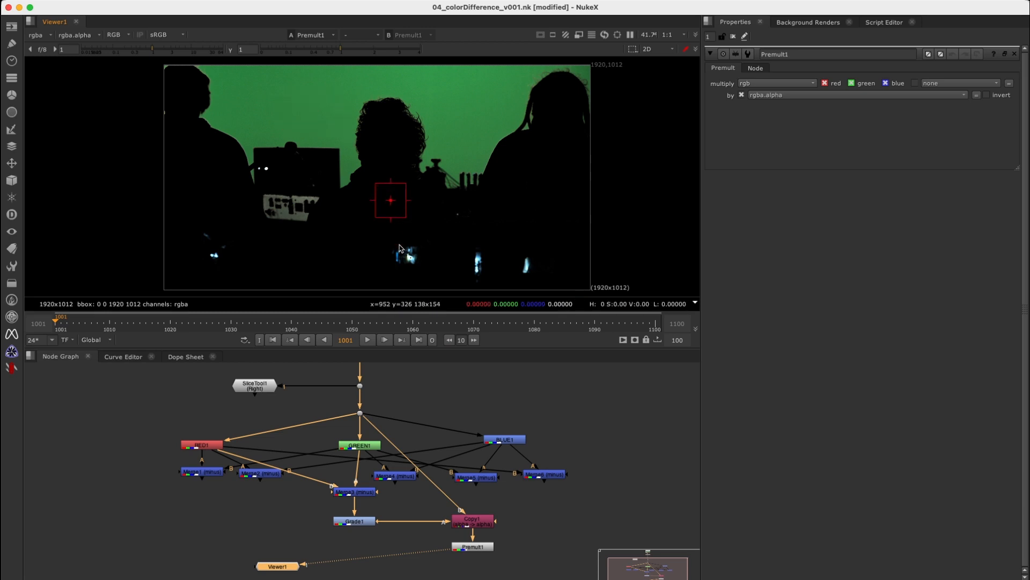
Insert an Invert node between Grade1 and Copy1 to flip the matte
{"action": "middle_click_drag", "start_coordinate": [401, 538], "coordinate": [396, 505]}
{"action": "left_click", "coordinate": [379, 507]}
{"action": "key", "text": "Tab"}
{"action": "type", "text": "invert"}
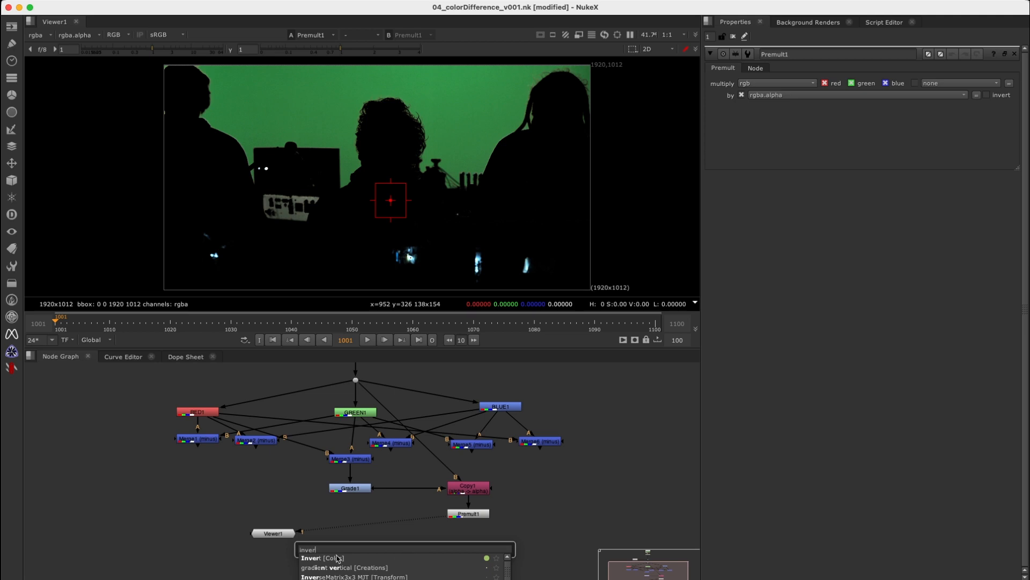
{"action": "key", "text": "Return"}
{"action": "left_click_drag", "start_coordinate": [416, 549], "coordinate": [385, 568]}
{"action": "left_click", "coordinate": [430, 532]}
{"action": "scroll", "coordinate": [464, 443], "scroll_direction": "down", "scroll_amount": 4}
{"action": "middle_click_drag", "start_coordinate": [448, 464], "coordinate": [438, 474]}
{"action": "left_click_drag", "start_coordinate": [348, 535], "coordinate": [412, 461]}
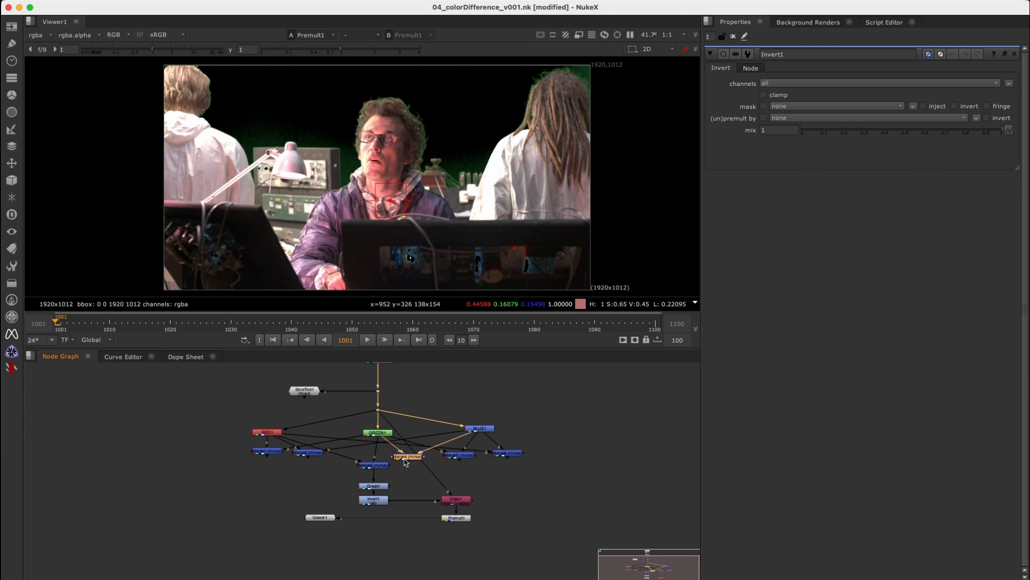
{"action": "left_click_drag", "start_coordinate": [227, 423], "coordinate": [563, 485]}
Merge Premult1 over a new CheckerBoard with the over operation and inspect the edges of the man's key
{"action": "left_click", "coordinate": [559, 507]}
{"action": "key", "text": "Tab"}
{"action": "type", "text": "chec"}
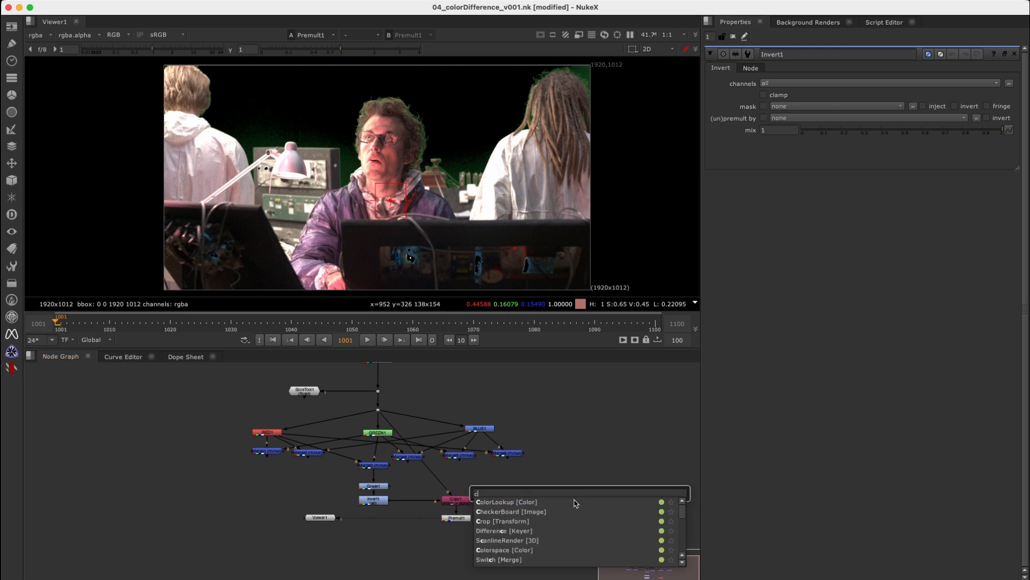
{"action": "key", "text": "Return"}
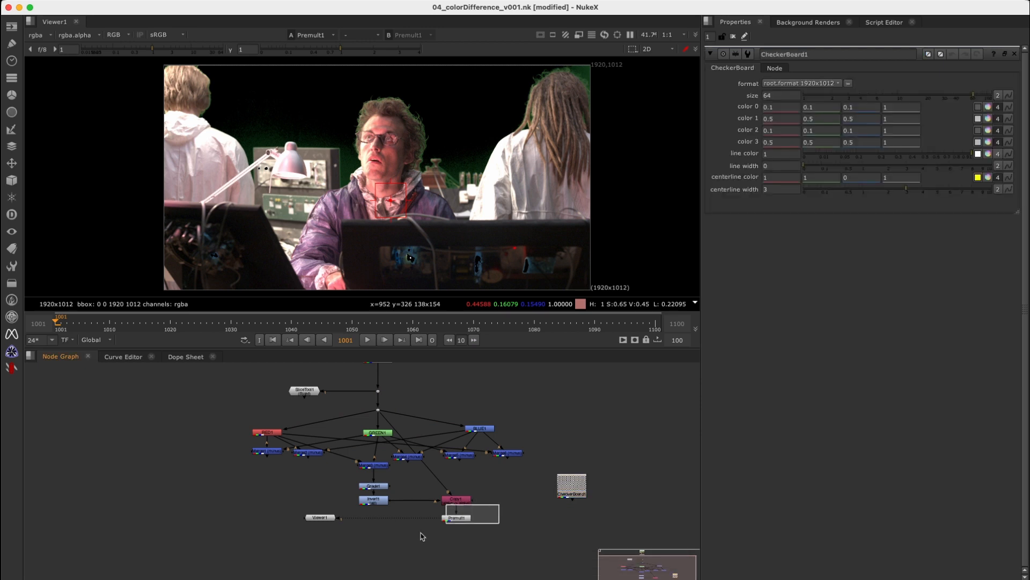
{"action": "key", "text": "m"}
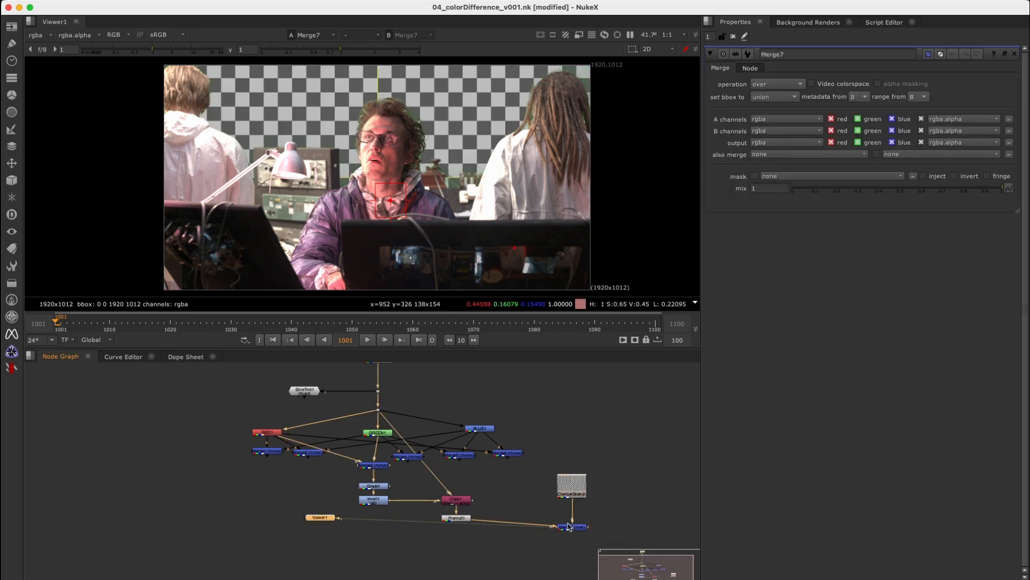
{"action": "left_click_drag", "start_coordinate": [572, 529], "coordinate": [578, 520]}
{"action": "scroll", "coordinate": [346, 129], "scroll_direction": "up", "scroll_amount": 1}
{"action": "middle_click_drag", "start_coordinate": [371, 148], "coordinate": [422, 156]}
{"action": "scroll", "coordinate": [585, 122], "scroll_direction": "up", "scroll_amount": 3}
{"action": "scroll", "coordinate": [483, 188], "scroll_direction": "down", "scroll_amount": 2}
{"action": "scroll", "coordinate": [510, 177], "scroll_direction": "down", "scroll_amount": 2}
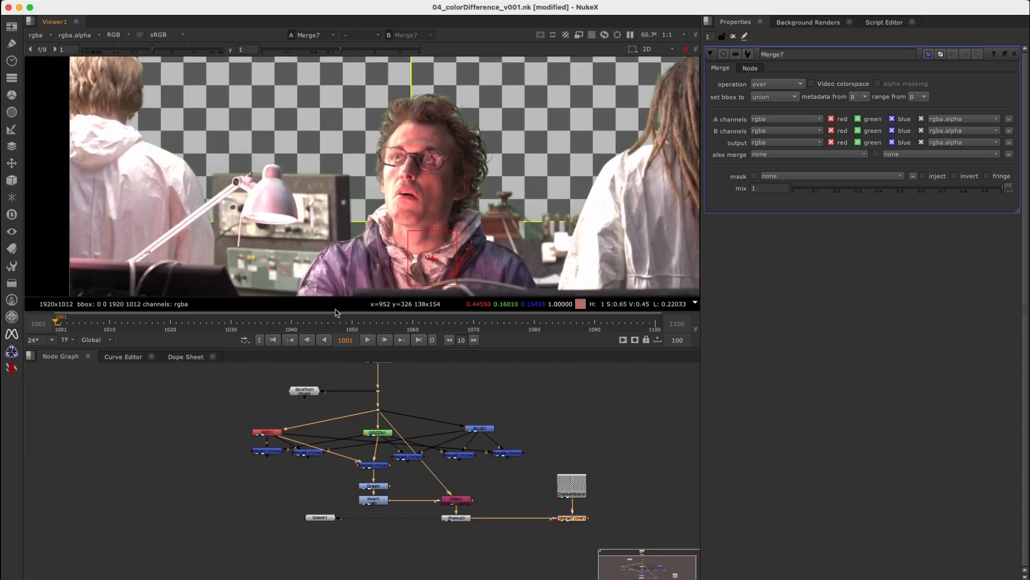
Duplicate the red, green and blue shuffles with their minus merges into empty space beside the original node tree
{"action": "scroll", "coordinate": [410, 453], "scroll_direction": "down", "scroll_amount": 2}
{"action": "left_click_drag", "start_coordinate": [232, 417], "coordinate": [538, 472]}
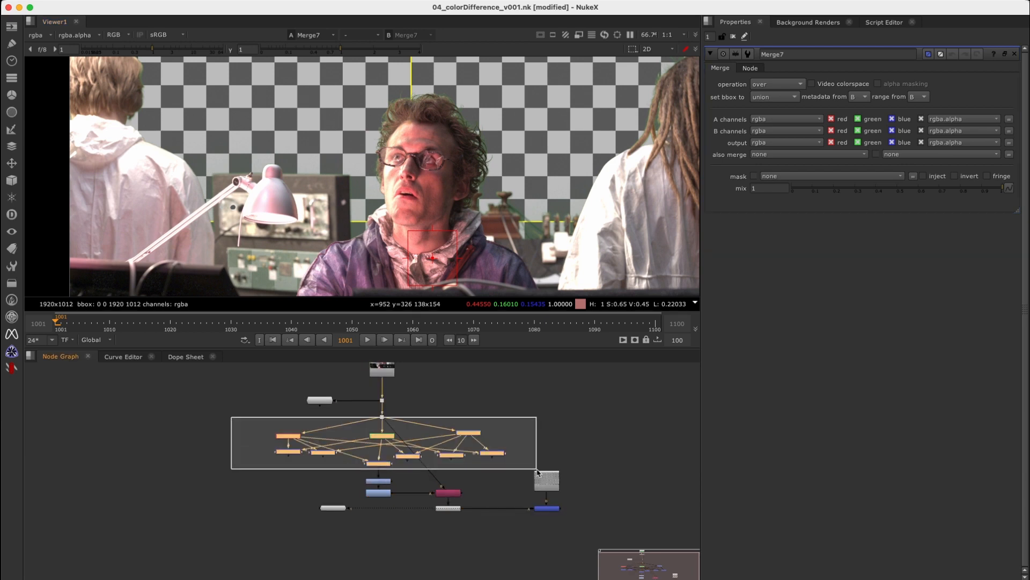
{"action": "left_click_drag", "start_coordinate": [246, 405], "coordinate": [522, 472]}
{"action": "middle_click_drag", "start_coordinate": [345, 474], "coordinate": [638, 496]}
{"action": "left_click", "coordinate": [309, 460]}
{"action": "key", "text": "super+v"}
{"action": "left_click", "coordinate": [334, 461]}
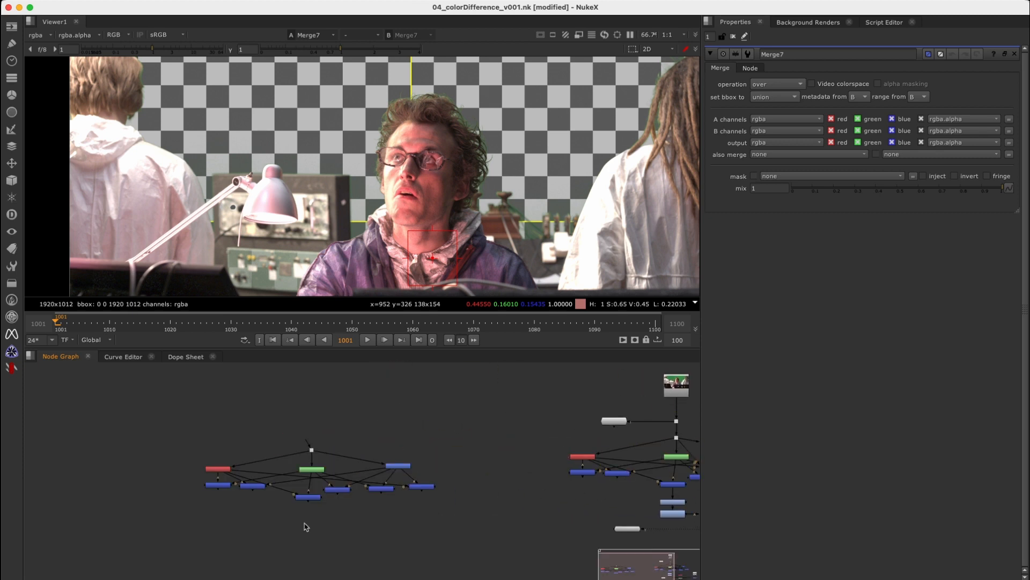
Spread out the duplicated color shuffles and minus merges to tidy the copied node tree
{"action": "scroll", "coordinate": [332, 512], "scroll_direction": "up", "scroll_amount": 1}
{"action": "left_click_drag", "start_coordinate": [314, 499], "coordinate": [420, 462]}
{"action": "left_click", "coordinate": [394, 487]}
{"action": "middle_click_drag", "start_coordinate": [315, 511], "coordinate": [321, 510]}
{"action": "left_click_drag", "start_coordinate": [167, 501], "coordinate": [262, 470]}
{"action": "left_click_drag", "start_coordinate": [176, 505], "coordinate": [247, 487]}
Add a Switch node below the duplicated merges and connect its input 0 to Merge8
{"action": "left_click", "coordinate": [346, 521]}
{"action": "key", "text": "Tab"}
{"action": "type", "text": "sw"}
{"action": "left_click", "coordinate": [259, 530]}
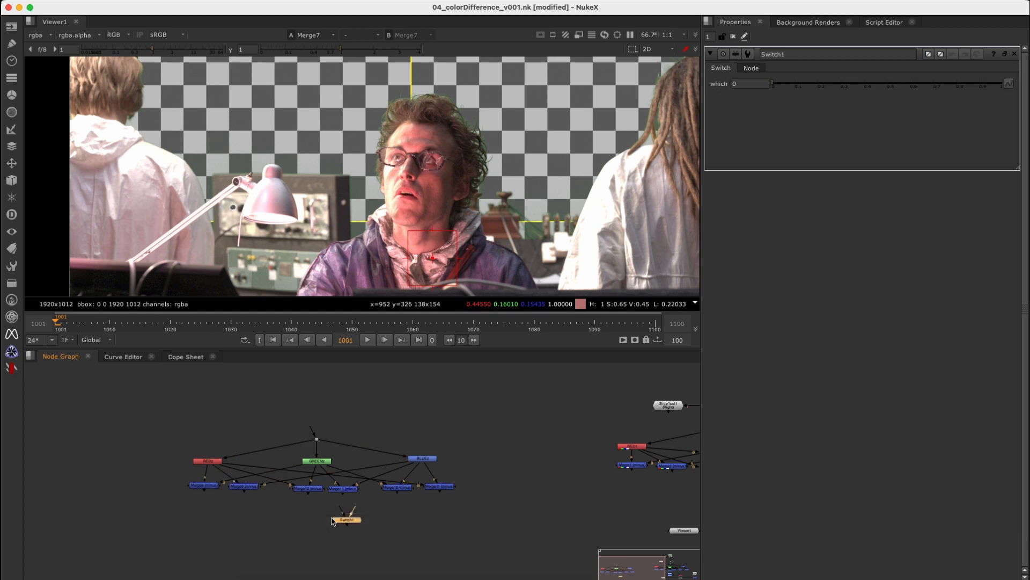
{"action": "left_click_drag", "start_coordinate": [352, 524], "coordinate": [342, 523]}
{"action": "middle_click_drag", "start_coordinate": [346, 510], "coordinate": [434, 490], "text": "alt"}
{"action": "left_click_drag", "start_coordinate": [412, 479], "coordinate": [139, 437]}
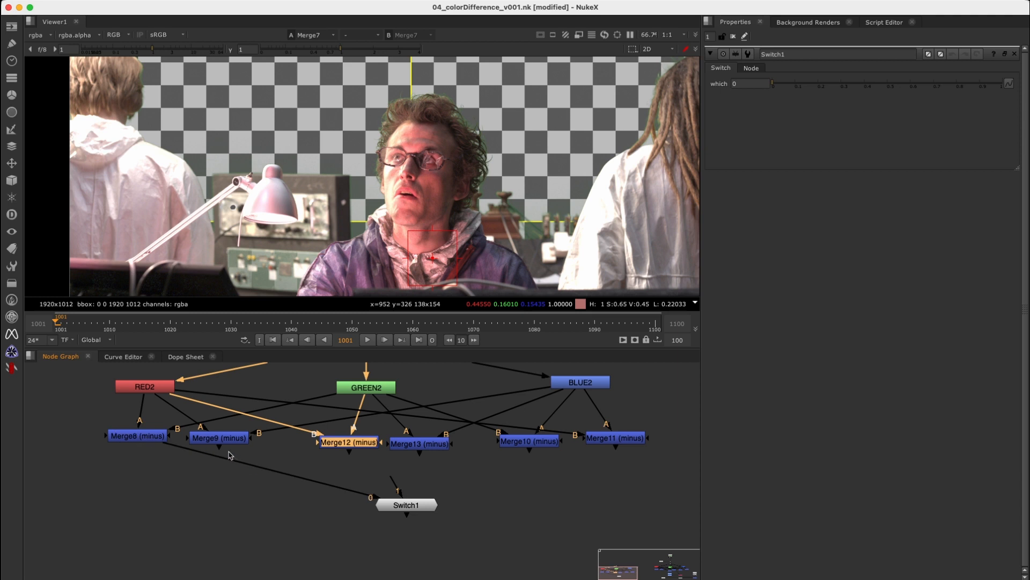
Connect Merge9, Merge12, Merge13, Merge10 and Merge11 in that order to Switch1's inputs 1 to 5, and center Switch1 below them
{"action": "left_click_drag", "start_coordinate": [383, 501], "coordinate": [213, 489]}
{"action": "left_click_drag", "start_coordinate": [224, 454], "coordinate": [220, 443]}
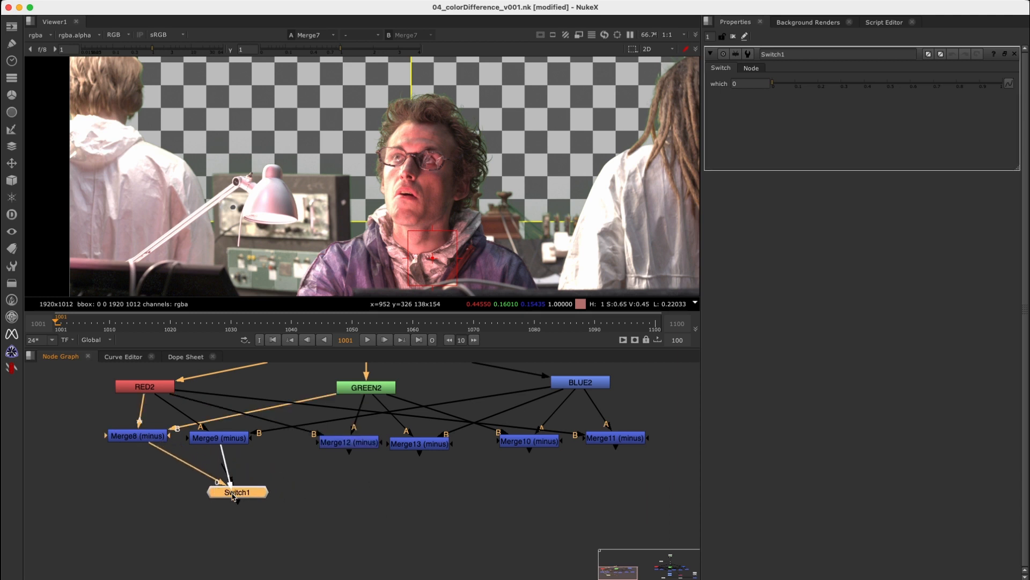
{"action": "left_click_drag", "start_coordinate": [346, 455], "coordinate": [395, 492]}
{"action": "left_click_drag", "start_coordinate": [418, 454], "coordinate": [382, 487]}
{"action": "left_click_drag", "start_coordinate": [532, 458], "coordinate": [394, 489]}
{"action": "left_click_drag", "start_coordinate": [618, 449], "coordinate": [388, 489]}
{"action": "left_click_drag", "start_coordinate": [382, 489], "coordinate": [381, 524]}
{"action": "middle_click_drag", "start_coordinate": [432, 482], "coordinate": [398, 499], "text": "alt"}
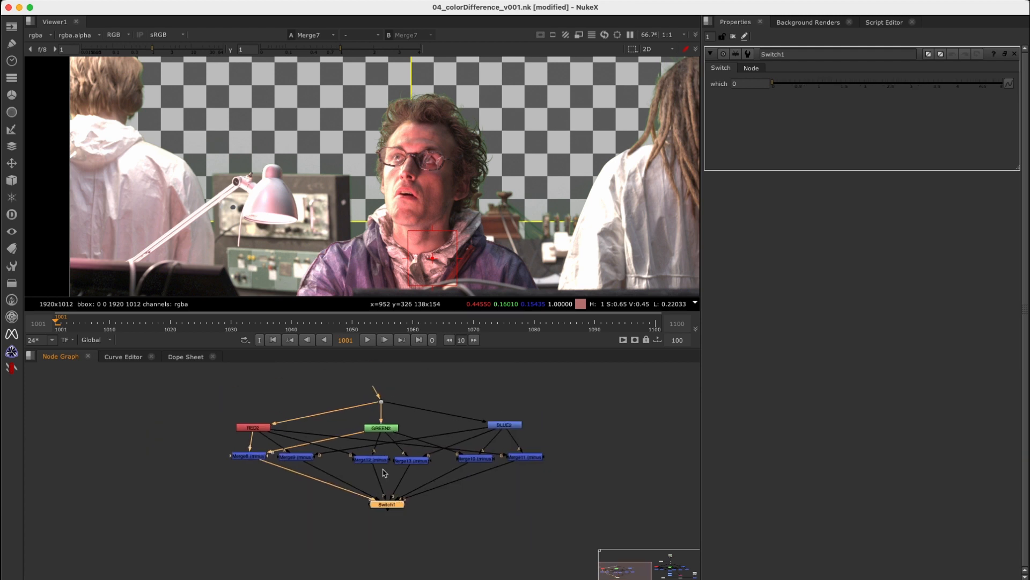
Collapse the whole duplicated tree, from its dot and shuffles down to Switch1, into a group
{"action": "left_click_drag", "start_coordinate": [206, 540], "coordinate": [614, 370]}
{"action": "left_click_drag", "start_coordinate": [260, 430], "coordinate": [259, 431]}
{"action": "left_click", "coordinate": [253, 437]}
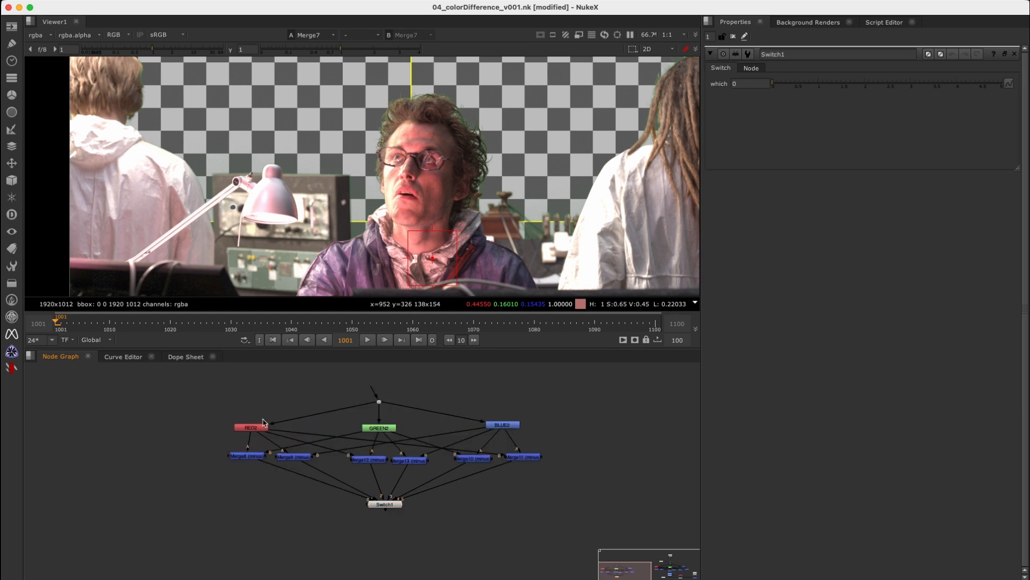
{"action": "left_click_drag", "start_coordinate": [504, 425], "coordinate": [504, 434]}
{"action": "left_click", "coordinate": [203, 390]}
{"action": "left_click_drag", "start_coordinate": [175, 380], "coordinate": [589, 525]}
{"action": "key", "text": "ctrl+g"}
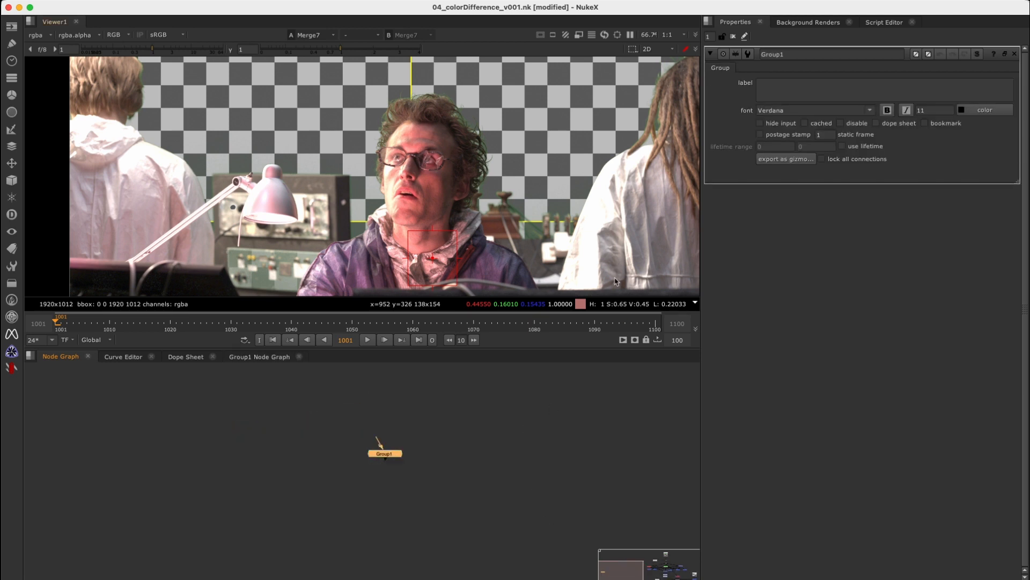
Rename the group FastColorDifference
{"action": "left_click", "coordinate": [796, 54]}
{"action": "left_click_drag", "start_coordinate": [797, 54], "coordinate": [619, 64]}
{"action": "type", "text": "FastColorDifference"}
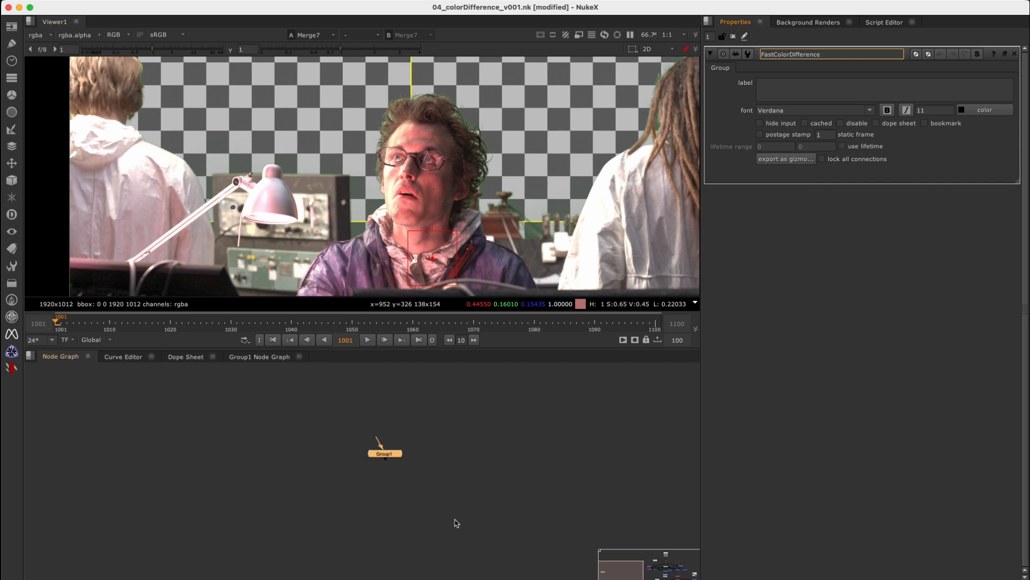
{"action": "key", "text": "Return"}
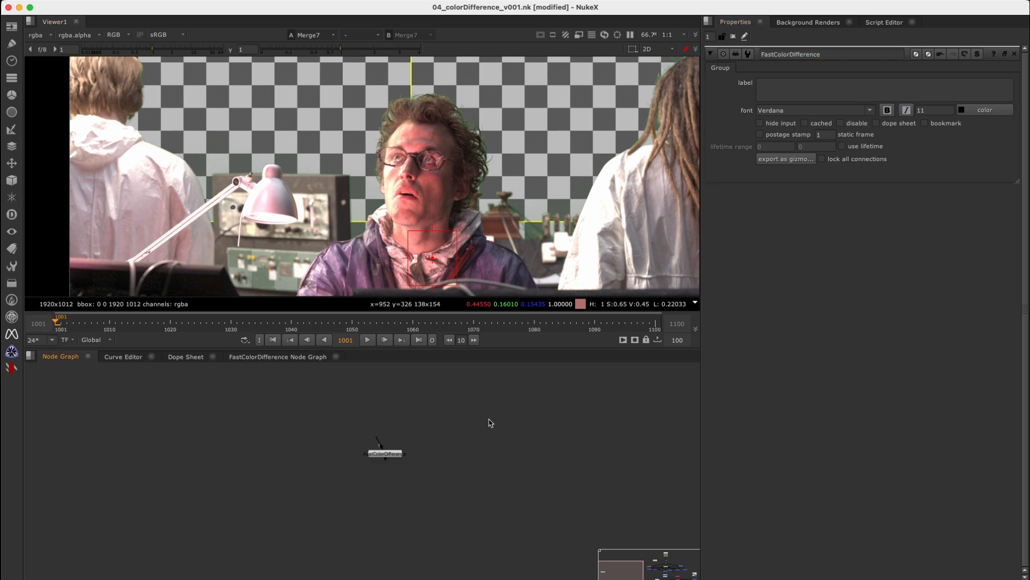
Open the group's internal node graph to review its Input1 and Output1 nodes, and close it again
{"action": "key", "text": "ctrl+Return"}
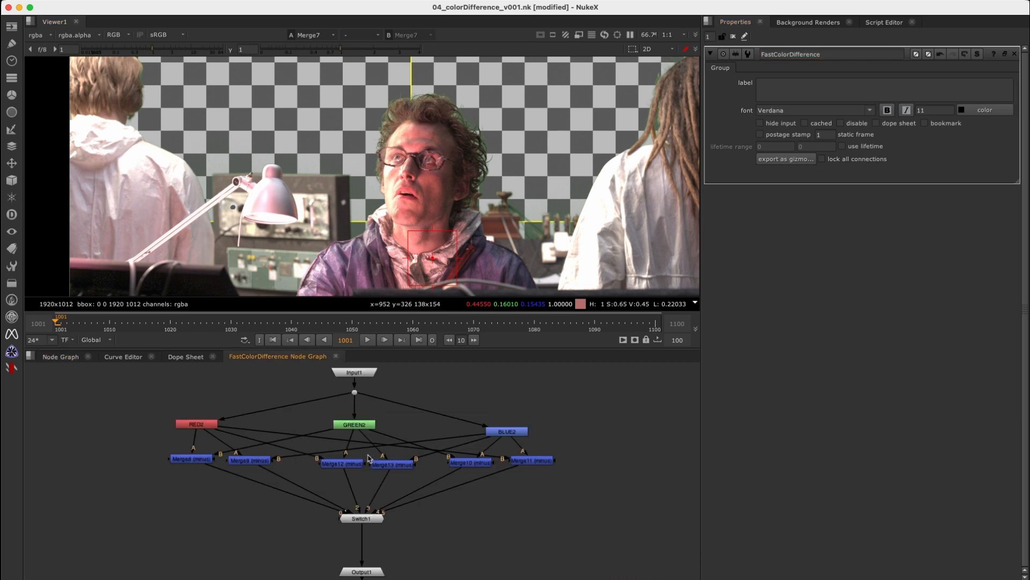
{"action": "left_click_drag", "start_coordinate": [373, 374], "coordinate": [372, 371]}
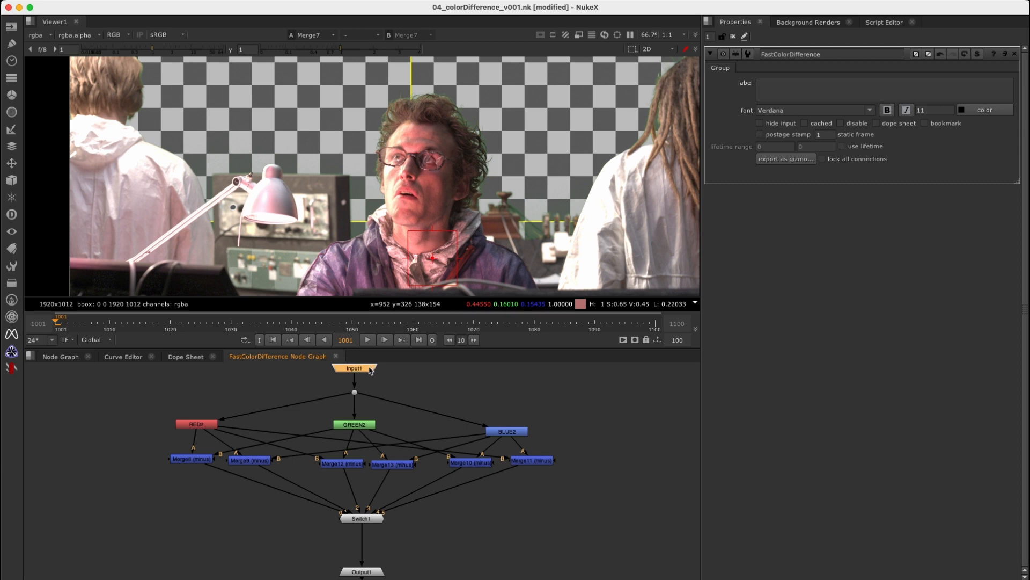
{"action": "left_click_drag", "start_coordinate": [368, 574], "coordinate": [367, 568]}
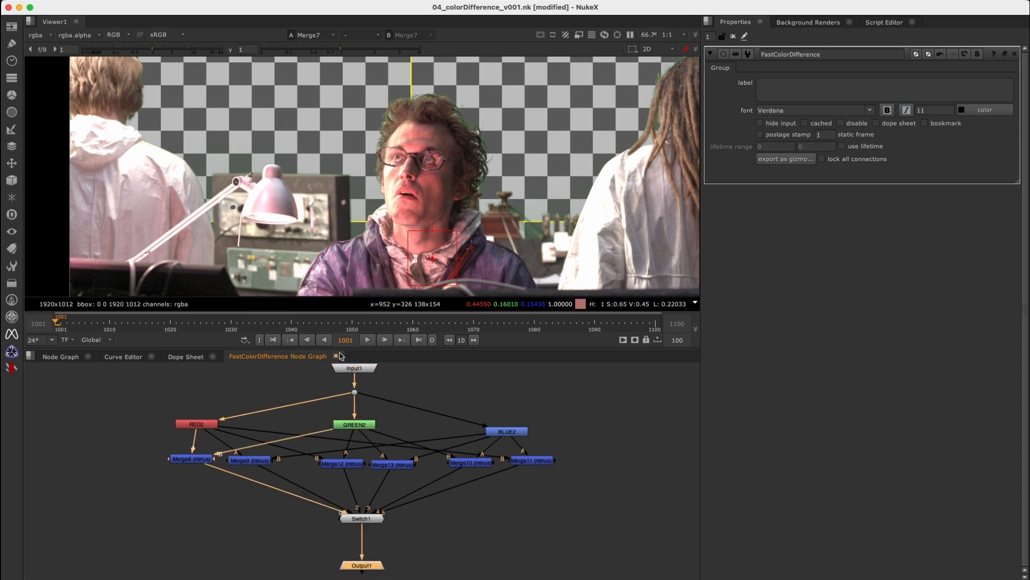
{"action": "left_click", "coordinate": [336, 357]}
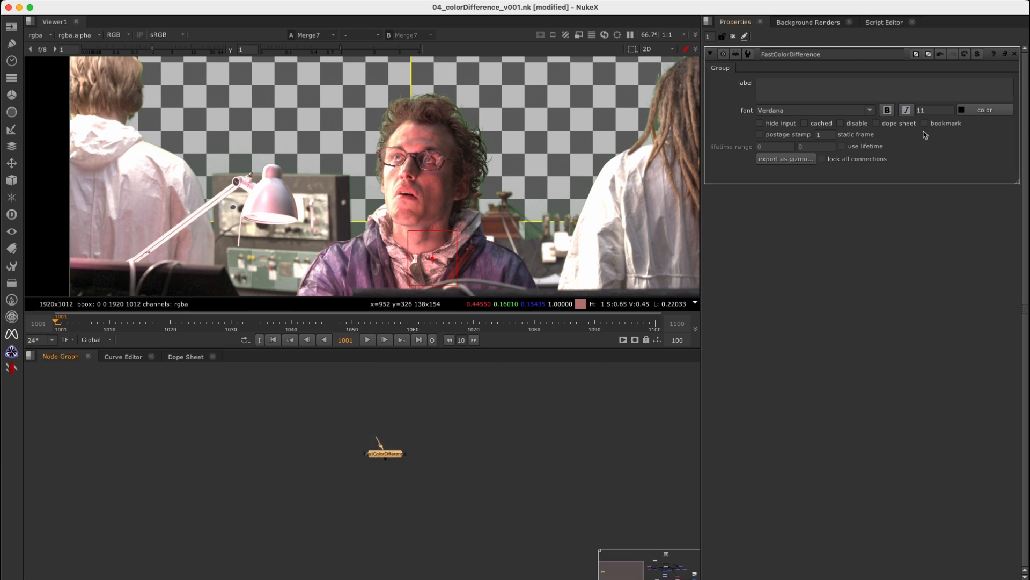
Add a Pulldown Choice knob to the group with name and label modo and items R-G, R-B, G-R, G-B, B-R and B-G
{"action": "right_click", "coordinate": [730, 107]}
{"action": "left_click", "coordinate": [735, 109]}
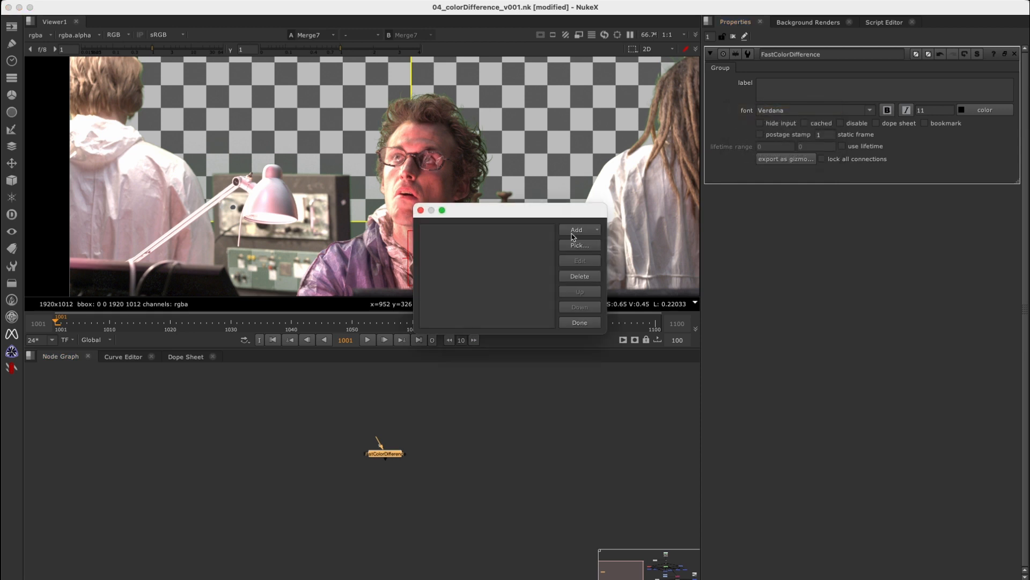
{"action": "left_click", "coordinate": [587, 233]}
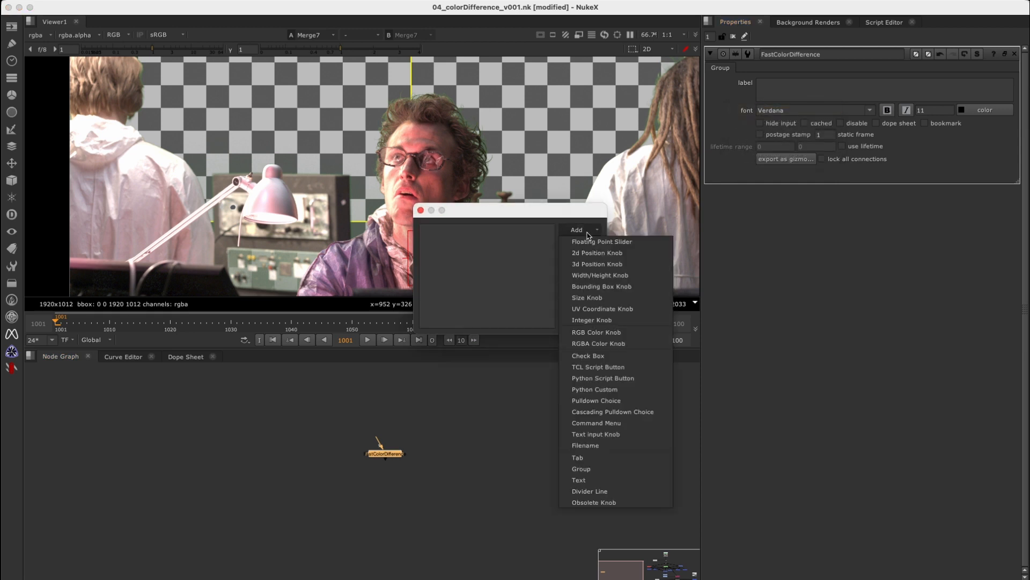
{"action": "left_click", "coordinate": [592, 401]}
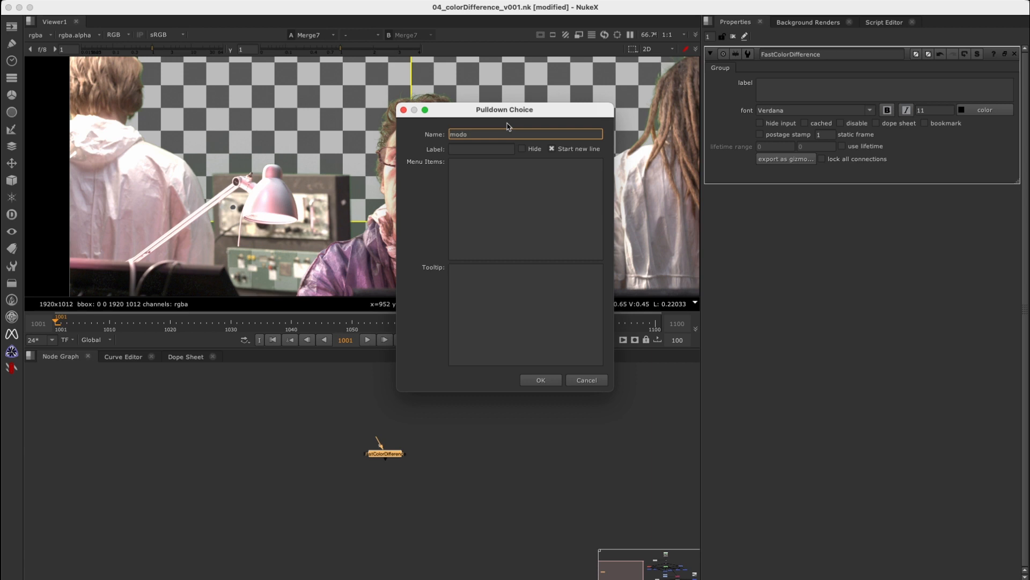
{"action": "key", "text": "Tab"}
{"action": "type", "text": "modo"}
{"action": "key", "text": "Tab"}
{"action": "key", "text": "Tab"}
{"action": "key", "text": "Tab"}
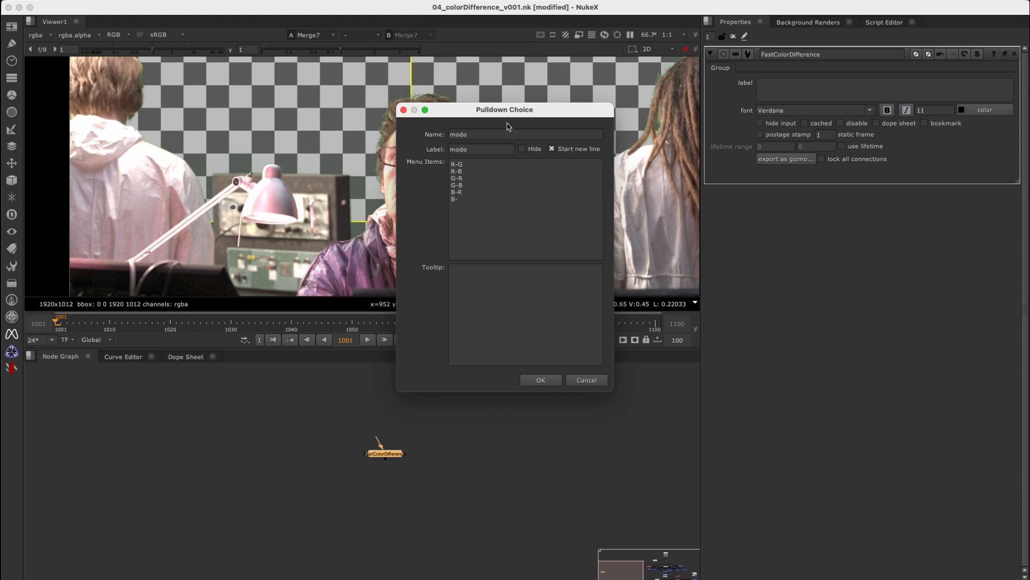
{"action": "left_click", "coordinate": [541, 380]}
{"action": "left_click", "coordinate": [575, 323]}
{"action": "left_click", "coordinate": [751, 86]}
Inside the group, drive Switch1's which value with the expression modo
{"action": "left_click", "coordinate": [425, 442]}
{"action": "left_click_drag", "start_coordinate": [477, 410], "coordinate": [256, 515]}
{"action": "key", "text": "ctrl+Return"}
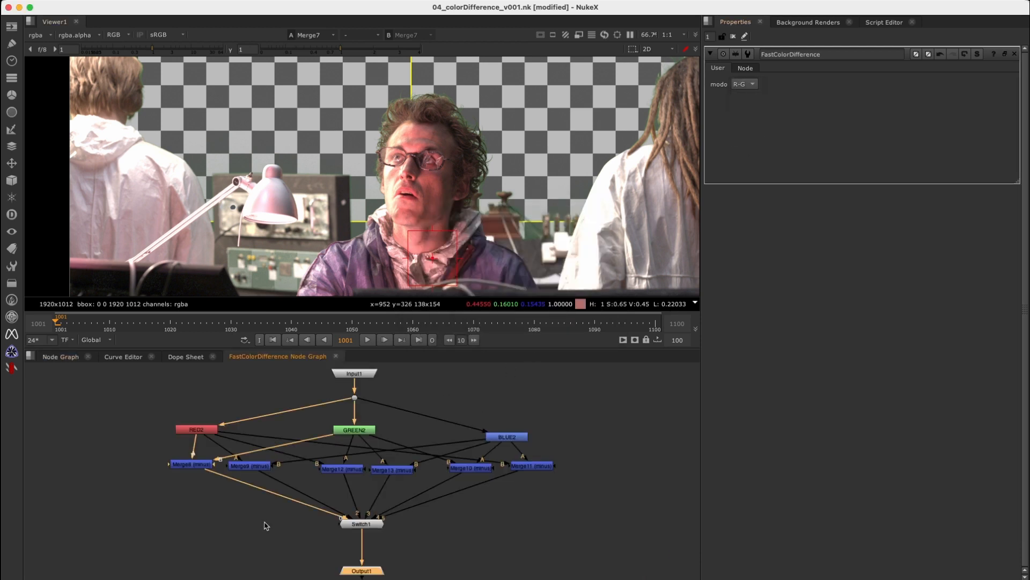
{"action": "left_click_drag", "start_coordinate": [302, 563], "coordinate": [428, 507]}
{"action": "key", "text": "Return"}
{"action": "left_click", "coordinate": [754, 83]}
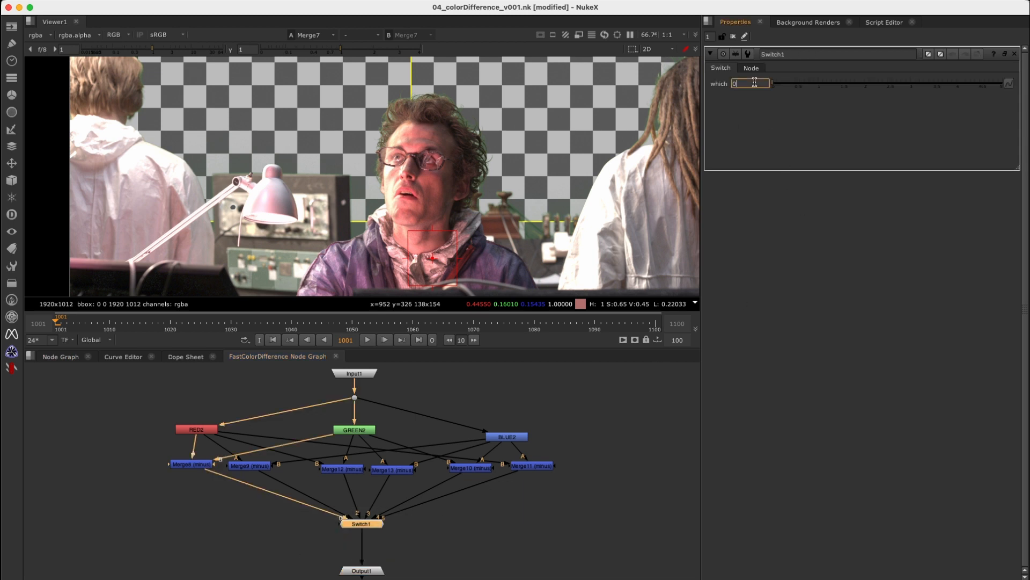
{"action": "key", "text": "equal"}
{"action": "type", "text": "modo]"}
{"action": "key", "text": "BackSpace"}
{"action": "key", "text": "Return"}
Raise the maximum number of property panels to 2 and open FastColorDifference's properties alongside Switch1's
{"action": "left_click", "coordinate": [710, 37]}
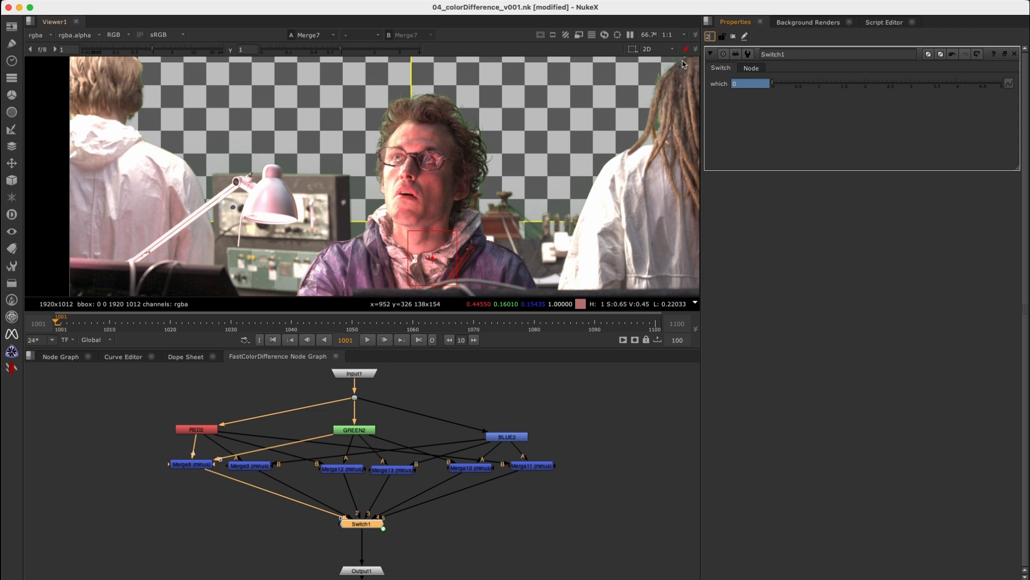
{"action": "left_click", "coordinate": [53, 356]}
{"action": "left_click_drag", "start_coordinate": [510, 406], "coordinate": [295, 490]}
{"action": "key", "text": "Return"}
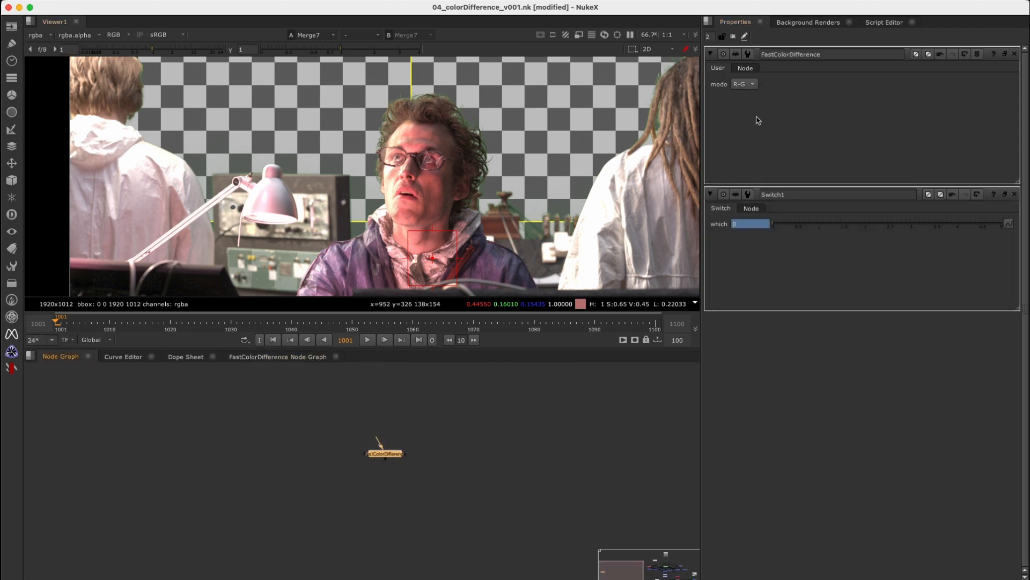
{"action": "key", "text": "f"}
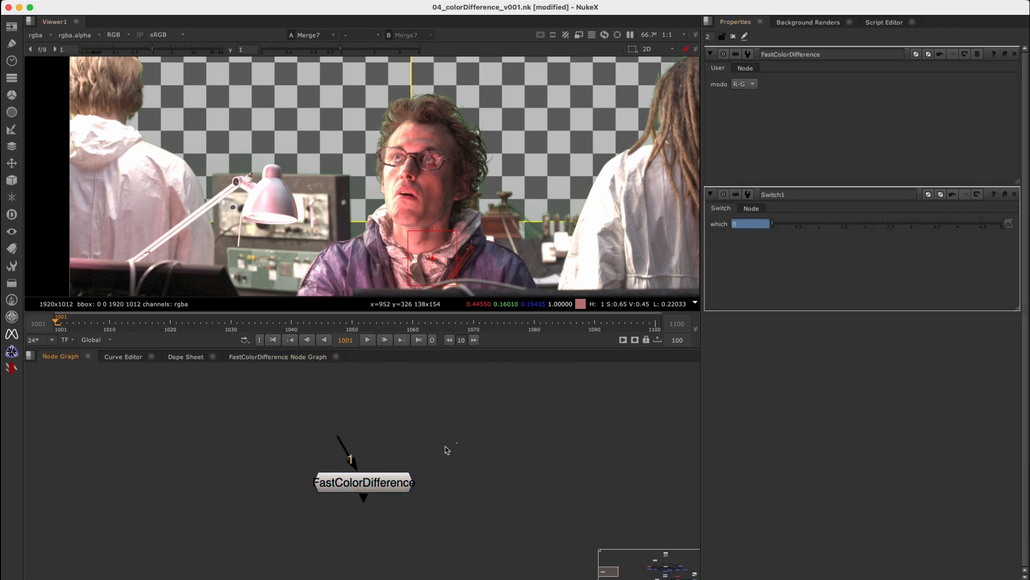
Set the group's modo to G-R and show its internal node graph
{"action": "left_click", "coordinate": [751, 89]}
{"action": "left_click", "coordinate": [752, 86]}
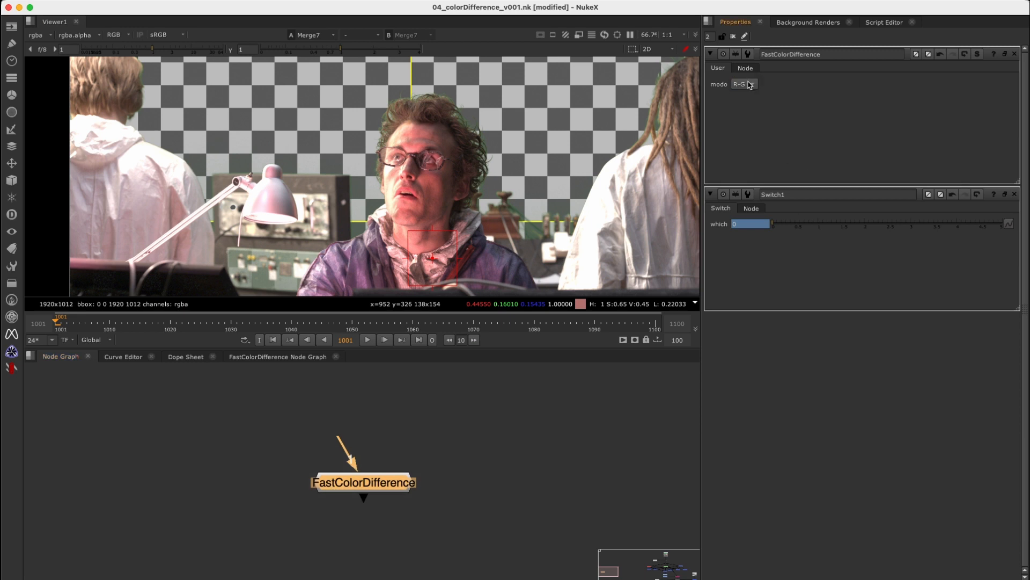
{"action": "left_click", "coordinate": [750, 86]}
{"action": "left_click", "coordinate": [754, 96]}
{"action": "left_click", "coordinate": [253, 358]}
Cycle modo through its options, checking which merge feeds Switch1, and return it to G-R
{"action": "left_click", "coordinate": [751, 84]}
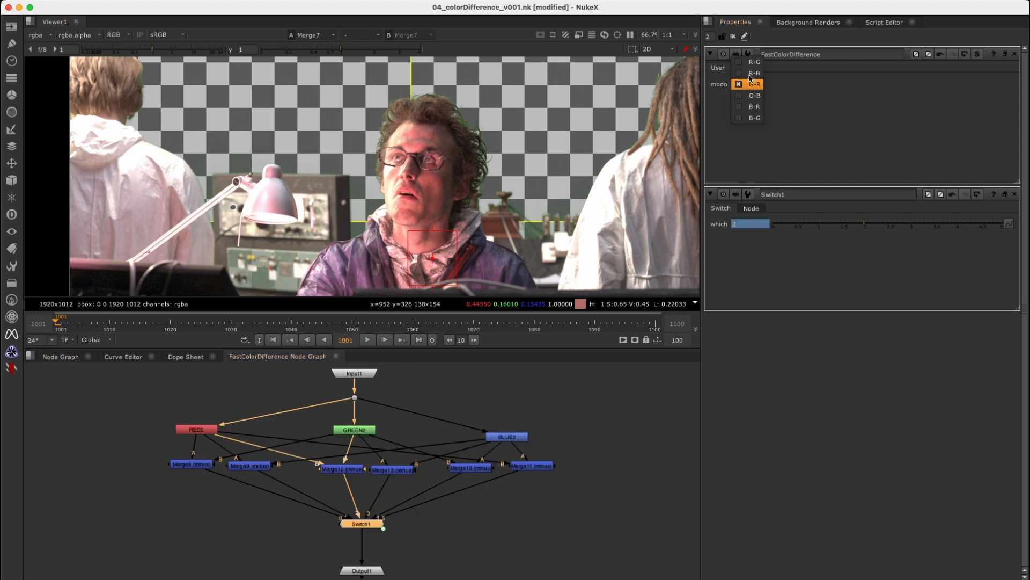
{"action": "left_click", "coordinate": [753, 86]}
{"action": "scroll", "coordinate": [752, 85], "scroll_direction": "down", "scroll_amount": 3}
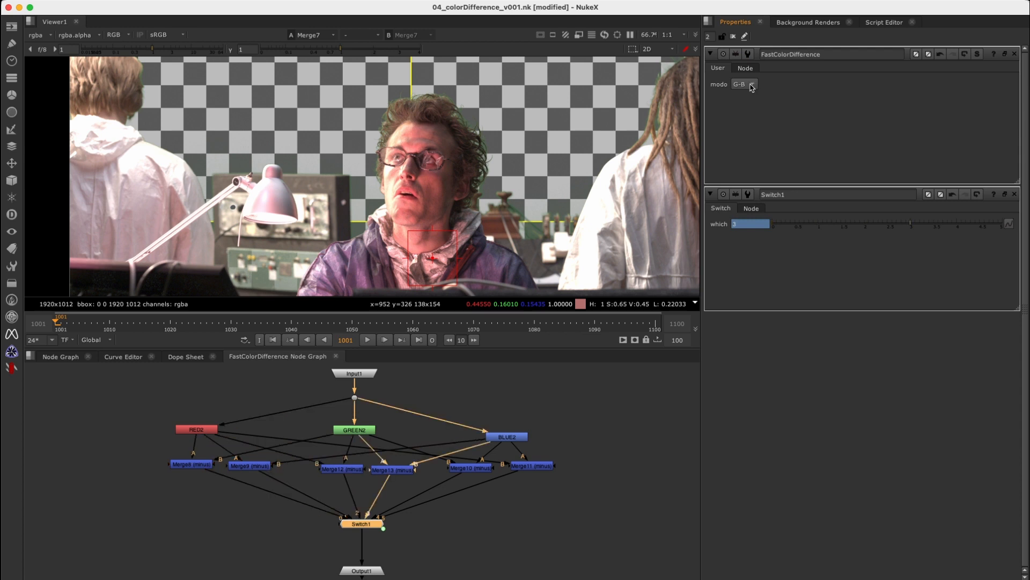
{"action": "scroll", "coordinate": [752, 88], "scroll_direction": "up", "scroll_amount": 1}
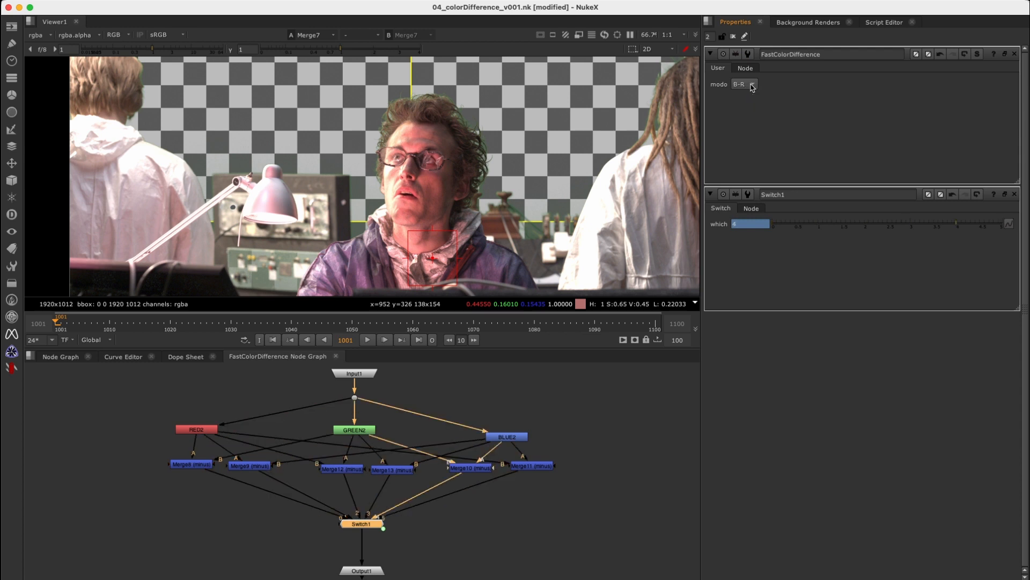
{"action": "scroll", "coordinate": [752, 89], "scroll_direction": "up", "scroll_amount": 5}
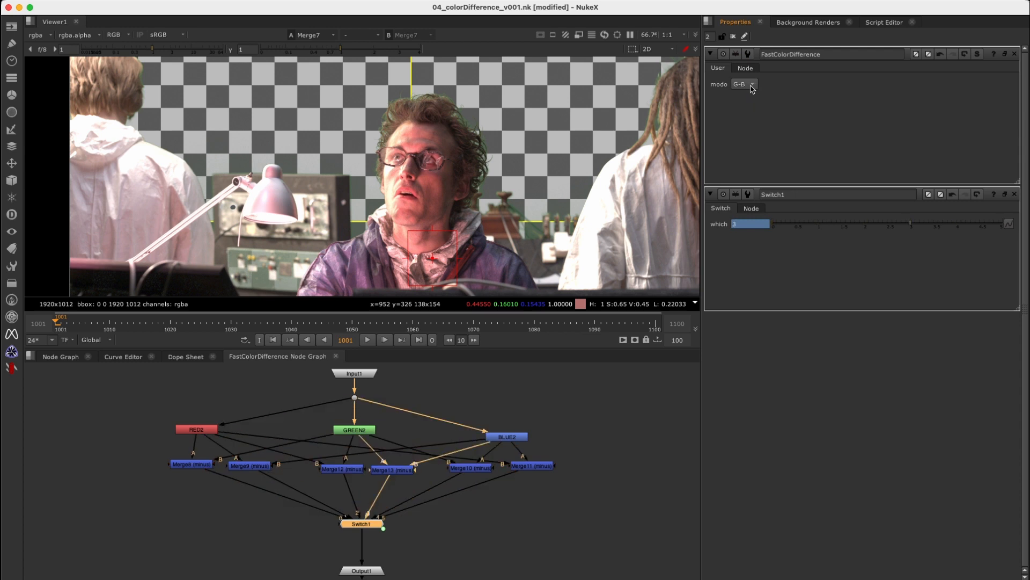
{"action": "scroll", "coordinate": [753, 90], "scroll_direction": "down", "scroll_amount": 4}
{"action": "scroll", "coordinate": [753, 91], "scroll_direction": "up", "scroll_amount": 1}
{"action": "scroll", "coordinate": [753, 91], "scroll_direction": "up", "scroll_amount": 1}
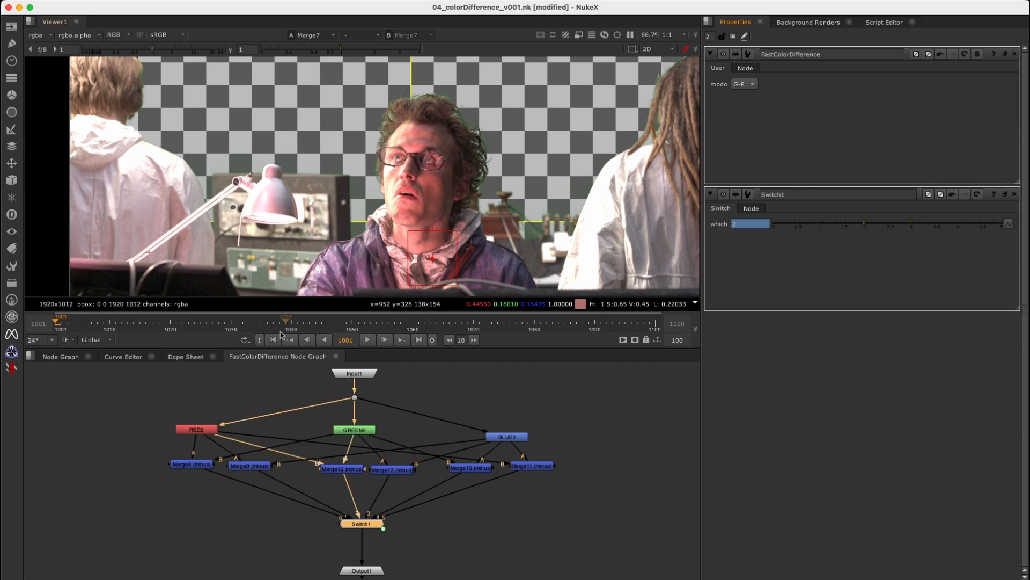
Close the group's internal graph, limit the property panels to 1, and give the FastColorDifference node an orange-yellow tile color
{"action": "left_click", "coordinate": [335, 357]}
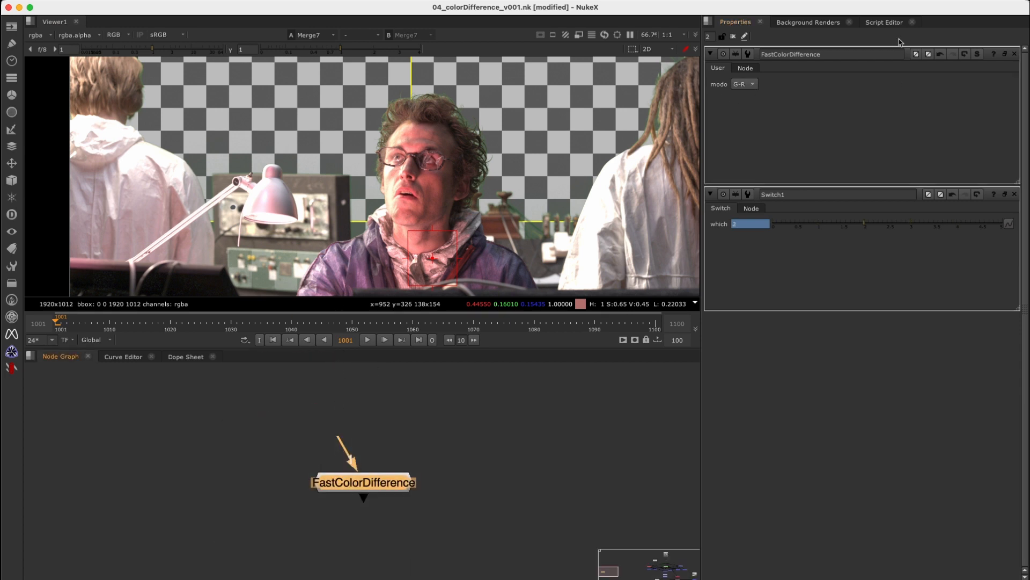
{"action": "left_click", "coordinate": [710, 38]}
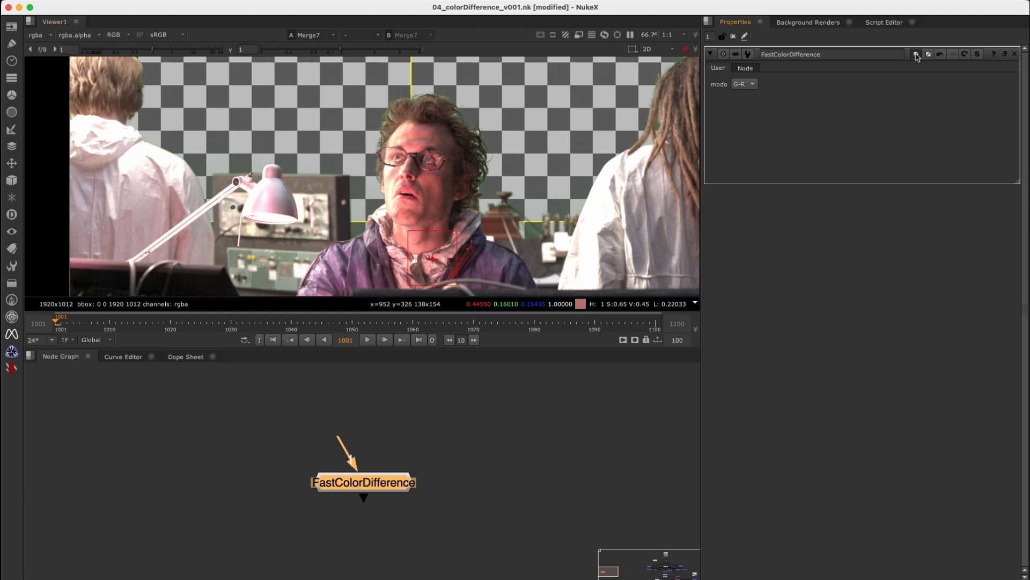
{"action": "left_click", "coordinate": [916, 53]}
{"action": "left_click", "coordinate": [602, 361]}
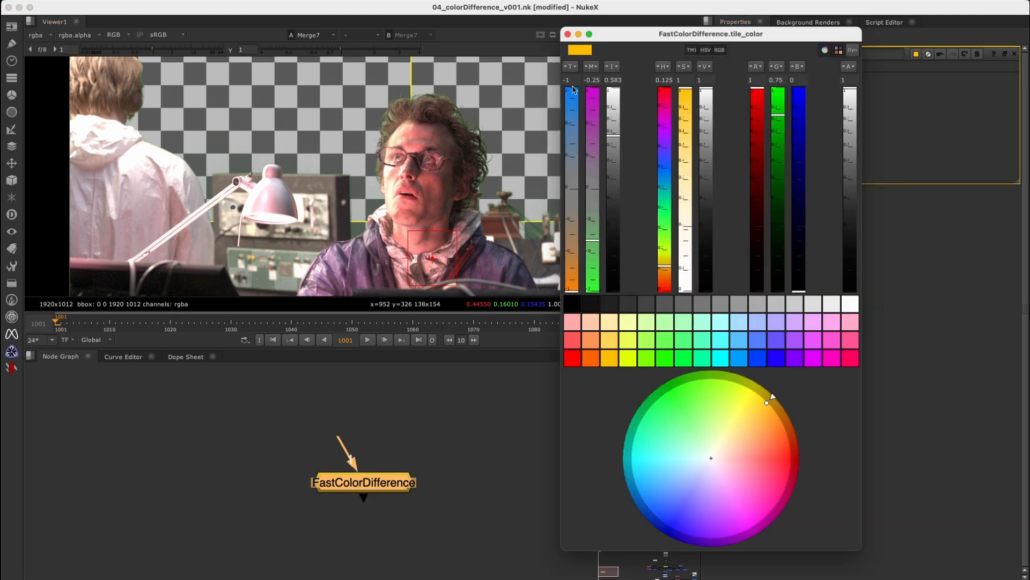
{"action": "left_click", "coordinate": [568, 34]}
Move FastColorDifference beside the original tree, connect its input to the dot at SliceTool1, and view its output
{"action": "scroll", "coordinate": [419, 468], "scroll_direction": "down", "scroll_amount": 5}
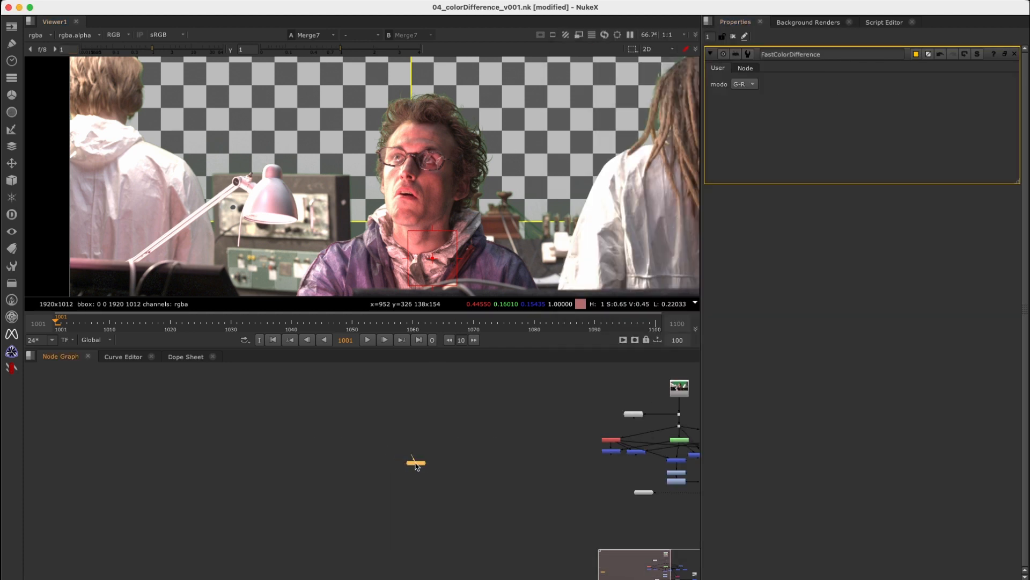
{"action": "left_click_drag", "start_coordinate": [412, 463], "coordinate": [548, 468]}
{"action": "middle_click_drag", "start_coordinate": [527, 474], "coordinate": [214, 469]}
{"action": "left_click_drag", "start_coordinate": [236, 463], "coordinate": [242, 441]}
{"action": "left_click", "coordinate": [366, 410]}
{"action": "key", "text": "y"}
{"action": "scroll", "coordinate": [247, 435], "scroll_direction": "up", "scroll_amount": 5}
{"action": "middle_click_drag", "start_coordinate": [181, 485], "coordinate": [288, 420]}
{"action": "middle_click_drag", "start_coordinate": [330, 479], "coordinate": [217, 560]}
{"action": "key", "text": "1"}
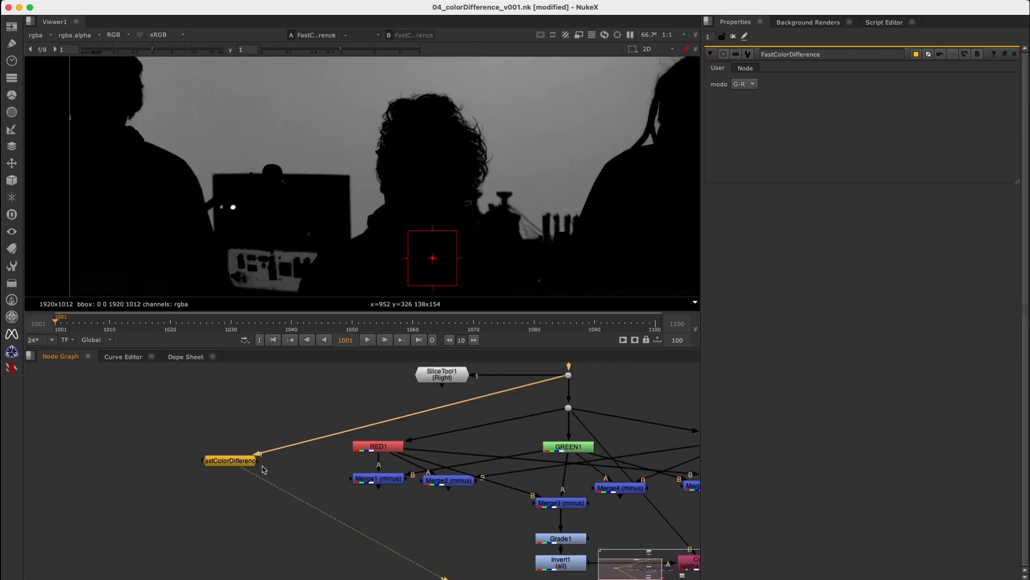
Switch modo between its channel differences, including G-B and R-B, and compare the resulting mattes across the whole frame
{"action": "scroll", "coordinate": [404, 205], "scroll_direction": "down", "scroll_amount": 4}
{"action": "left_click", "coordinate": [748, 85]}
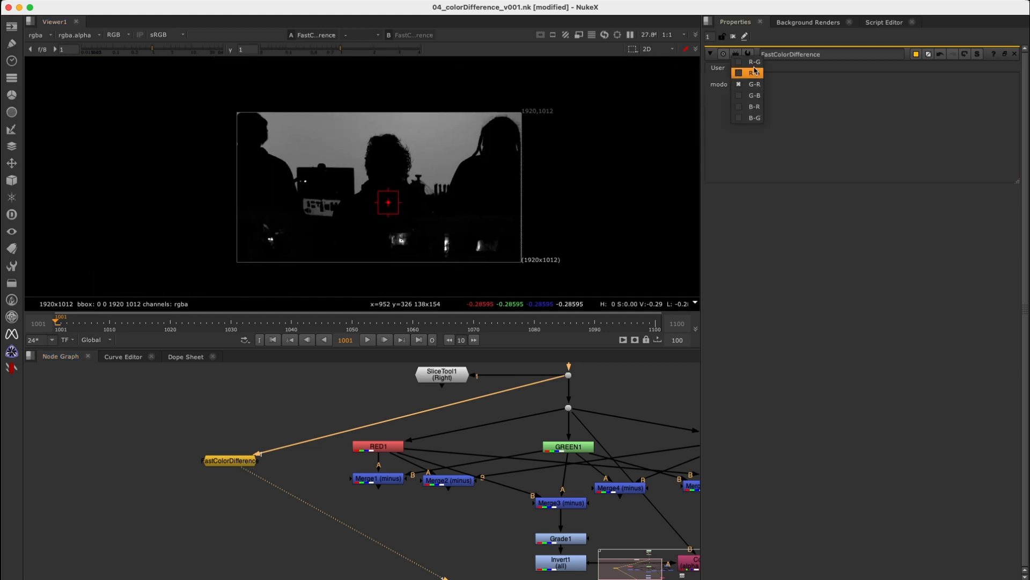
{"action": "left_click", "coordinate": [747, 70]}
{"action": "scroll", "coordinate": [753, 87], "scroll_direction": "down", "scroll_amount": 4}
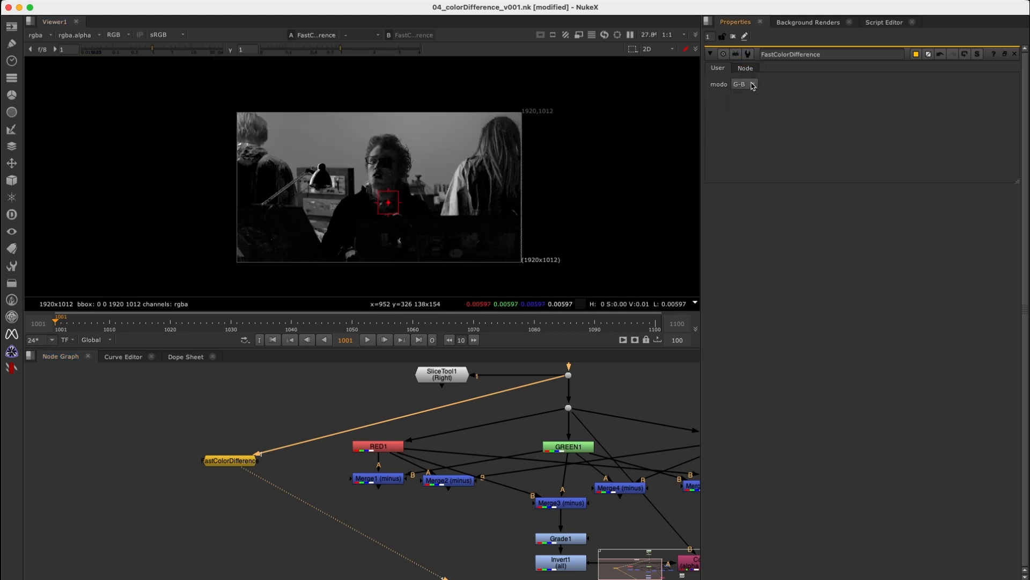
{"action": "scroll", "coordinate": [753, 86], "scroll_direction": "down", "scroll_amount": 4}
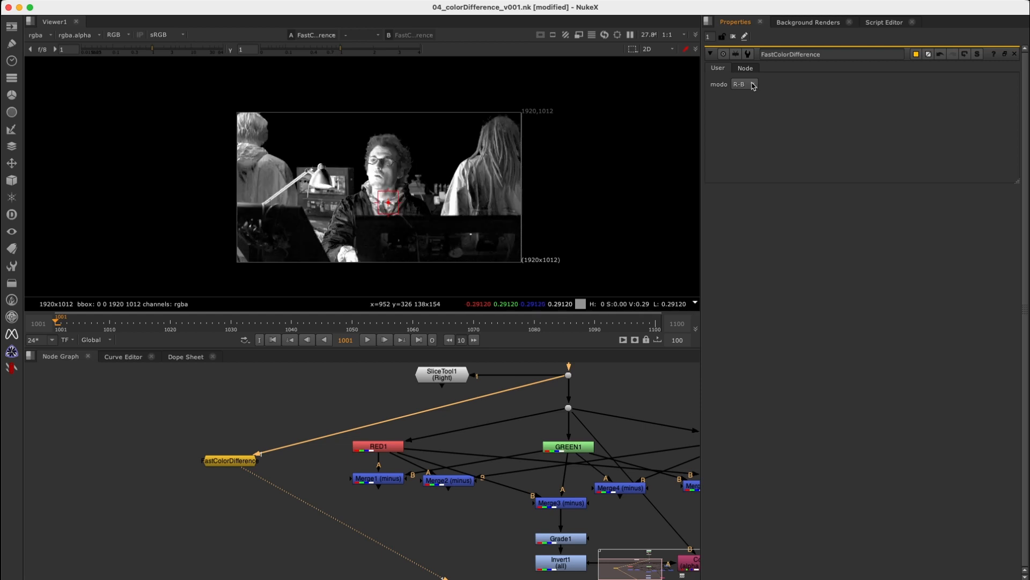
Set FastColorDifference's modo to G-R and review the layout of the whole node tree
{"action": "scroll", "coordinate": [752, 88], "scroll_direction": "up", "scroll_amount": 3}
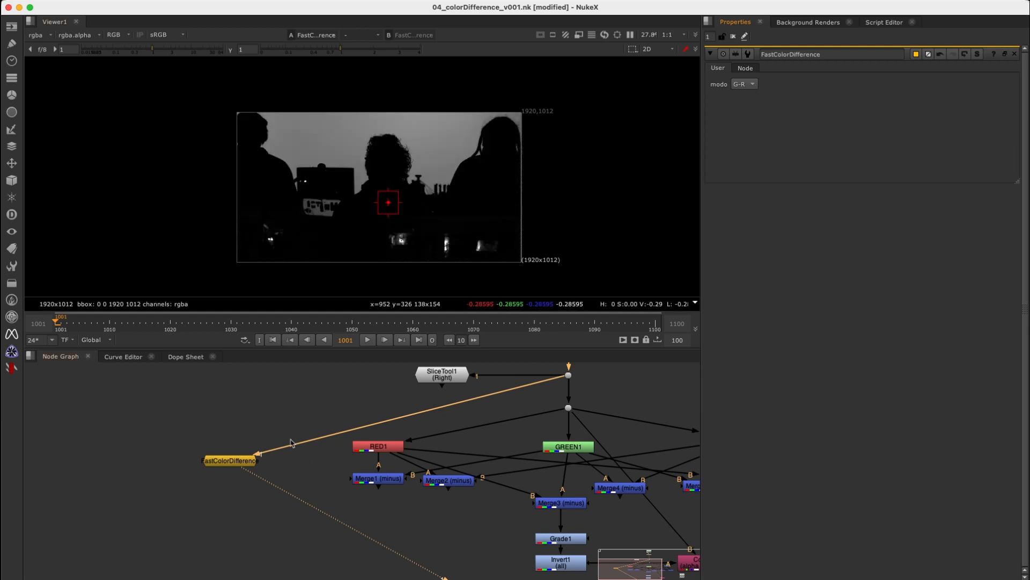
{"action": "scroll", "coordinate": [298, 454], "scroll_direction": "down", "scroll_amount": 5}
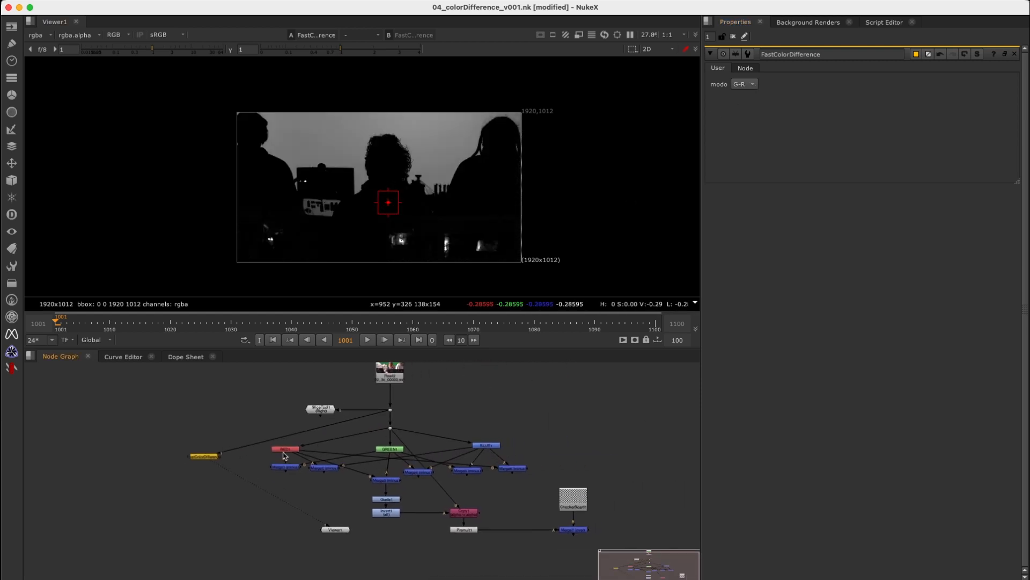
{"action": "scroll", "coordinate": [369, 433], "scroll_direction": "up", "scroll_amount": 2}
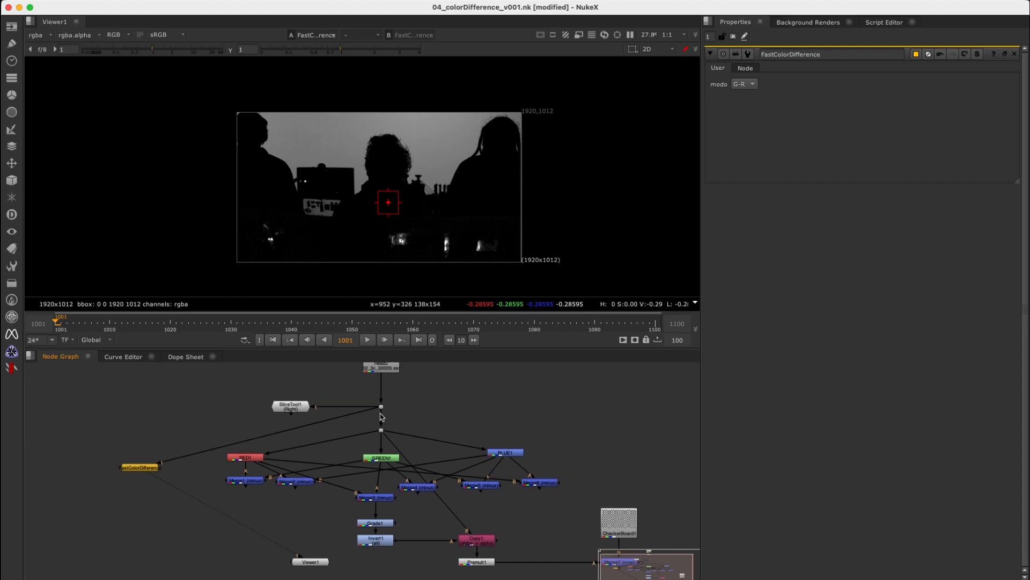
{"action": "scroll", "coordinate": [386, 421], "scroll_direction": "down", "scroll_amount": 2}
{"action": "middle_click_drag", "start_coordinate": [354, 433], "coordinate": [347, 438]}
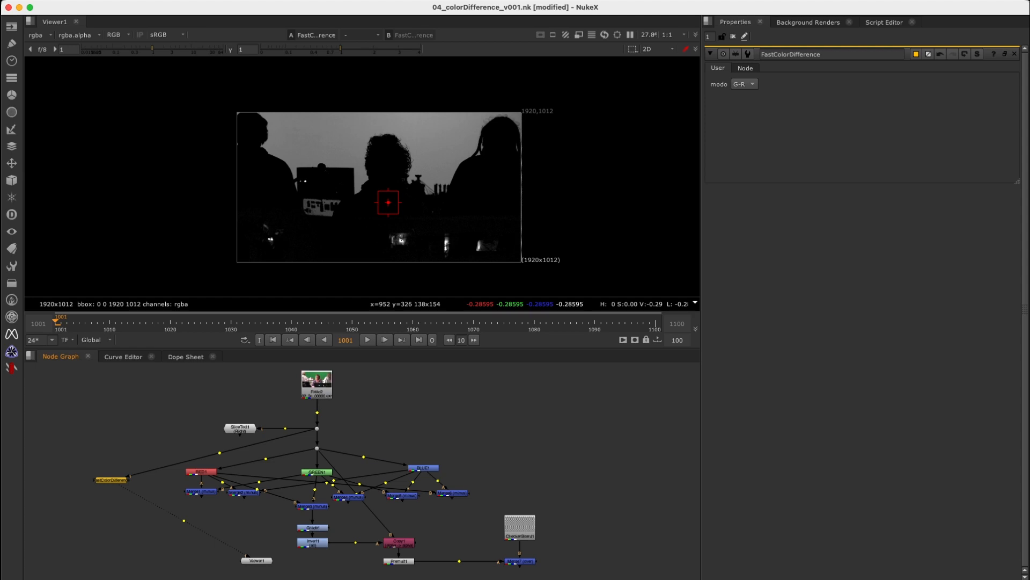
Bring the colorful still-life photo in as a Read node, place it in empty space beside the tree, and view it
{"action": "key", "text": "super+Tab"}
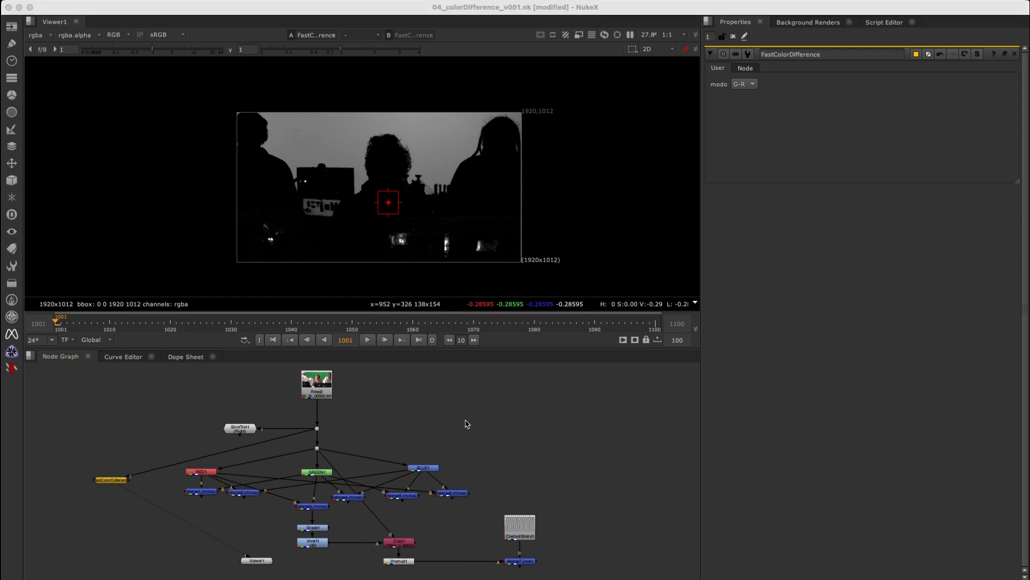
{"action": "left_click", "coordinate": [556, 419]}
{"action": "scroll", "coordinate": [542, 425], "scroll_direction": "down", "scroll_amount": 5}
{"action": "middle_click_drag", "start_coordinate": [542, 436], "coordinate": [470, 422]}
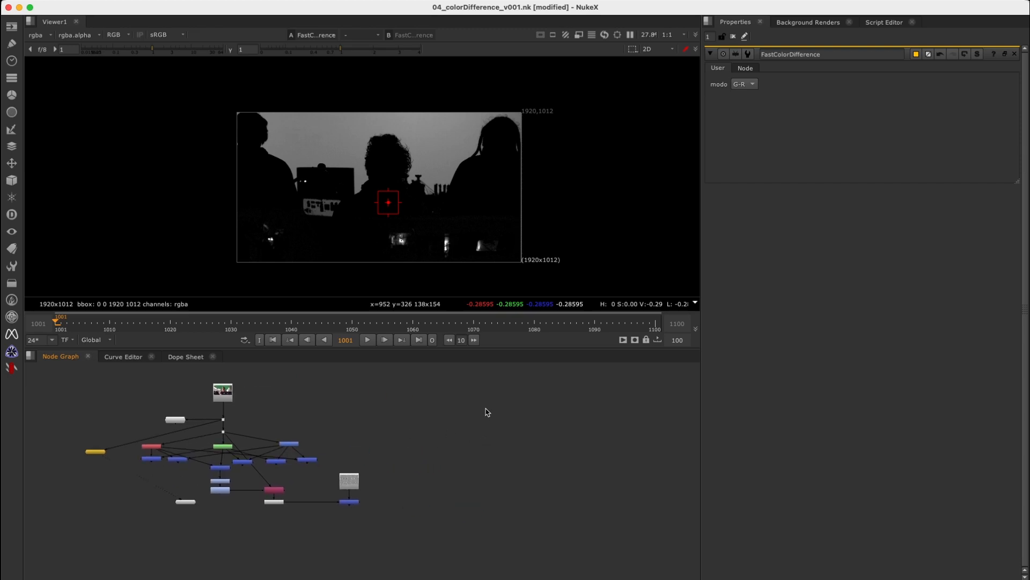
{"action": "key", "text": "super+v"}
{"action": "left_click_drag", "start_coordinate": [438, 428], "coordinate": [539, 383]}
{"action": "key", "text": "1"}
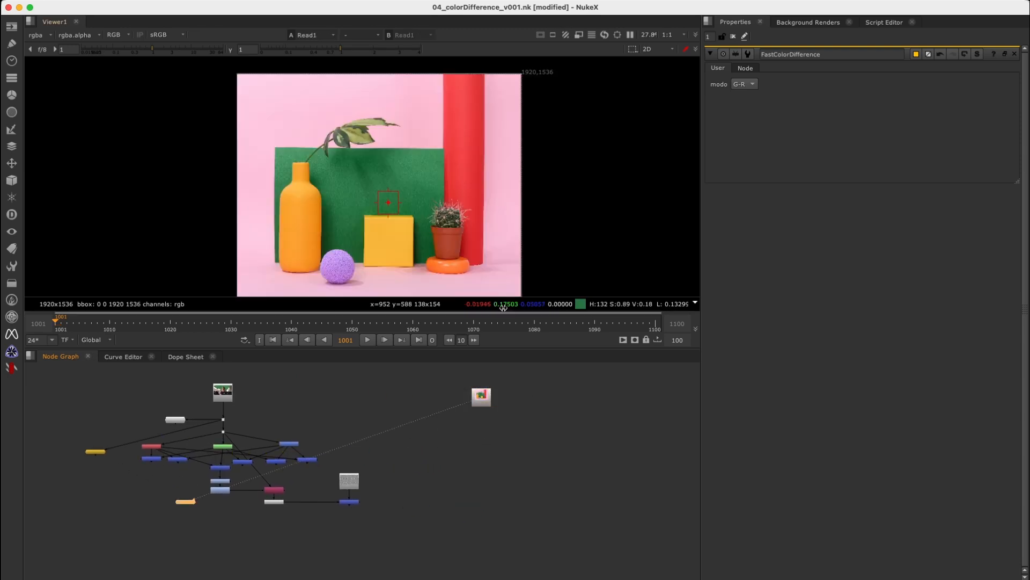
Duplicate the original tree's channel shuffles and minus merges, together with their dot, into the space below the new Read node
{"action": "scroll", "coordinate": [423, 229], "scroll_direction": "up", "scroll_amount": 2}
{"action": "middle_click_drag", "start_coordinate": [263, 443], "coordinate": [350, 429]}
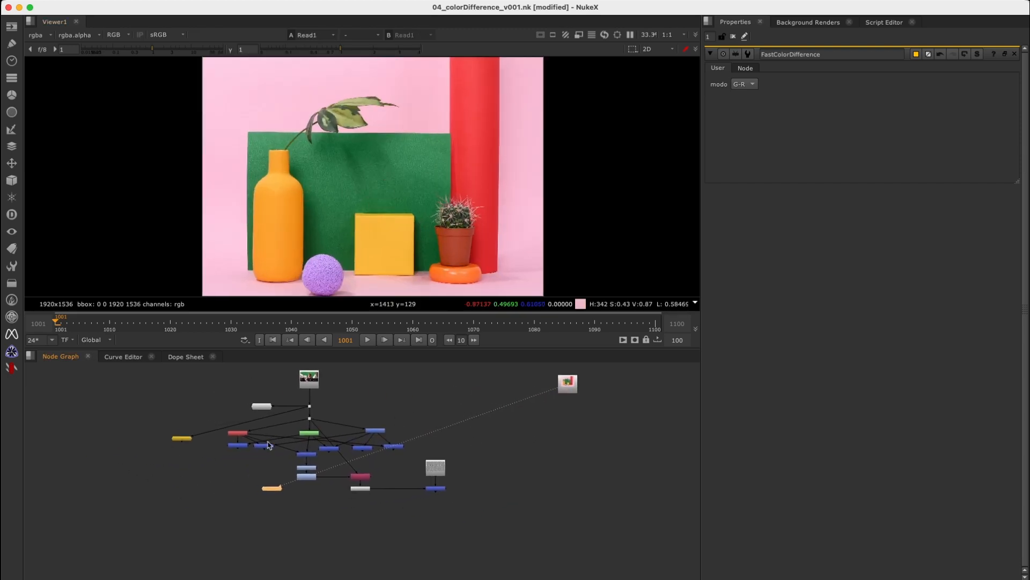
{"action": "left_click_drag", "start_coordinate": [210, 411], "coordinate": [416, 464]}
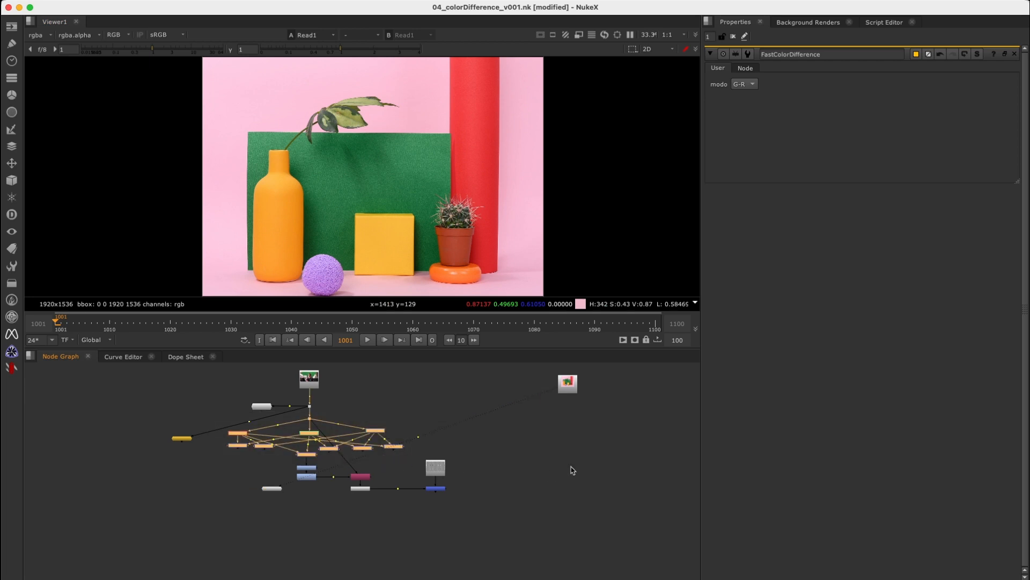
{"action": "left_click_drag", "start_coordinate": [143, 423], "coordinate": [231, 455]}
{"action": "left_click_drag", "start_coordinate": [206, 416], "coordinate": [416, 465]}
{"action": "key", "text": "ctrl+c"}
{"action": "key", "text": "ctrl+v"}
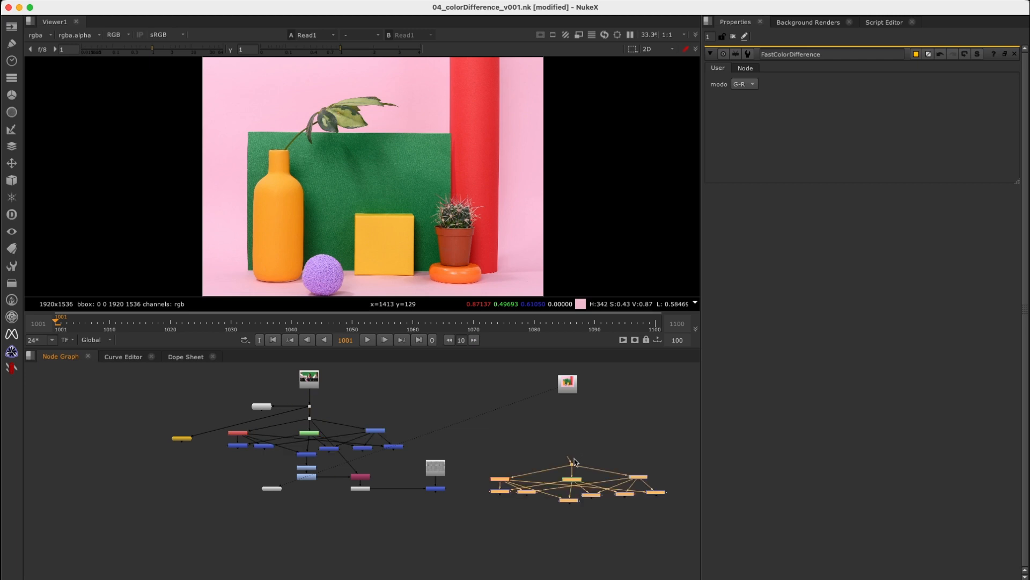
Connect the duplicated dot to Read1 and arrange the copied nodes neatly beneath the photo
{"action": "left_click_drag", "start_coordinate": [568, 459], "coordinate": [597, 383]}
{"action": "left_click_drag", "start_coordinate": [476, 439], "coordinate": [708, 526]}
{"action": "left_click_drag", "start_coordinate": [628, 477], "coordinate": [654, 433]}
{"action": "left_click", "coordinate": [654, 396]}
{"action": "scroll", "coordinate": [607, 416], "scroll_direction": "up", "scroll_amount": 3}
{"action": "middle_click_drag", "start_coordinate": [606, 416], "coordinate": [492, 455]}
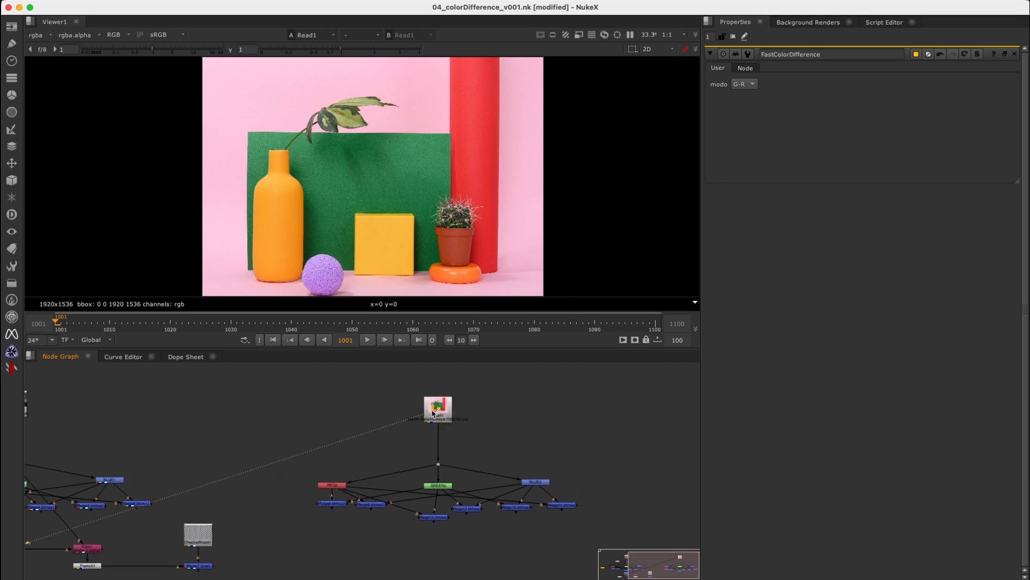
{"action": "left_click_drag", "start_coordinate": [438, 408], "coordinate": [438, 429]}
{"action": "scroll", "coordinate": [422, 206], "scroll_direction": "up", "scroll_amount": 2}
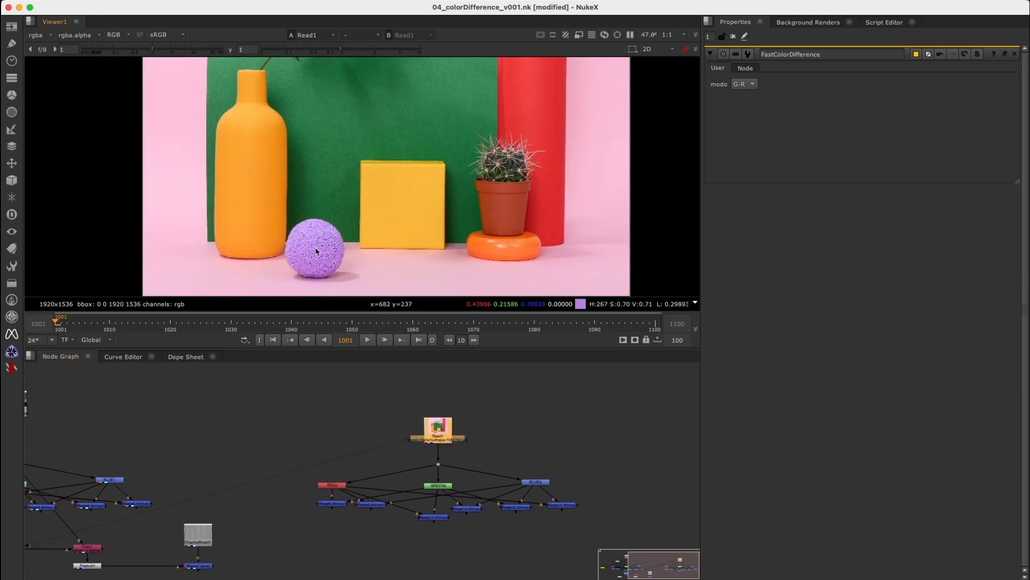
View the duplicated minus merges in turn, through Merge10 (blue minus green) and Merge11 (blue minus red), to examine their mattes
{"action": "left_click_drag", "start_coordinate": [296, 492], "coordinate": [408, 493]}
{"action": "key", "text": "1"}
{"action": "key", "text": "1"}
{"action": "left_click_drag", "start_coordinate": [409, 540], "coordinate": [542, 502]}
{"action": "key", "text": "1"}
{"action": "key", "text": "1"}
{"action": "key", "text": "1"}
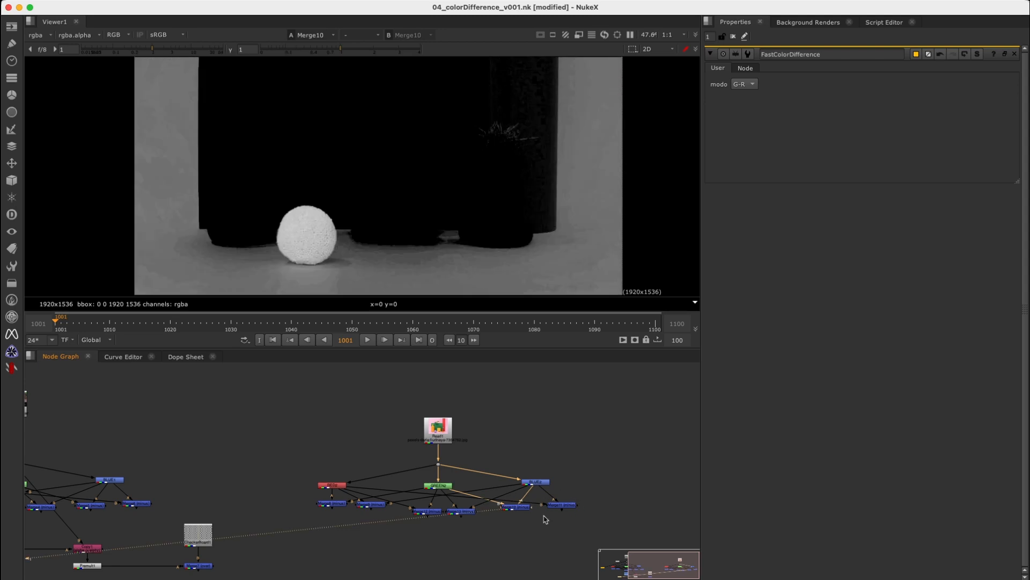
{"action": "scroll", "coordinate": [529, 518], "scroll_direction": "up", "scroll_amount": 5}
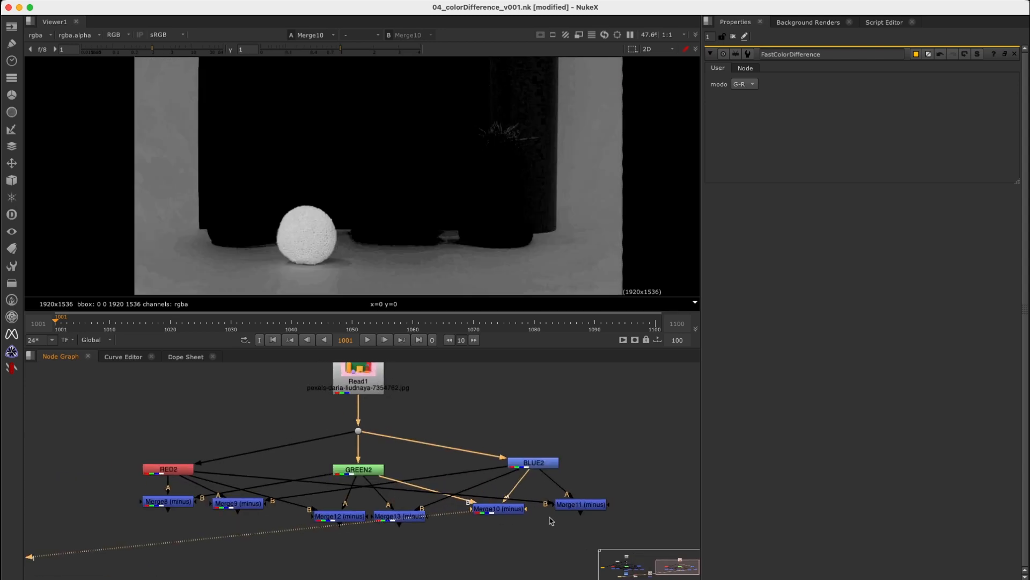
{"action": "left_click_drag", "start_coordinate": [523, 548], "coordinate": [608, 489]}
{"action": "key", "text": "1"}
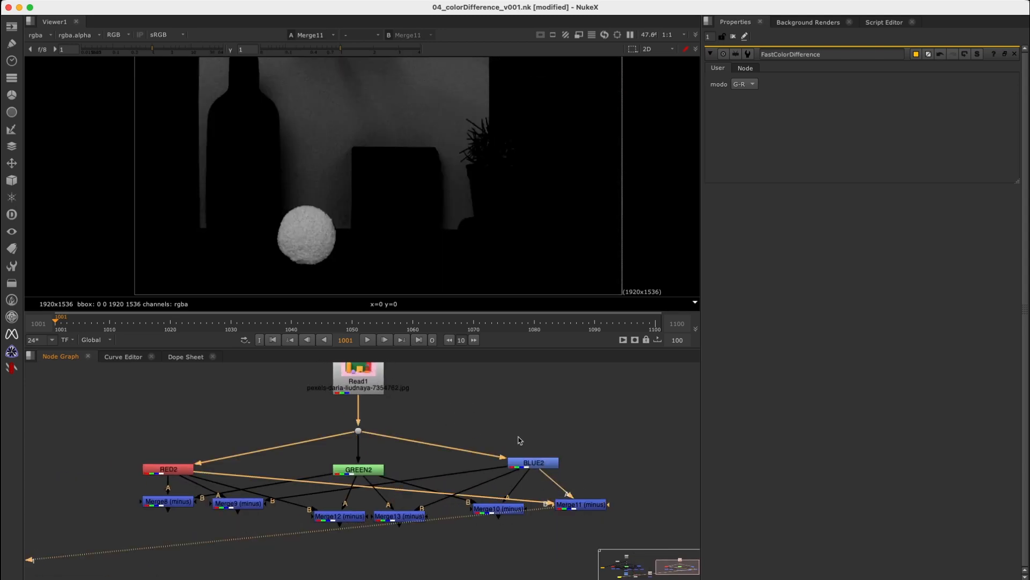
{"action": "scroll", "coordinate": [520, 430], "scroll_direction": "down", "scroll_amount": 4}
{"action": "scroll", "coordinate": [516, 464], "scroll_direction": "up", "scroll_amount": 2}
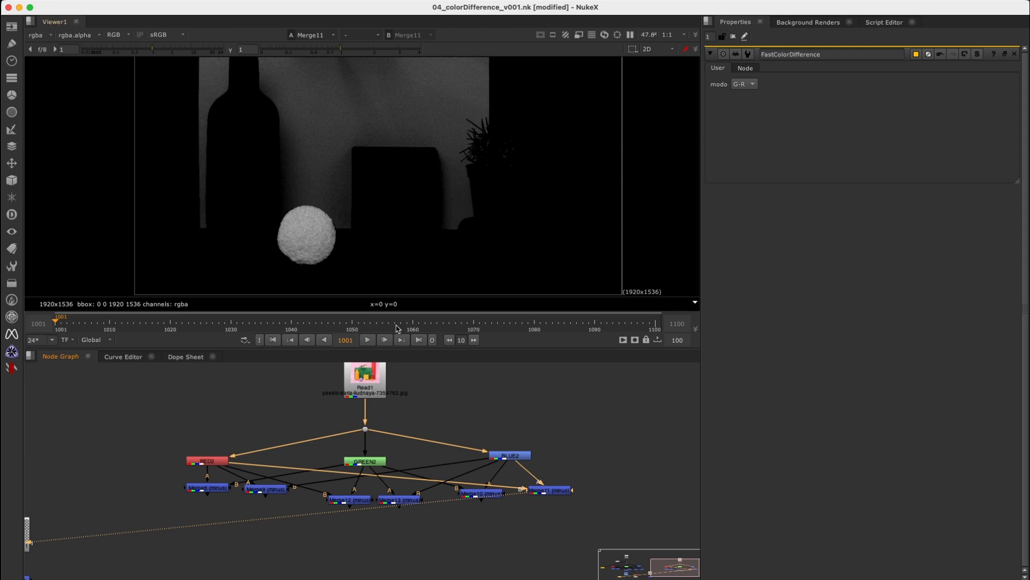
Level Merge11 with Merge10 and tidy the position of the BLUE2 branch
{"action": "left_click", "coordinate": [544, 521]}
{"action": "left_click_drag", "start_coordinate": [548, 493], "coordinate": [549, 498]}
{"action": "left_click", "coordinate": [488, 496]}
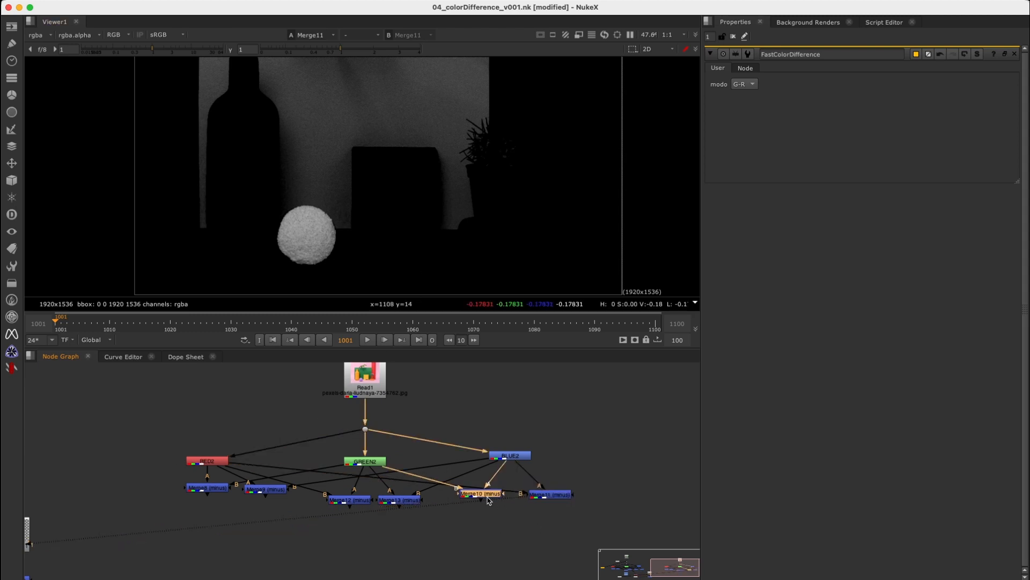
{"action": "left_click", "coordinate": [556, 494]}
{"action": "scroll", "coordinate": [523, 502], "scroll_direction": "up", "scroll_amount": 1}
{"action": "scroll", "coordinate": [525, 502], "scroll_direction": "down", "scroll_amount": 2}
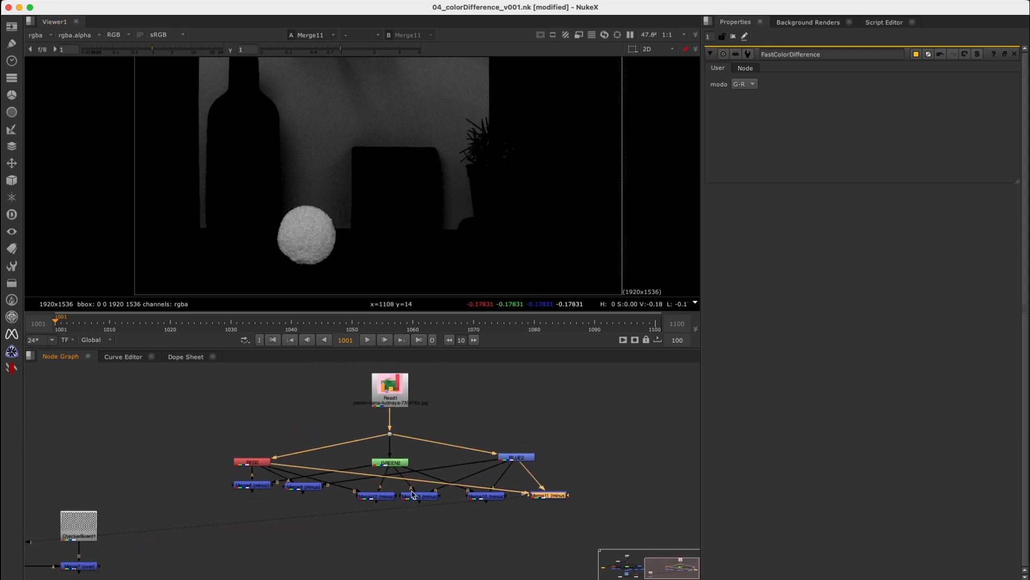
{"action": "left_click_drag", "start_coordinate": [195, 449], "coordinate": [644, 527]}
{"action": "left_click_drag", "start_coordinate": [521, 460], "coordinate": [537, 468]}
{"action": "left_click", "coordinate": [522, 465]}
{"action": "scroll", "coordinate": [531, 519], "scroll_direction": "up", "scroll_amount": 1}
Combine Merge10 and Merge11 with a Screen merge and place it below and between them
{"action": "left_click_drag", "start_coordinate": [626, 481], "coordinate": [528, 521]}
{"action": "left_click_drag", "start_coordinate": [440, 531], "coordinate": [520, 484]}
{"action": "key", "text": "1"}
{"action": "left_click_drag", "start_coordinate": [621, 477], "coordinate": [452, 538]}
{"action": "key", "text": "Tab"}
{"action": "type", "text": "screl"}
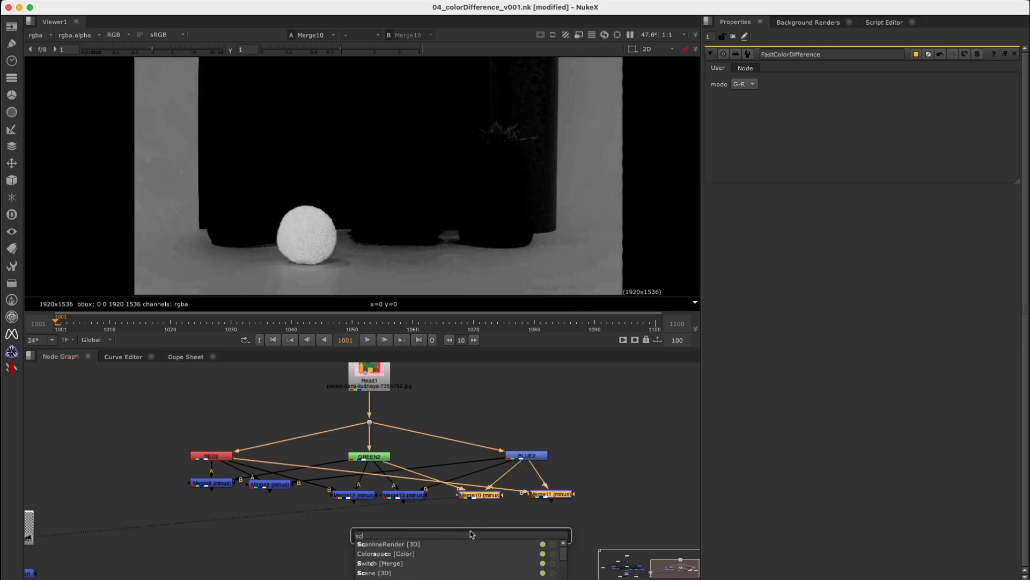
{"action": "left_click", "coordinate": [379, 563]}
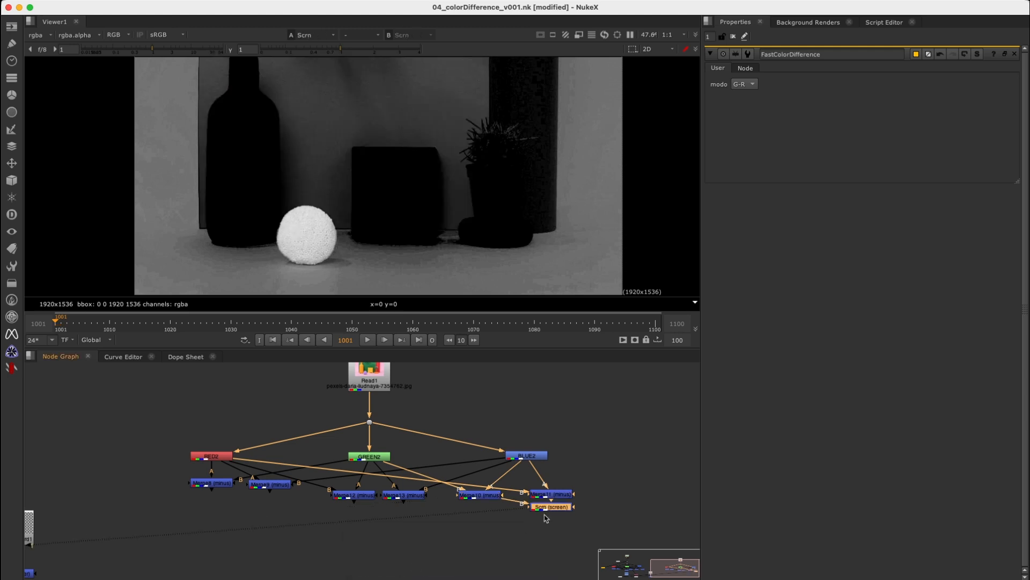
{"action": "mouse_move", "coordinate": [522, 532]}
{"action": "left_mouse_down"}
{"action": "mouse_move", "coordinate": [529, 527]}
{"action": "mouse_move", "coordinate": [452, 551]}
{"action": "left_mouse_up"}
{"action": "left_click", "coordinate": [441, 537]}
View Merge10, Merge11 and the Screen merge in turn to compare the mattes of the purple ball
{"action": "left_click", "coordinate": [483, 495]}
{"action": "key", "text": "1"}
{"action": "left_click", "coordinate": [556, 494]}
{"action": "key", "text": "1"}
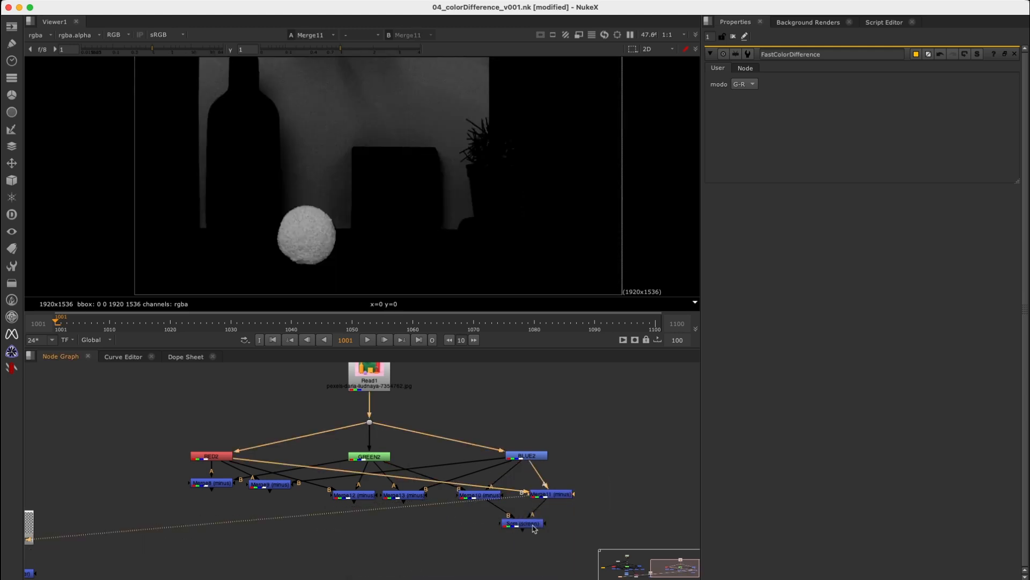
{"action": "left_click", "coordinate": [523, 523]}
{"action": "key", "text": "1"}
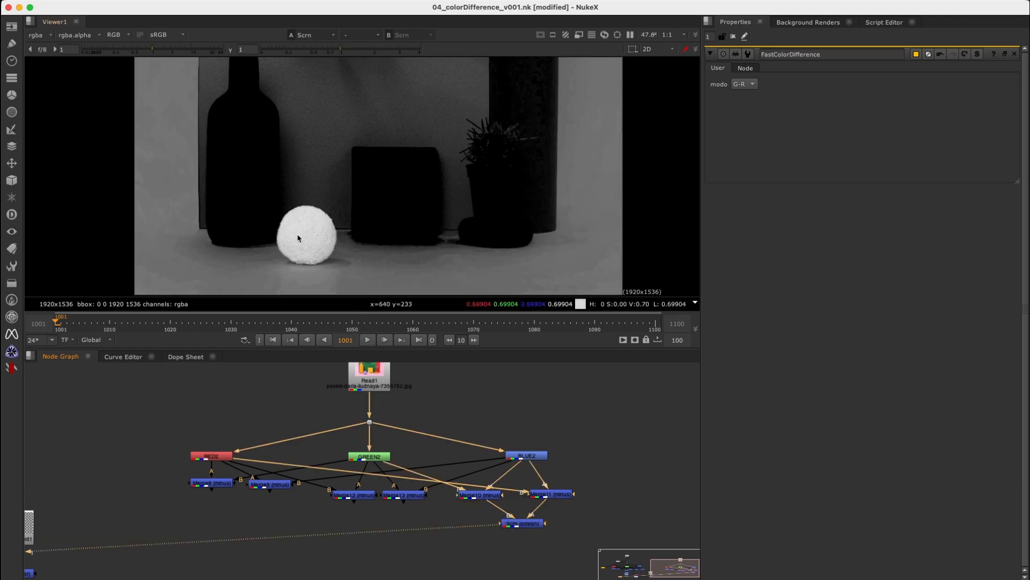
Compare Merge10, Merge11 and the Screen merge close up around the ball's edge
{"action": "left_click", "coordinate": [488, 495]}
{"action": "key", "text": "1"}
{"action": "left_click_drag", "start_coordinate": [611, 474], "coordinate": [511, 516]}
{"action": "key", "text": "1"}
{"action": "scroll", "coordinate": [317, 225], "scroll_direction": "up", "scroll_amount": 5}
{"action": "left_click_drag", "start_coordinate": [442, 525], "coordinate": [534, 495]}
{"action": "key", "text": "1"}
{"action": "key", "text": "1"}
{"action": "left_click_drag", "start_coordinate": [601, 511], "coordinate": [496, 531]}
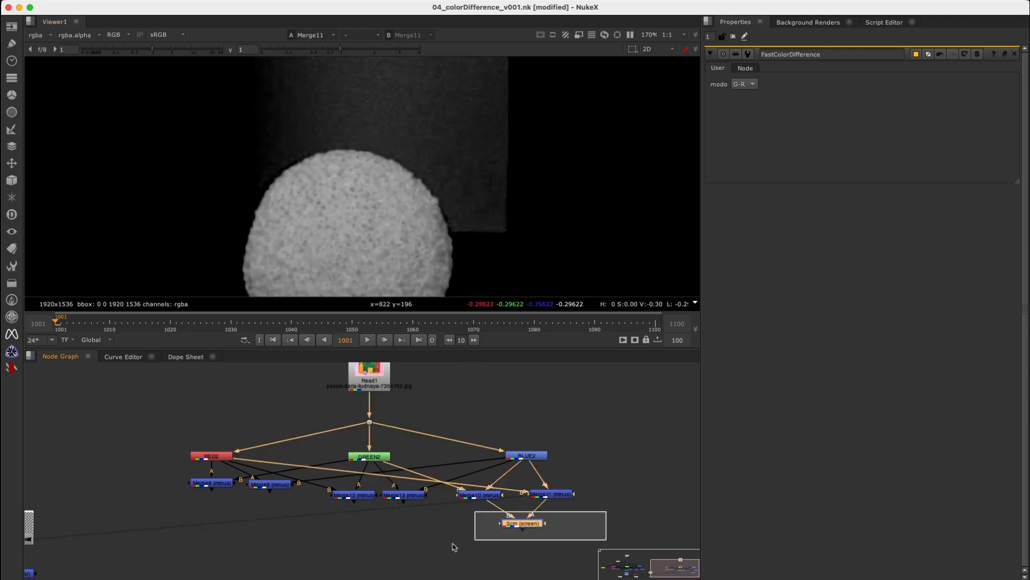
{"action": "key", "text": "1"}
{"action": "scroll", "coordinate": [501, 215], "scroll_direction": "down", "scroll_amount": 4}
{"action": "scroll", "coordinate": [521, 447], "scroll_direction": "down", "scroll_amount": 2}
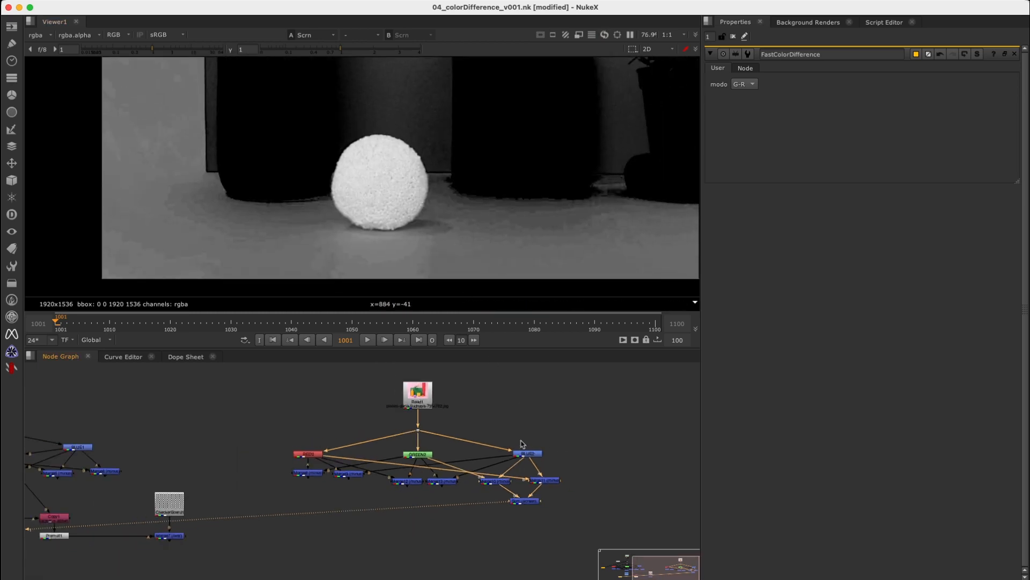
View Merge13 and Merge12 to compare the two green-based differences on the still life
{"action": "middle_click_drag", "start_coordinate": [546, 436], "coordinate": [510, 455]}
{"action": "scroll", "coordinate": [430, 255], "scroll_direction": "down", "scroll_amount": 3}
{"action": "left_click_drag", "start_coordinate": [381, 544], "coordinate": [433, 494]}
{"action": "key", "text": "1"}
{"action": "left_click_drag", "start_coordinate": [343, 545], "coordinate": [404, 487]}
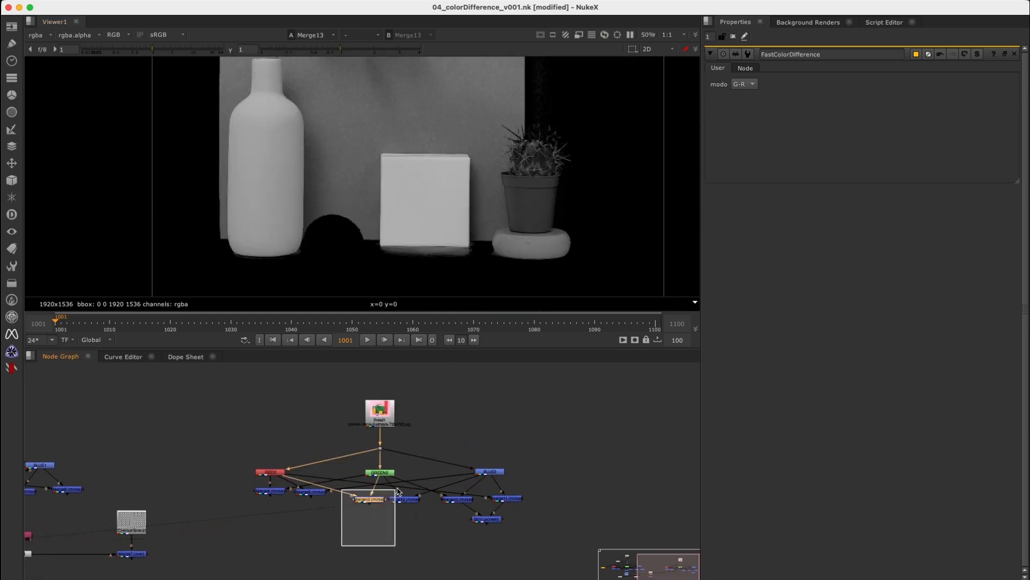
{"action": "key", "text": "1"}
{"action": "scroll", "coordinate": [423, 246], "scroll_direction": "down", "scroll_amount": 2}
{"action": "scroll", "coordinate": [423, 247], "scroll_direction": "up", "scroll_amount": 2}
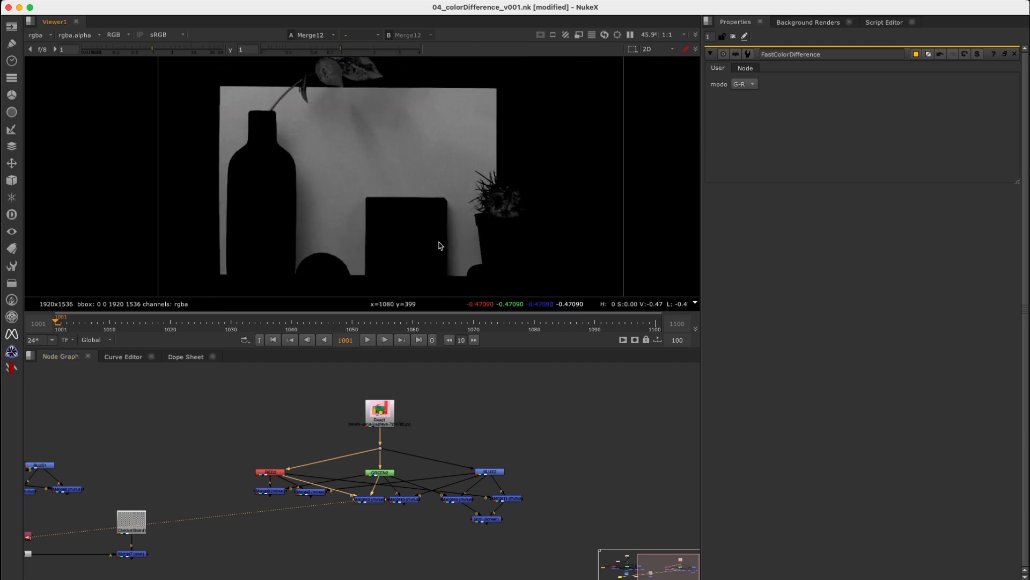
Add a Grade under Merge12, enable its white clamp and set its channels to rgba
{"action": "left_click", "coordinate": [379, 529]}
{"action": "key", "text": "g"}
{"action": "mouse_move", "coordinate": [378, 527]}
{"action": "left_mouse_down"}
{"action": "mouse_move", "coordinate": [339, 513]}
{"action": "mouse_move", "coordinate": [374, 527]}
{"action": "left_mouse_up"}
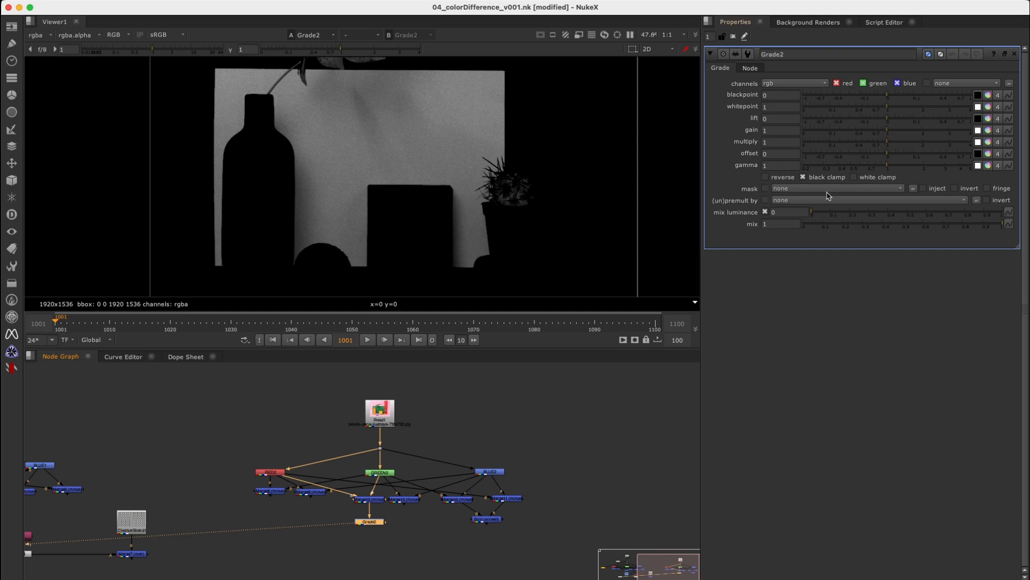
{"action": "left_click", "coordinate": [854, 177]}
{"action": "left_click", "coordinate": [795, 83]}
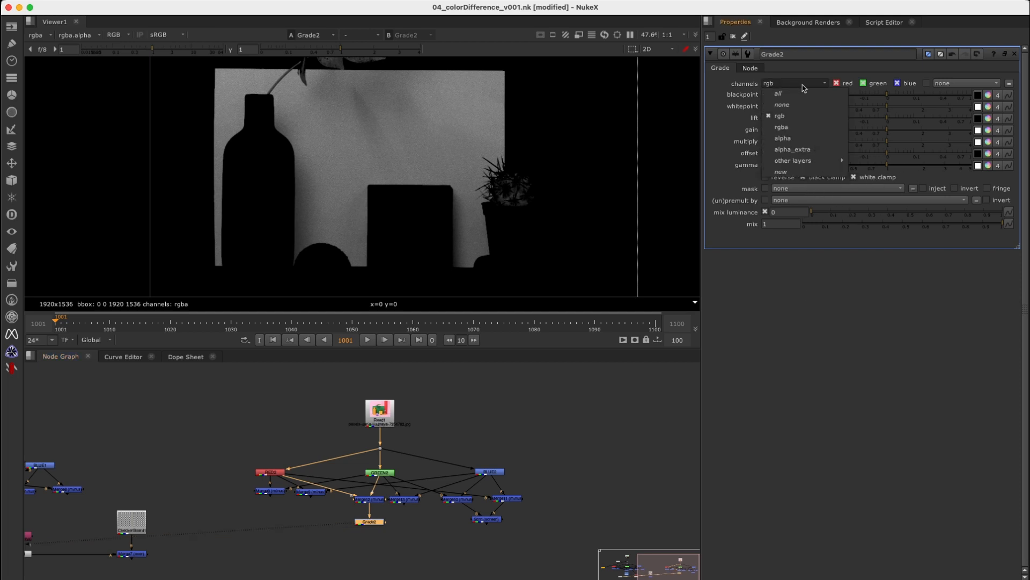
{"action": "left_click", "coordinate": [800, 121]}
Set Grade2's whitepoint to 0.023045 by sampling the dark area near the card's lower edge, and check the whole matte
{"action": "left_click", "coordinate": [979, 107]}
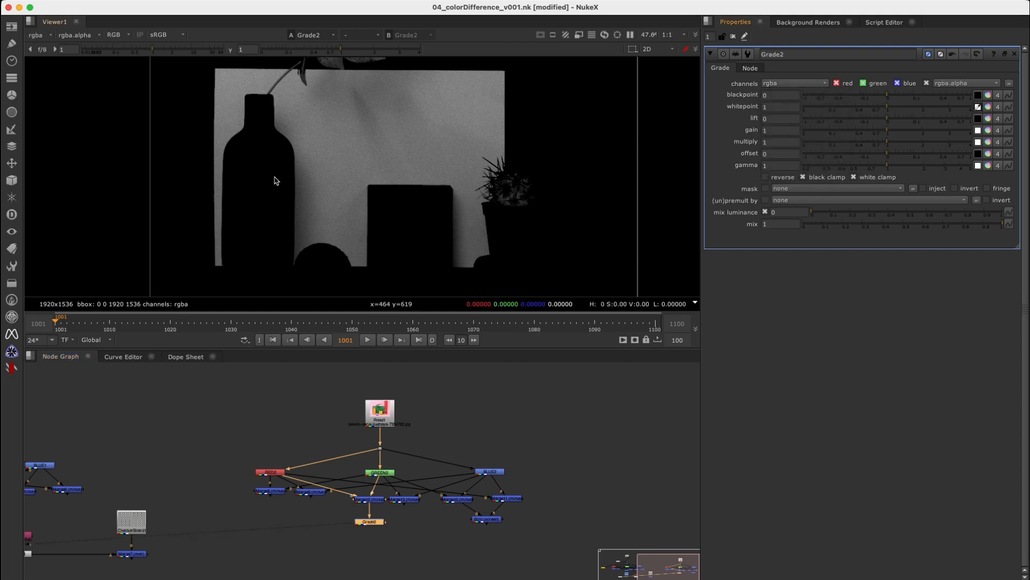
{"action": "left_click", "coordinate": [302, 240], "text": "ctrl"}
{"action": "scroll", "coordinate": [367, 226], "scroll_direction": "up", "scroll_amount": 5}
{"action": "left_click", "coordinate": [173, 235], "text": "ctrl+alt"}
{"action": "mouse_move", "coordinate": [165, 270]}
{"action": "left_mouse_down", "text": "ctrl+alt+shift"}
{"action": "mouse_move", "coordinate": [172, 276]}
{"action": "mouse_move", "coordinate": [172, 261]}
{"action": "left_mouse_up", "text": "ctrl+alt+shift"}
{"action": "right_click", "coordinate": [166, 213], "text": "super"}
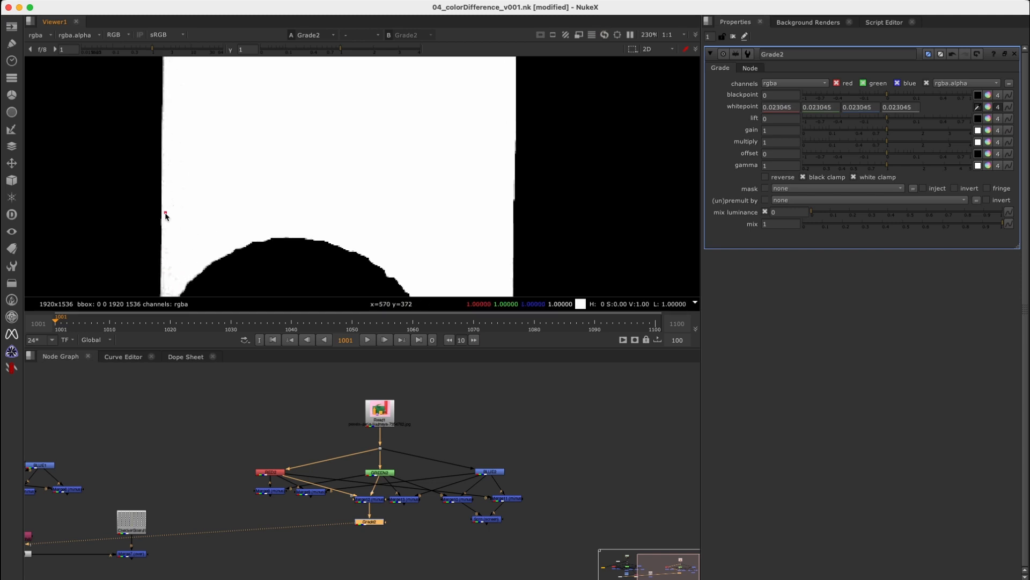
{"action": "scroll", "coordinate": [387, 190], "scroll_direction": "down", "scroll_amount": 1}
{"action": "scroll", "coordinate": [386, 190], "scroll_direction": "down", "scroll_amount": 5}
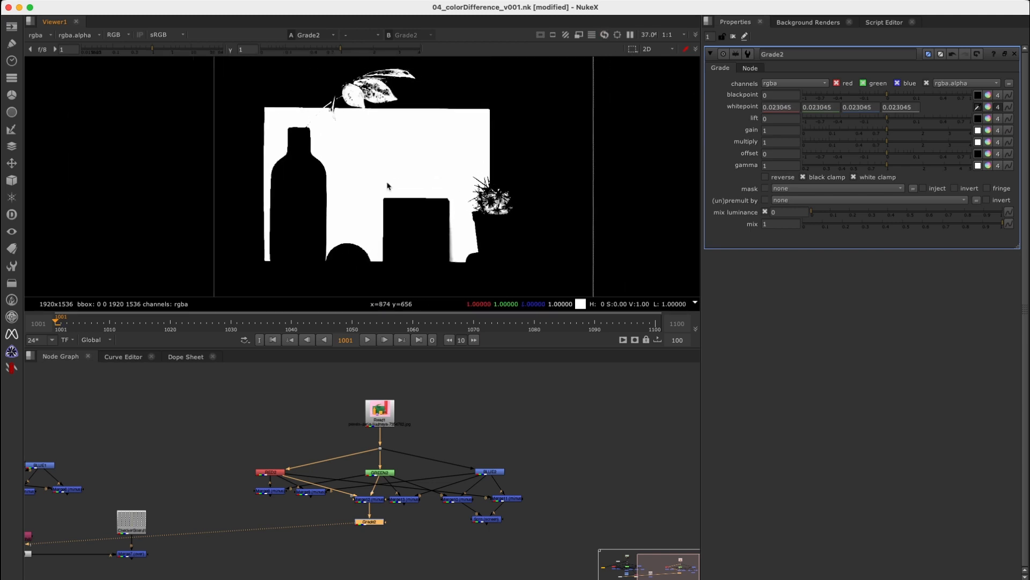
Adjust Grade2's position under Merge12 and view the Screen merge across the whole frame
{"action": "left_click", "coordinate": [381, 540]}
{"action": "left_click_drag", "start_coordinate": [376, 524], "coordinate": [372, 521]}
{"action": "left_click", "coordinate": [491, 520]}
{"action": "key", "text": "1"}
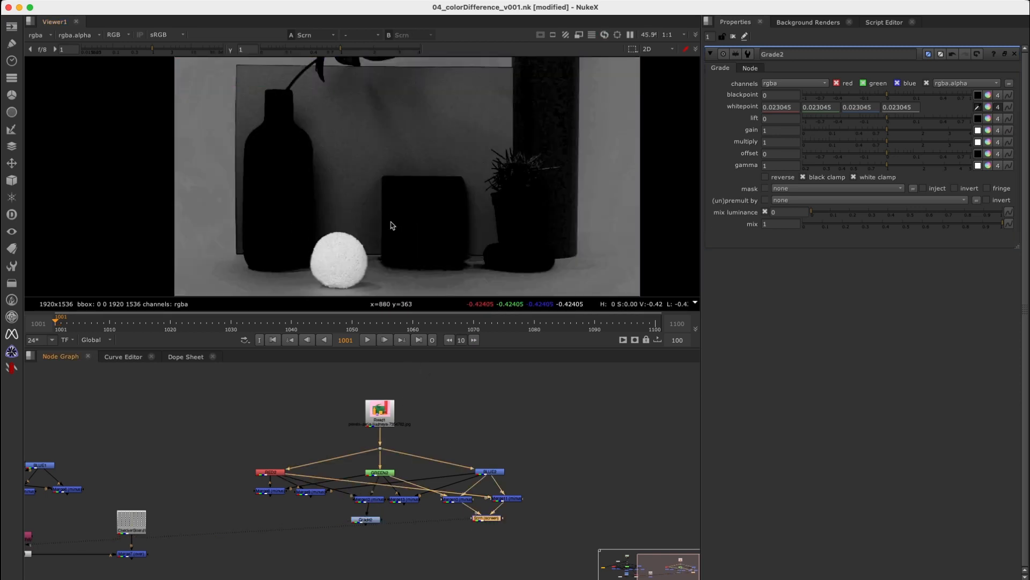
{"action": "scroll", "coordinate": [459, 270], "scroll_direction": "down", "scroll_amount": 2}
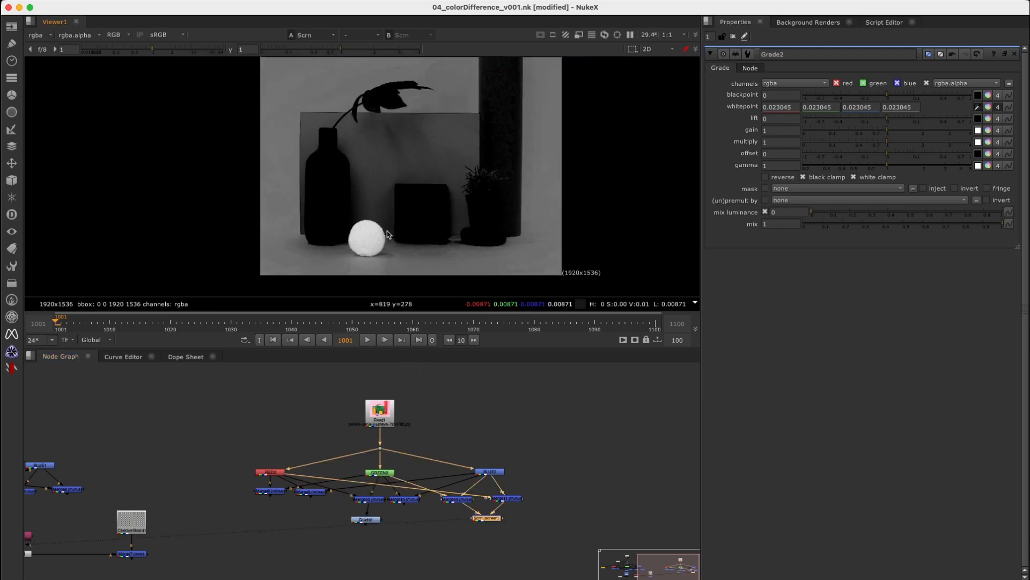
Turn off whitepoint sampling, compare Merge10, Merge11 and the Screen merge, and sample areas of the card and background
{"action": "left_click", "coordinate": [977, 108]}
{"action": "left_click_drag", "start_coordinate": [482, 490], "coordinate": [438, 512]}
{"action": "key", "text": "1"}
{"action": "left_click_drag", "start_coordinate": [542, 485], "coordinate": [460, 537]}
{"action": "key", "text": "1"}
{"action": "key", "text": "1"}
{"action": "left_click_drag", "start_coordinate": [373, 141], "coordinate": [434, 174], "text": "ctrl+shift"}
{"action": "left_click_drag", "start_coordinate": [266, 88], "coordinate": [304, 160], "text": "ctrl+shift"}
Align Grade2 directly beneath Merge12 and view its graded matte
{"action": "left_click_drag", "start_coordinate": [372, 522], "coordinate": [376, 518]}
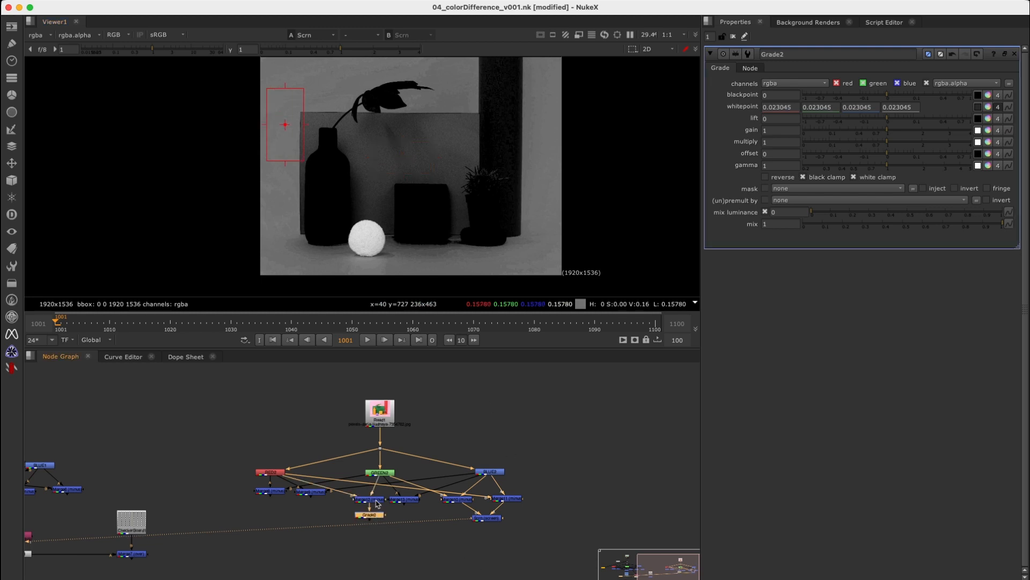
{"action": "key", "text": "1"}
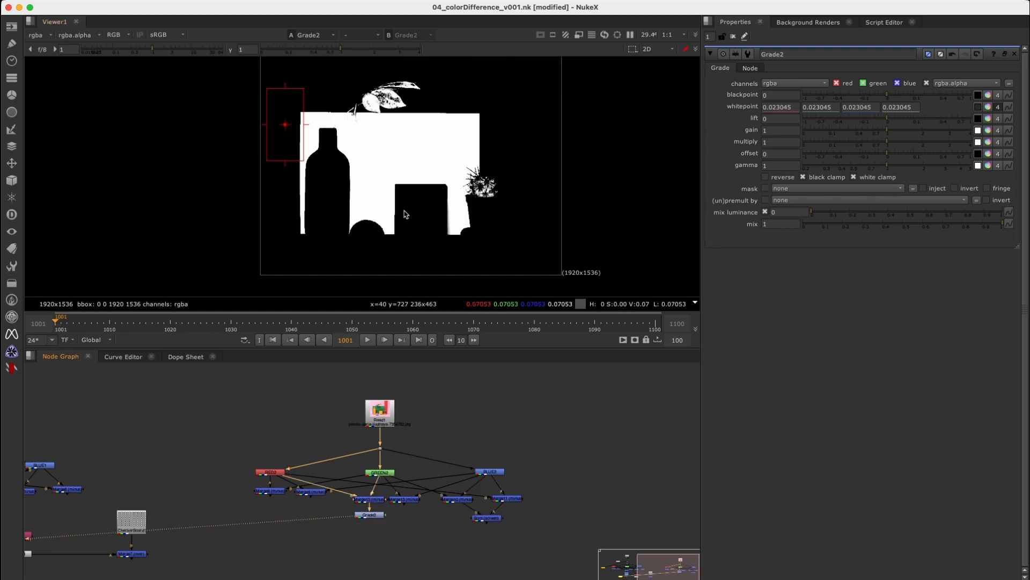
Add an Invert node beneath Grade2 and view the inverted matte
{"action": "key", "text": "1"}
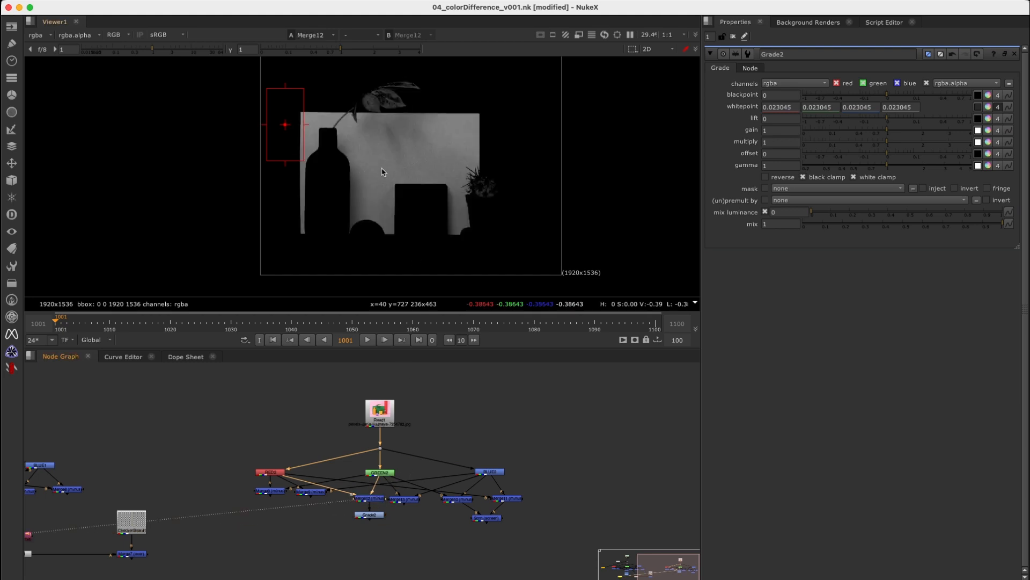
{"action": "left_click", "coordinate": [369, 515]}
{"action": "key", "text": "1"}
{"action": "key", "text": "Tab"}
{"action": "type", "text": "inver"}
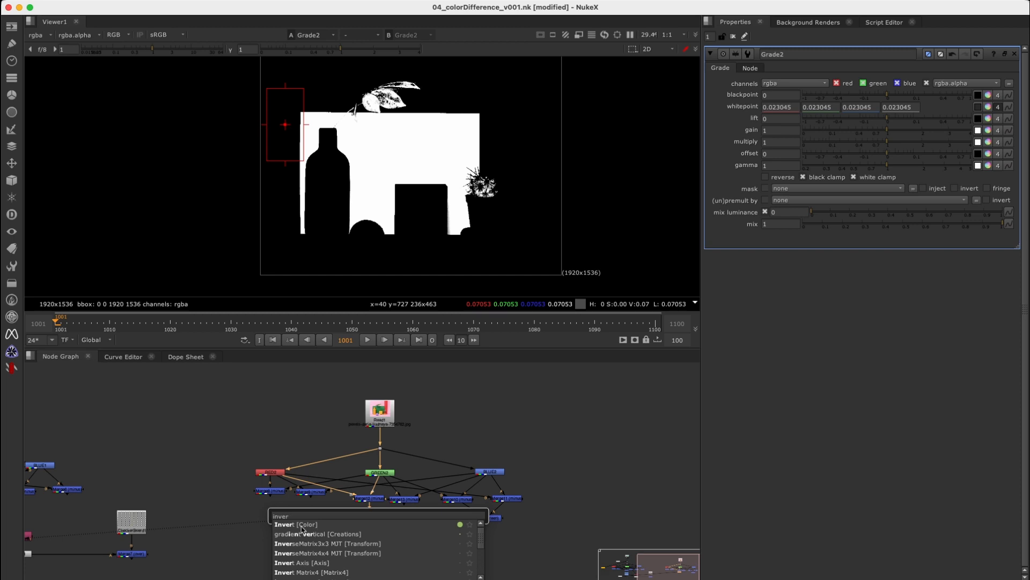
{"action": "key", "text": "Return"}
{"action": "left_click_drag", "start_coordinate": [378, 529], "coordinate": [379, 535]}
{"action": "left_click", "coordinate": [456, 371]}
{"action": "middle_click_drag", "start_coordinate": [392, 179], "coordinate": [432, 182], "text": "alt"}
{"action": "middle_click_drag", "start_coordinate": [430, 526], "coordinate": [324, 562]}
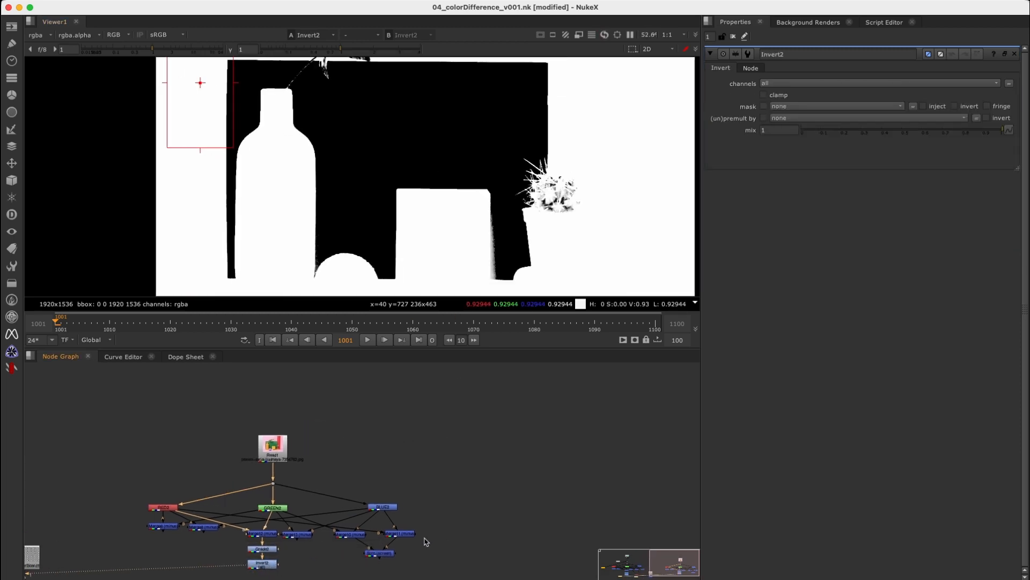
View the Screen merge and sample several areas of the card
{"action": "middle_click_drag", "start_coordinate": [415, 544], "coordinate": [499, 479]}
{"action": "left_click_drag", "start_coordinate": [436, 512], "coordinate": [507, 479]}
{"action": "key", "text": "1"}
{"action": "left_click_drag", "start_coordinate": [355, 121], "coordinate": [408, 168], "text": "shift+super"}
{"action": "left_click_drag", "start_coordinate": [326, 108], "coordinate": [348, 125], "text": "shift+super"}
{"action": "left_click_drag", "start_coordinate": [484, 108], "coordinate": [520, 136], "text": "shift+super"}
{"action": "left_click", "coordinate": [462, 489]}
{"action": "key", "text": "1"}
{"action": "left_click_drag", "start_coordinate": [365, 127], "coordinate": [397, 141], "text": "shift+super"}
Add a Merge set to multiply with Invert2 as A and the Screen merge as B, and view it
{"action": "left_click", "coordinate": [413, 516]}
{"action": "key", "text": "m"}
{"action": "left_click_drag", "start_coordinate": [403, 504], "coordinate": [346, 500]}
{"action": "left_click", "coordinate": [415, 516]}
{"action": "key", "text": "grave"}
{"action": "left_click", "coordinate": [411, 456]}
{"action": "left_click_drag", "start_coordinate": [429, 503], "coordinate": [471, 518]}
{"action": "key", "text": "1"}
Zoom in on the ball in Merge14 and sample the ball and the floor beside it
{"action": "scroll", "coordinate": [441, 229], "scroll_direction": "down", "scroll_amount": 5}
{"action": "middle_click_drag", "start_coordinate": [438, 229], "coordinate": [400, 211]}
{"action": "scroll", "coordinate": [359, 244], "scroll_direction": "up", "scroll_amount": 2}
{"action": "middle_click_drag", "start_coordinate": [343, 267], "coordinate": [355, 238]}
{"action": "scroll", "coordinate": [359, 231], "scroll_direction": "up", "scroll_amount": 4}
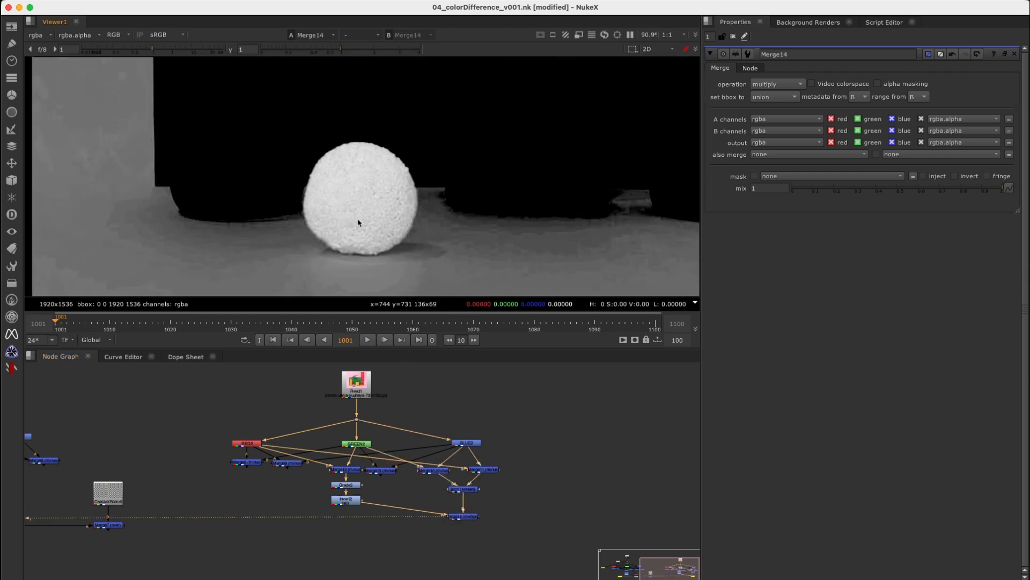
{"action": "left_click_drag", "start_coordinate": [337, 176], "coordinate": [375, 203], "text": "ctrl+shift"}
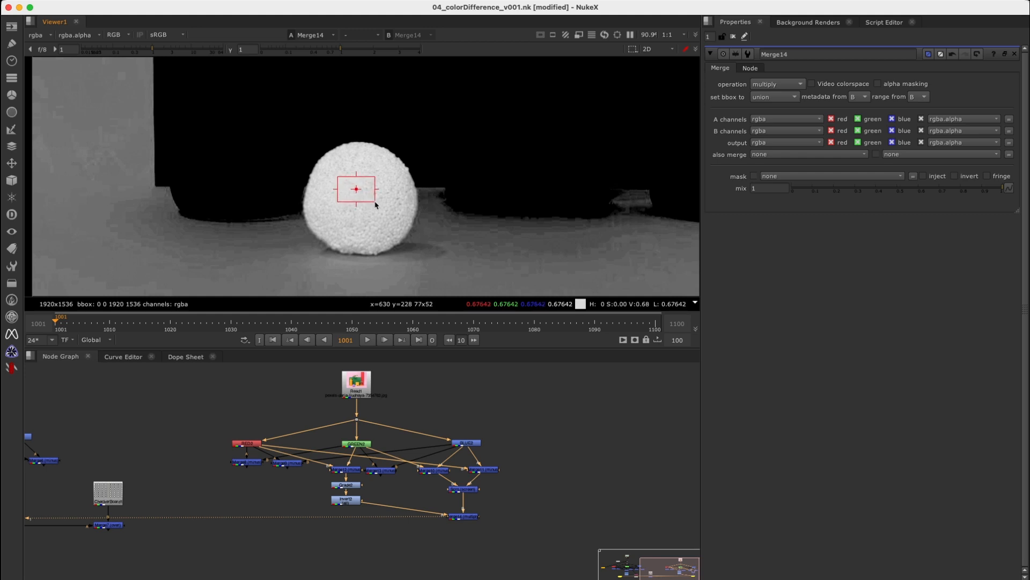
{"action": "left_click_drag", "start_coordinate": [253, 248], "coordinate": [288, 272], "text": "ctrl+shift"}
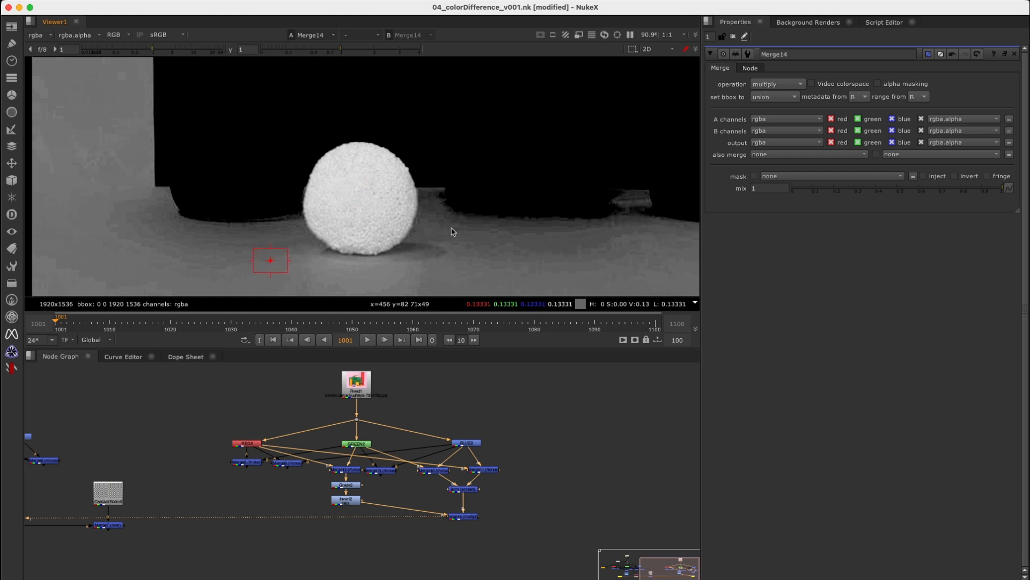
{"action": "scroll", "coordinate": [444, 238], "scroll_direction": "down", "scroll_amount": 4}
Add a SliceTool, connect it to Merge14 and view its plot
{"action": "middle_click_drag", "start_coordinate": [460, 524], "coordinate": [440, 520]}
{"action": "key", "text": "Tab"}
{"action": "type", "text": "slice"}
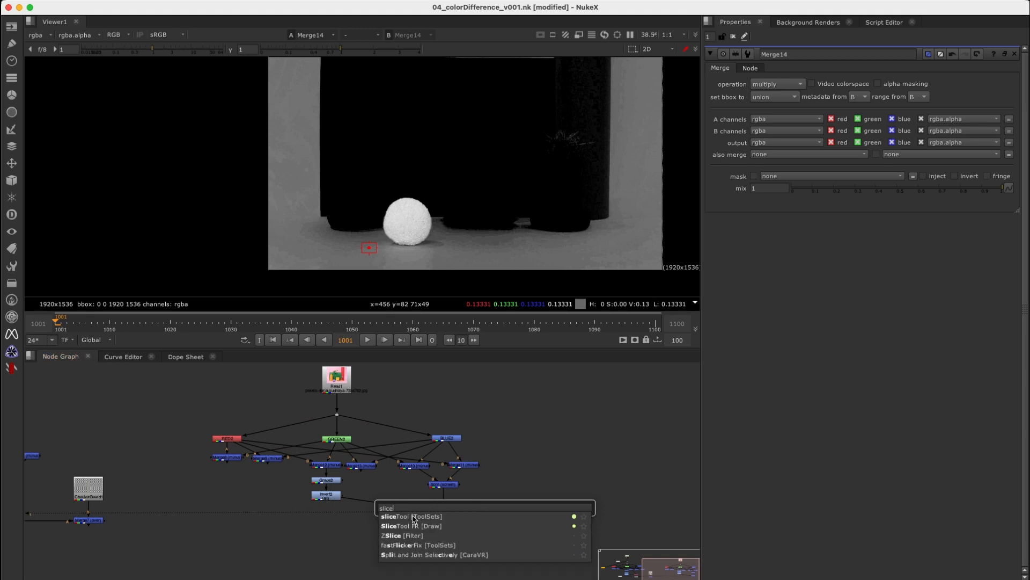
{"action": "left_click", "coordinate": [414, 516]}
{"action": "left_click_drag", "start_coordinate": [506, 497], "coordinate": [447, 513]}
{"action": "left_click_drag", "start_coordinate": [521, 508], "coordinate": [516, 510]}
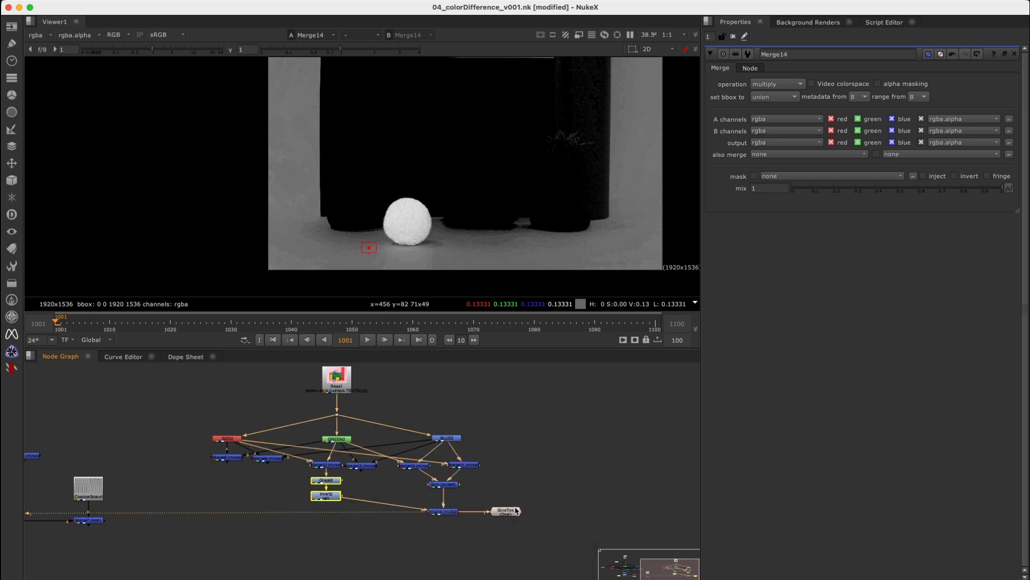
{"action": "key", "text": "1"}
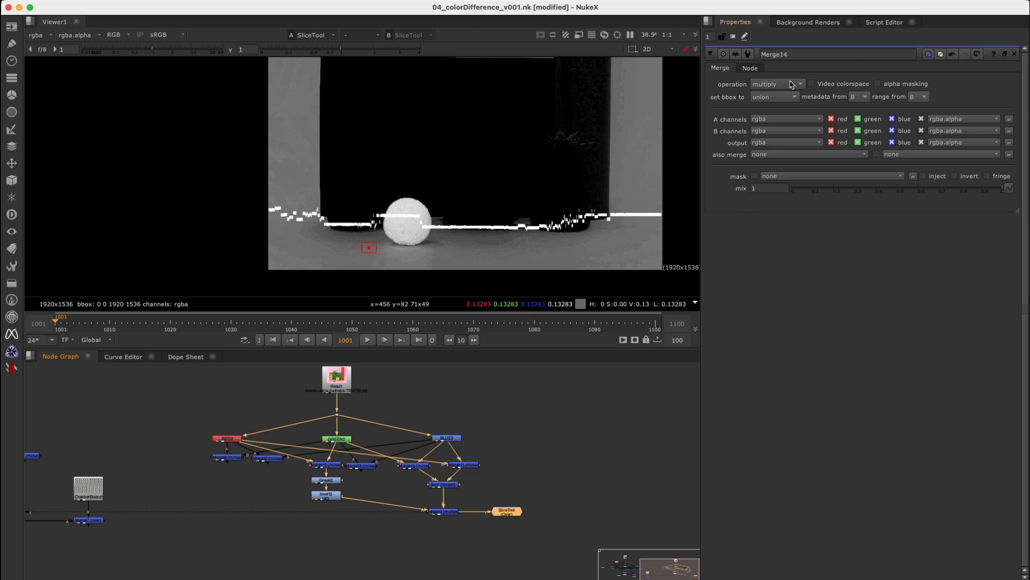
Set the SliceTool output to Right, place pos1 at 700, 180 and pos2 at 880, 175 across the ball's edge, and sample the plot
{"action": "key", "text": "Return"}
{"action": "left_click", "coordinate": [759, 84]}
{"action": "left_click", "coordinate": [754, 94]}
{"action": "middle_click_drag", "start_coordinate": [467, 212], "coordinate": [437, 251]}
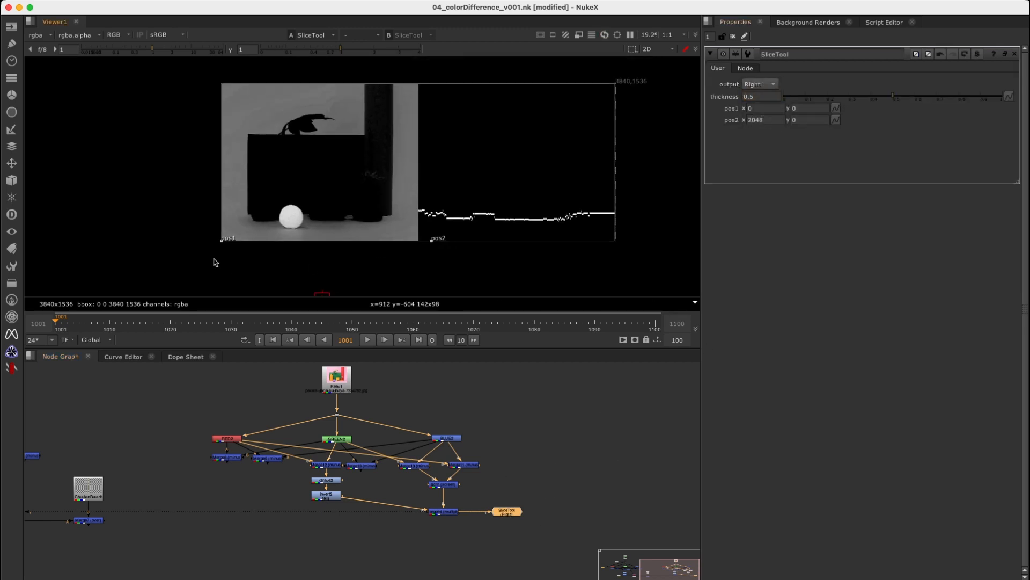
{"action": "left_click_drag", "start_coordinate": [222, 241], "coordinate": [288, 218]}
{"action": "left_click_drag", "start_coordinate": [433, 241], "coordinate": [312, 222]}
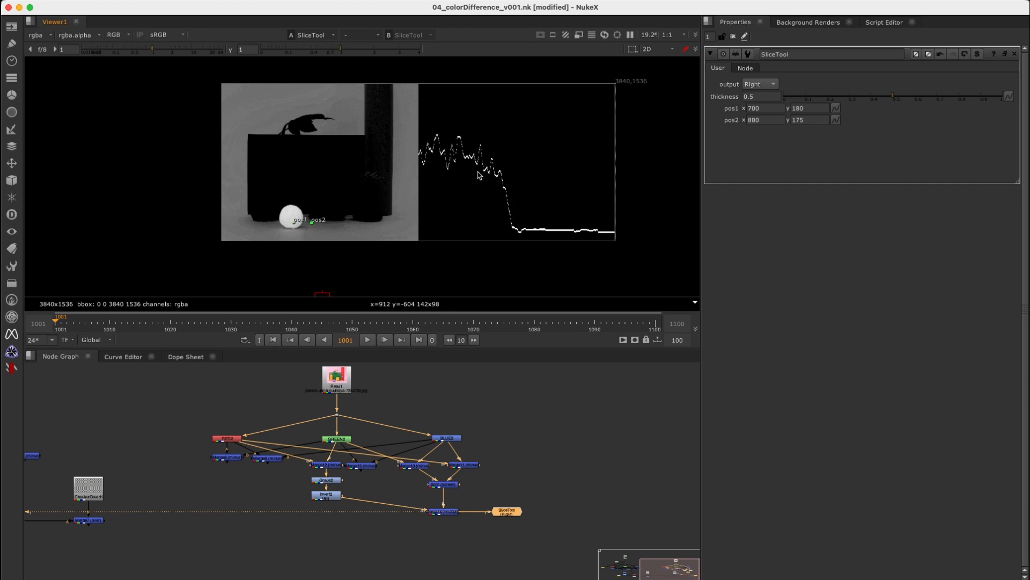
{"action": "left_click_drag", "start_coordinate": [436, 156], "coordinate": [518, 229], "text": "ctrl+shift"}
Add a Grade node directly beneath Merge14
{"action": "scroll", "coordinate": [449, 529], "scroll_direction": "up", "scroll_amount": 3}
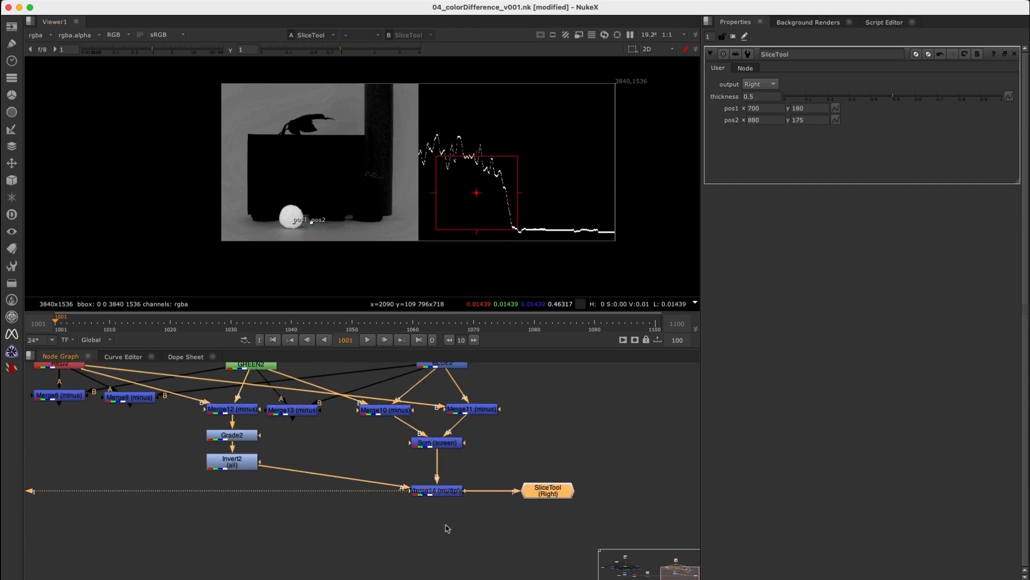
{"action": "middle_click_drag", "start_coordinate": [424, 542], "coordinate": [423, 542]}
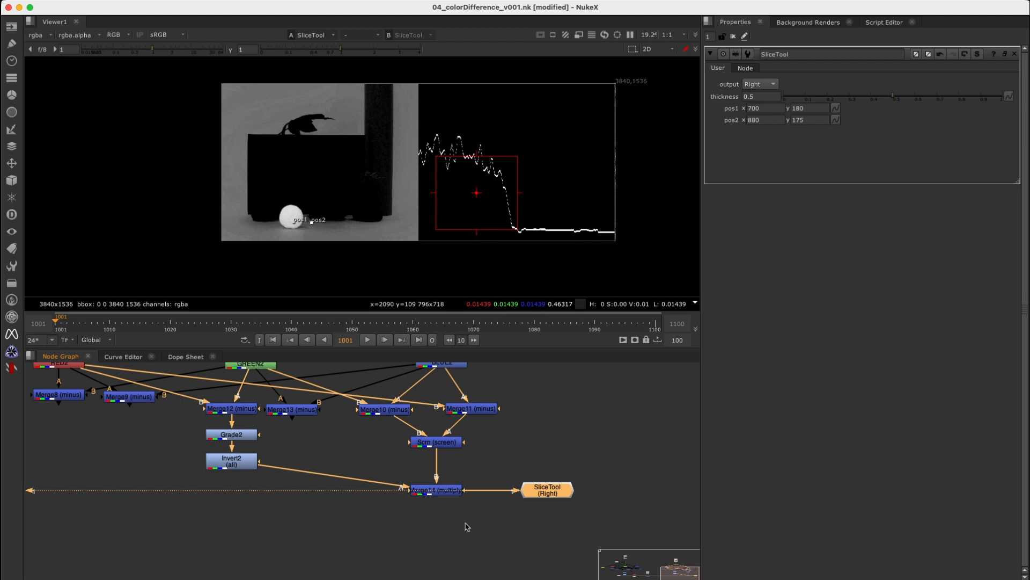
{"action": "key", "text": "g"}
{"action": "left_click_drag", "start_coordinate": [541, 509], "coordinate": [444, 492]}
{"action": "left_click_drag", "start_coordinate": [468, 560], "coordinate": [443, 536]}
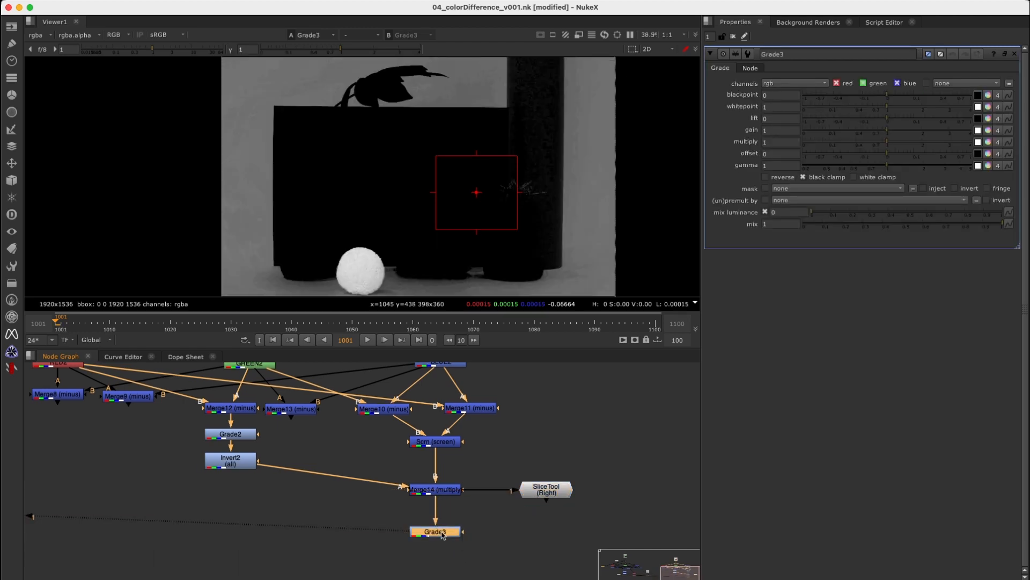
Set Grade3 to rgba channels with white clamp, and lower its whitepoint until the ball is solid white
{"action": "left_click", "coordinate": [854, 178]}
{"action": "left_click", "coordinate": [789, 84]}
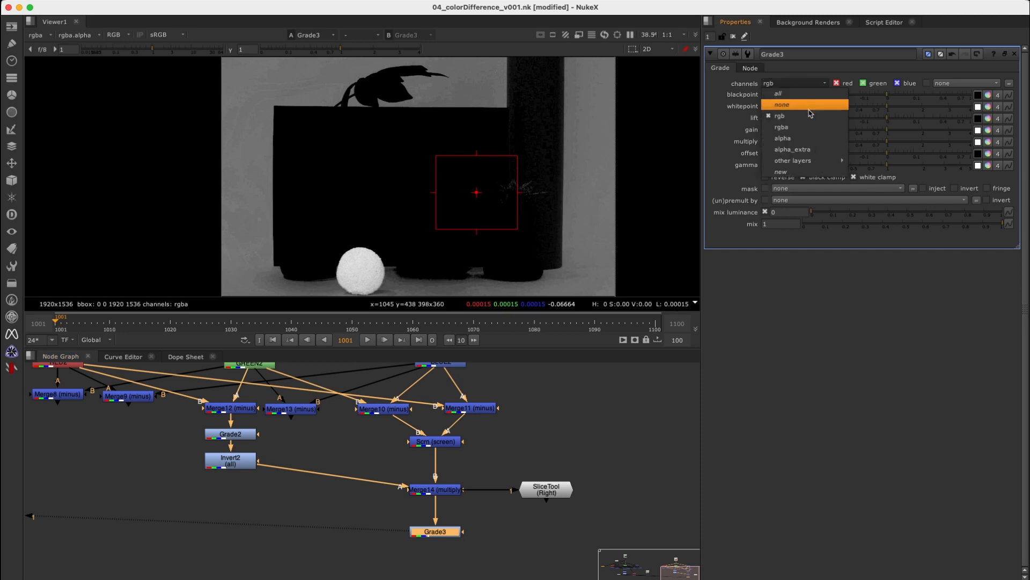
{"action": "left_click", "coordinate": [789, 126]}
{"action": "middle_click_drag", "start_coordinate": [402, 219], "coordinate": [375, 170]}
{"action": "left_click_drag", "start_coordinate": [887, 107], "coordinate": [850, 112]}
{"action": "scroll", "coordinate": [489, 503], "scroll_direction": "down", "scroll_amount": 2}
Add Grade4 with its mask from Grade3 and its input from the dot below the Read node, and view it
{"action": "middle_click_drag", "start_coordinate": [405, 550], "coordinate": [446, 534]}
{"action": "left_click", "coordinate": [382, 553]}
{"action": "key", "text": "g"}
{"action": "left_click_drag", "start_coordinate": [406, 547], "coordinate": [439, 526]}
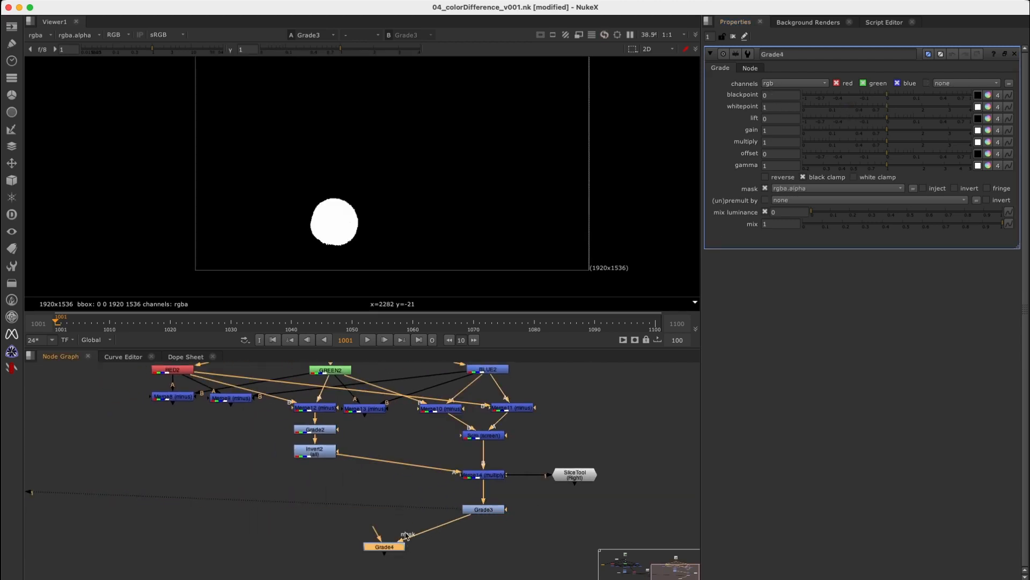
{"action": "left_click_drag", "start_coordinate": [376, 530], "coordinate": [359, 471]}
{"action": "middle_click_drag", "start_coordinate": [358, 471], "coordinate": [389, 538]}
{"action": "left_click_drag", "start_coordinate": [359, 471], "coordinate": [359, 405]}
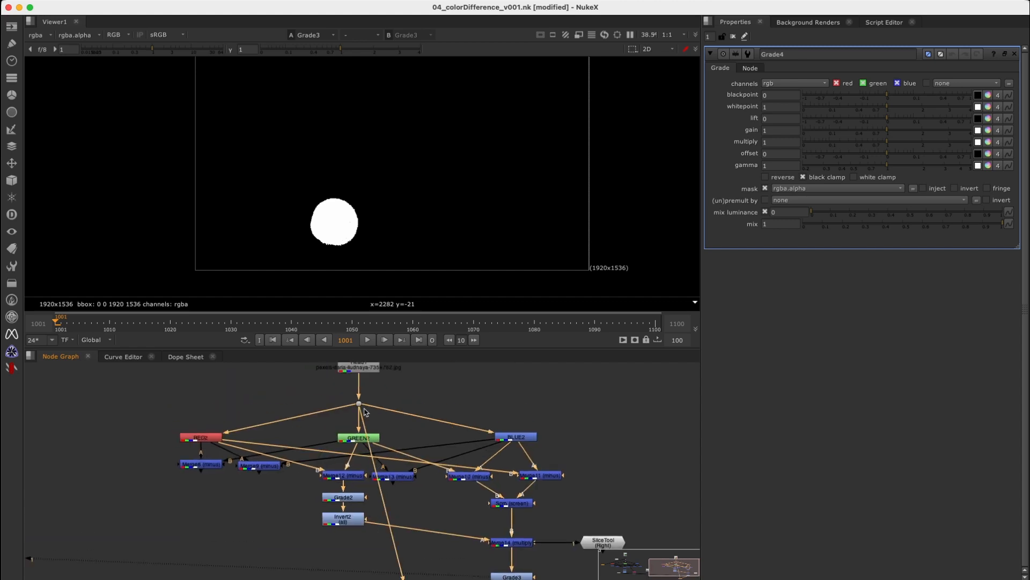
{"action": "middle_click_drag", "start_coordinate": [418, 547], "coordinate": [381, 443]}
{"action": "key", "text": "1"}
Set Grade4's gain to a blue of 0.234056, 0.538414, 1 with the color wheel
{"action": "left_click", "coordinate": [334, 533]}
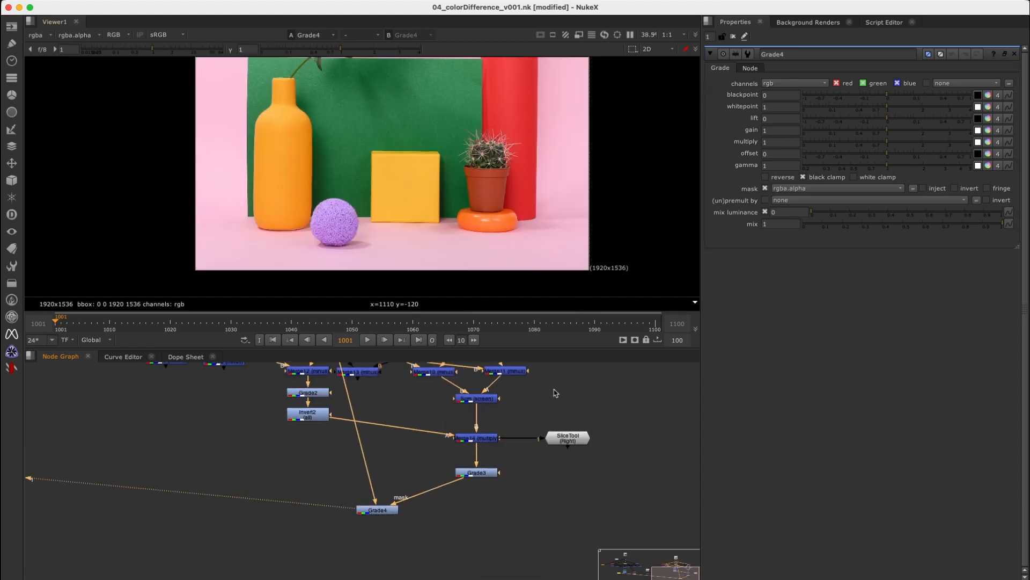
{"action": "left_click", "coordinate": [989, 131]}
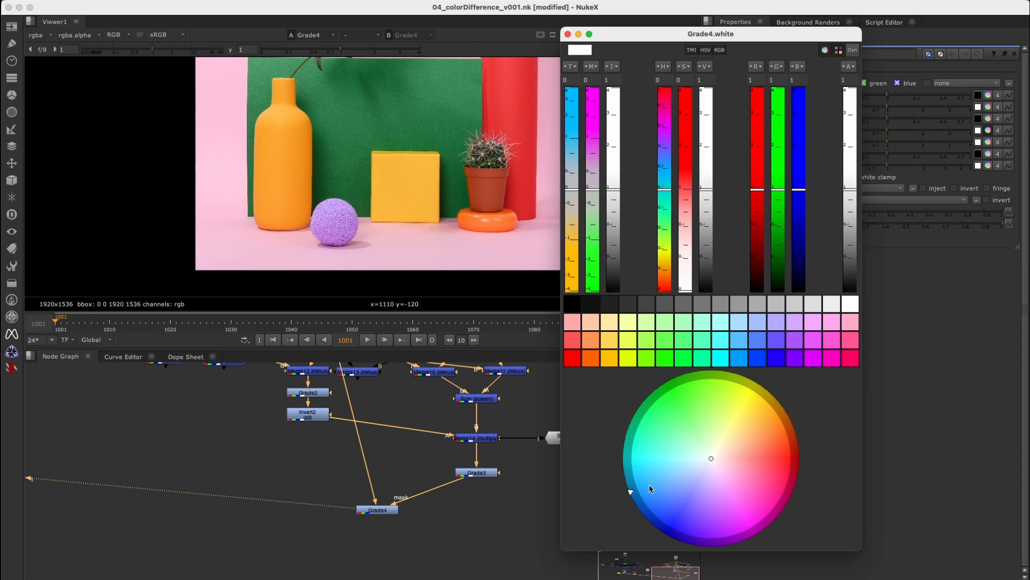
{"action": "mouse_move", "coordinate": [659, 492]}
{"action": "left_mouse_down"}
{"action": "mouse_move", "coordinate": [673, 489]}
{"action": "mouse_move", "coordinate": [664, 496]}
{"action": "left_mouse_up"}
{"action": "left_click", "coordinate": [567, 34]}
{"action": "left_click", "coordinate": [365, 511]}
Review the row of channel subtractions, the Screen merge and the Invert2 matte
{"action": "middle_click_drag", "start_coordinate": [390, 448], "coordinate": [403, 528]}
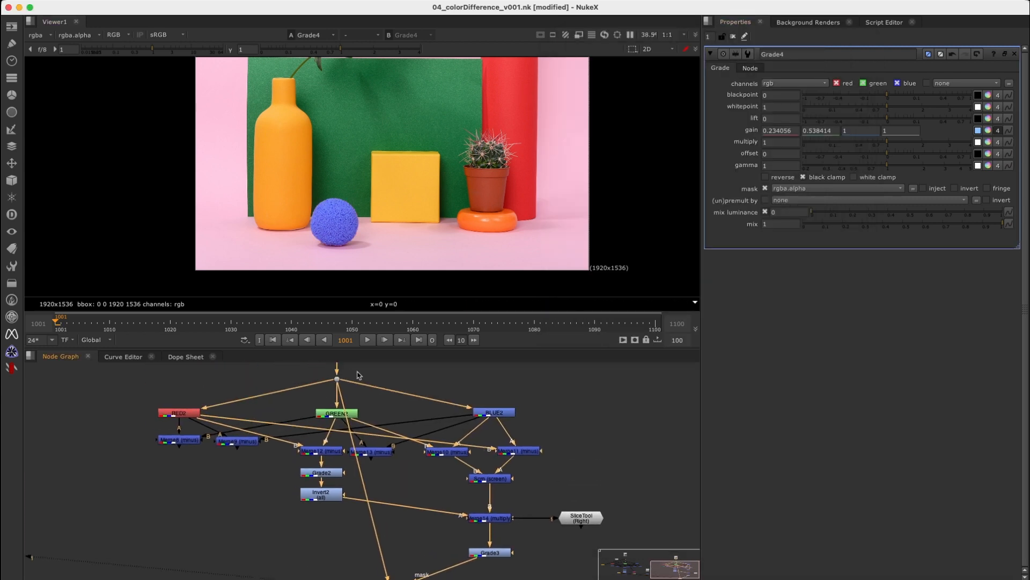
{"action": "middle_click_drag", "start_coordinate": [567, 379], "coordinate": [591, 384]}
{"action": "left_click_drag", "start_coordinate": [586, 385], "coordinate": [107, 477]}
{"action": "left_click_drag", "start_coordinate": [587, 467], "coordinate": [453, 507]}
{"action": "key", "text": "1"}
{"action": "left_click_drag", "start_coordinate": [282, 533], "coordinate": [352, 506]}
{"action": "key", "text": "1"}
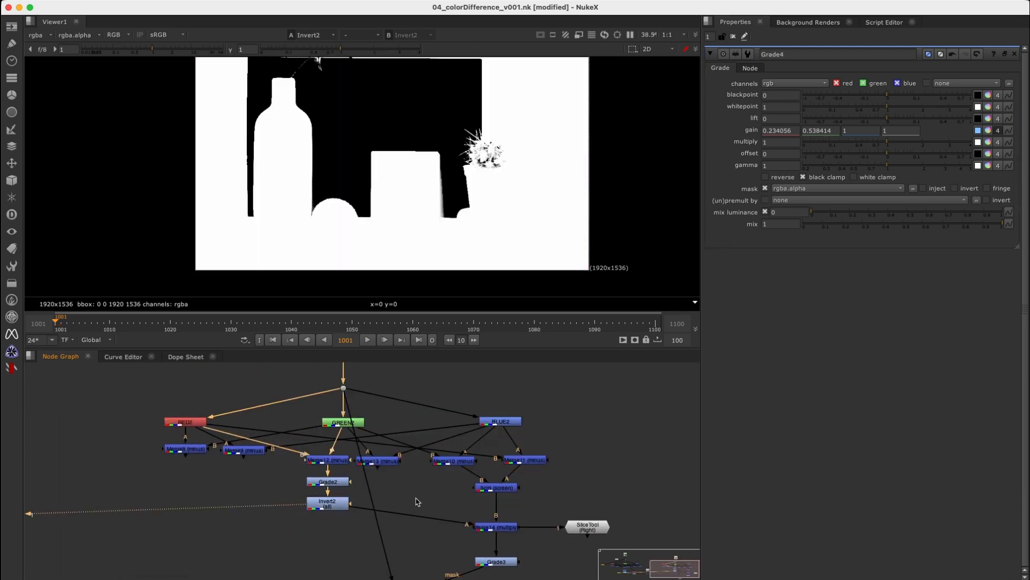
Adjust the positions of Grade2 and Invert2 beneath Merge12, and view Merge14
{"action": "middle_click_drag", "start_coordinate": [419, 507], "coordinate": [411, 433]}
{"action": "left_click_drag", "start_coordinate": [311, 432], "coordinate": [318, 444]}
{"action": "left_click", "coordinate": [324, 410]}
{"action": "middle_click_drag", "start_coordinate": [344, 390], "coordinate": [363, 436]}
{"action": "left_click_drag", "start_coordinate": [350, 463], "coordinate": [349, 478]}
{"action": "left_click", "coordinate": [519, 499]}
{"action": "key", "text": "1"}
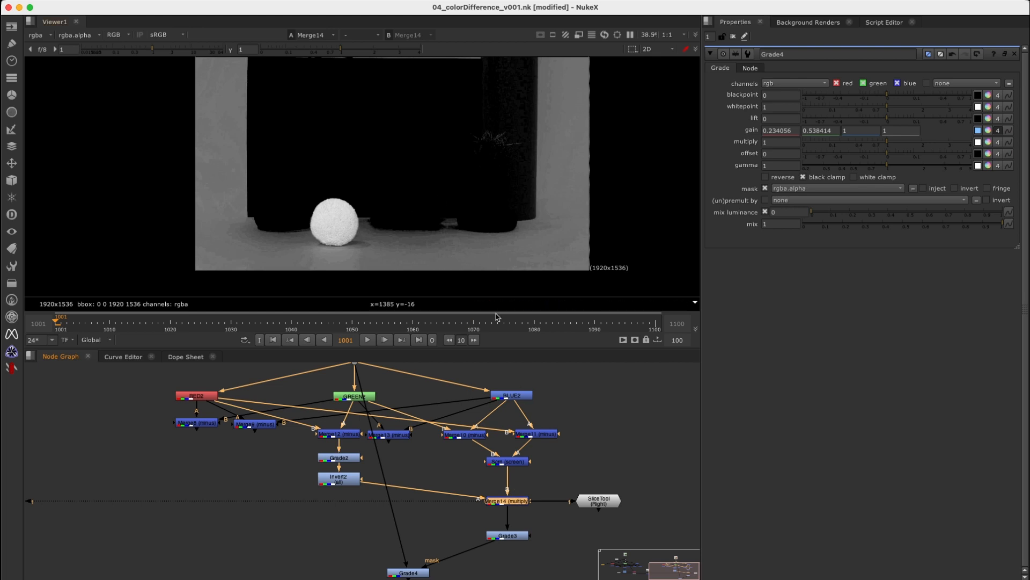
View Grade3 and Grade4, toggling Grade4 off and on to compare the ball's color
{"action": "middle_click_drag", "start_coordinate": [539, 523], "coordinate": [530, 484]}
{"action": "left_click_drag", "start_coordinate": [454, 482], "coordinate": [564, 533]}
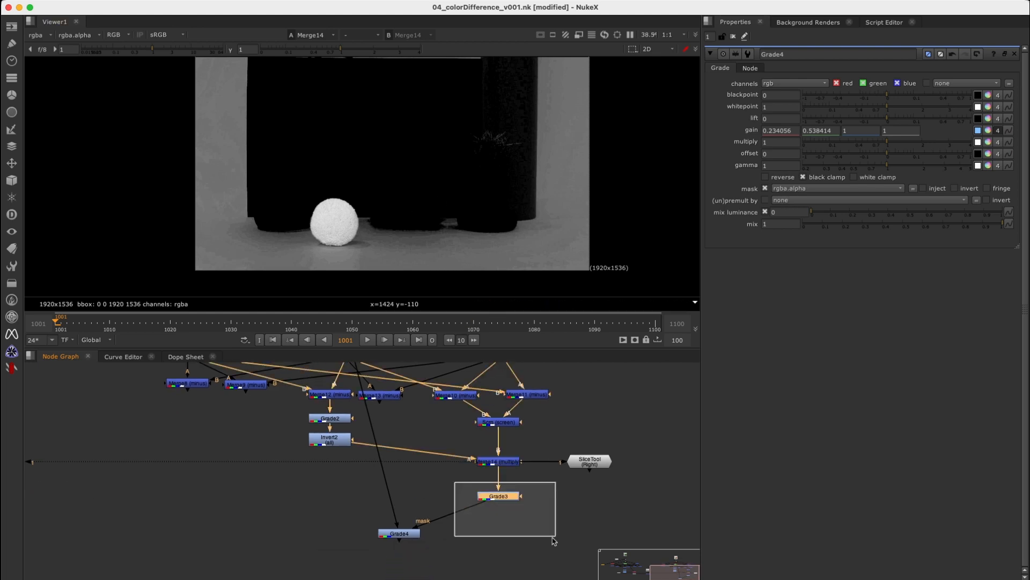
{"action": "key", "text": "1"}
{"action": "left_click", "coordinate": [386, 534]}
{"action": "key", "text": "1"}
{"action": "left_click_drag", "start_coordinate": [320, 578], "coordinate": [460, 513]}
{"action": "key", "text": "d"}
{"action": "key", "text": "d"}
{"action": "key", "text": "d"}
{"action": "key", "text": "d"}
{"action": "key", "text": "d"}
{"action": "key", "text": "d"}
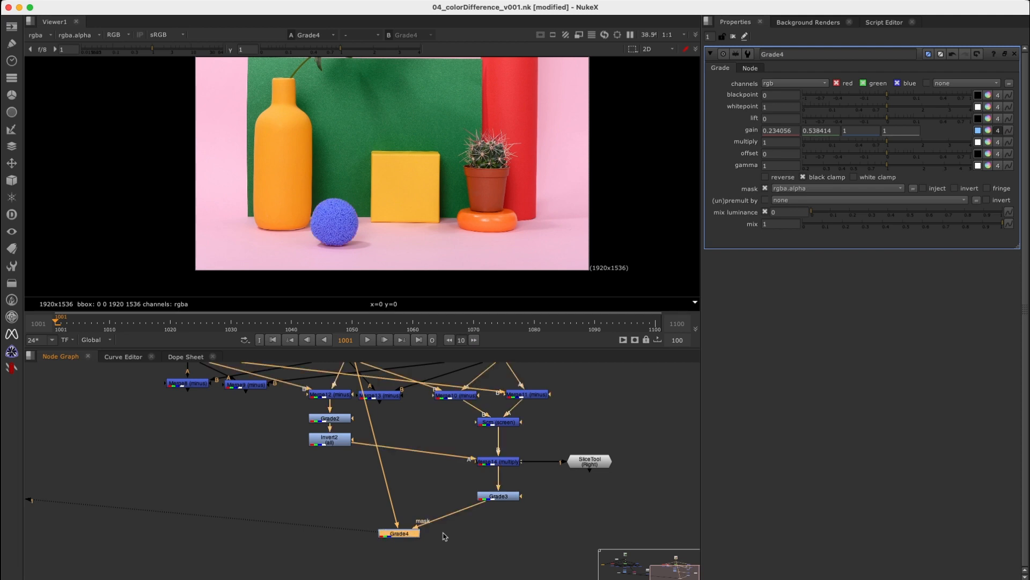
View Merge11 and Merge10 in turn to compare the two blue subtractions
{"action": "scroll", "coordinate": [497, 489], "scroll_direction": "up", "scroll_amount": 4}
{"action": "left_click", "coordinate": [478, 438]}
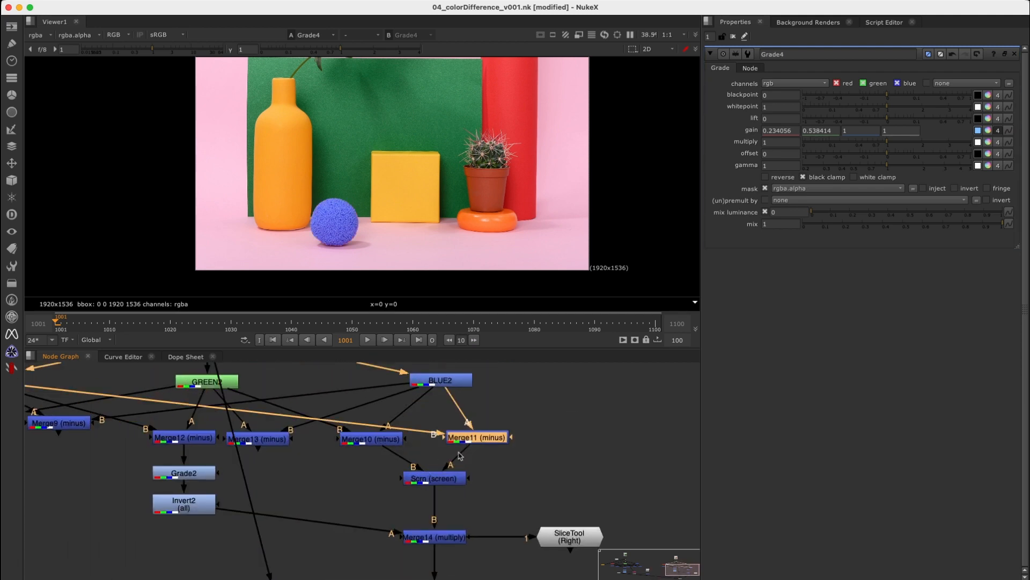
{"action": "key", "text": "1"}
{"action": "left_click_drag", "start_coordinate": [322, 469], "coordinate": [433, 421]}
{"action": "key", "text": "1"}
{"action": "left_click", "coordinate": [494, 439]}
{"action": "key", "text": "1"}
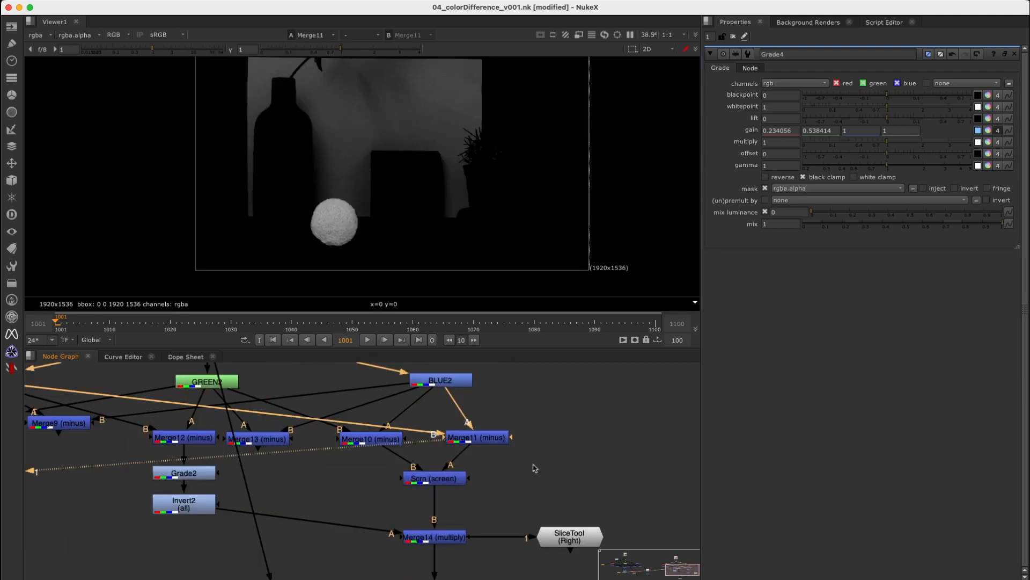
Add a Merge set to min with Merge10 as A and Merge11 as B, and view it
{"action": "key", "text": "m"}
{"action": "left_click_drag", "start_coordinate": [557, 443], "coordinate": [478, 437]}
{"action": "left_click_drag", "start_coordinate": [581, 466], "coordinate": [550, 472]}
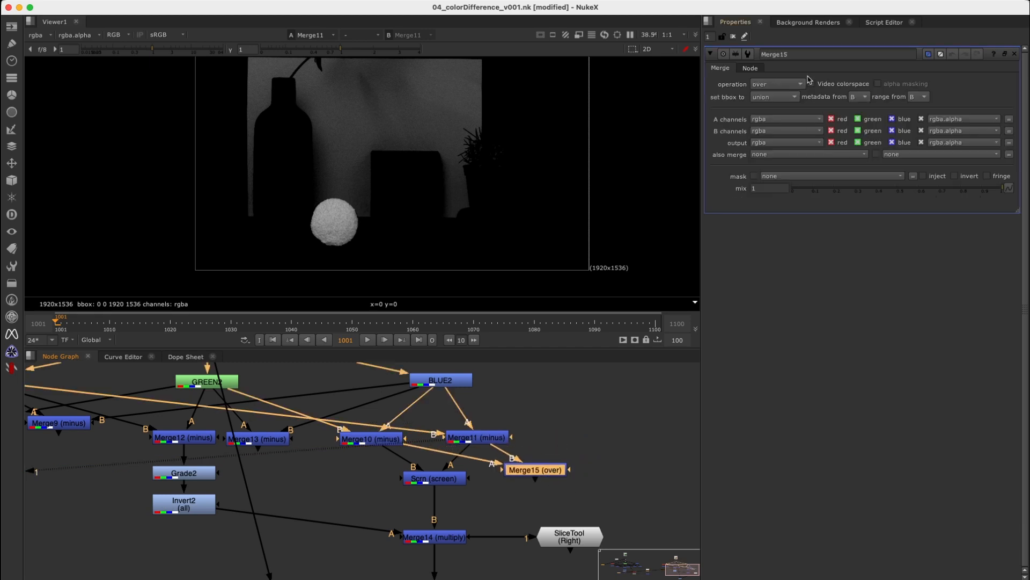
{"action": "left_click", "coordinate": [807, 84]}
{"action": "left_click", "coordinate": [789, 132]}
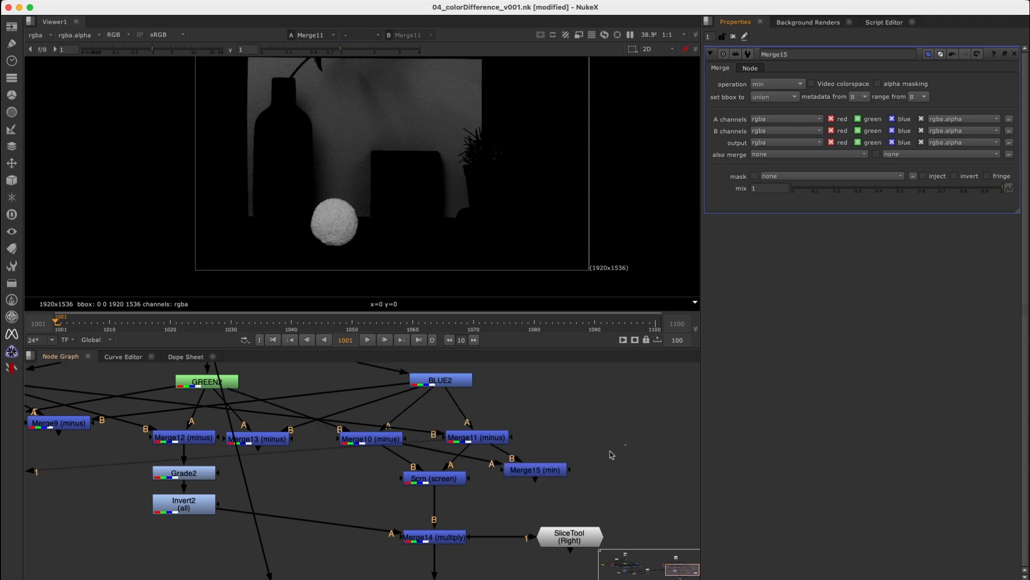
{"action": "key", "text": "1"}
Zoom in on the ball and compare the min merge with its Merge10 and Merge11 inputs
{"action": "scroll", "coordinate": [328, 230], "scroll_direction": "up", "scroll_amount": 5}
{"action": "middle_click_drag", "start_coordinate": [344, 246], "coordinate": [339, 209]}
{"action": "key", "text": "1"}
{"action": "left_click_drag", "start_coordinate": [322, 468], "coordinate": [441, 415]}
{"action": "left_click_drag", "start_coordinate": [549, 417], "coordinate": [418, 463]}
{"action": "key", "text": "1"}
{"action": "scroll", "coordinate": [365, 249], "scroll_direction": "down", "scroll_amount": 5}
{"action": "middle_click_drag", "start_coordinate": [365, 249], "coordinate": [338, 271]}
Sample the card area in Merge10, and the floor and background areas in Merge11
{"action": "left_click", "coordinate": [381, 439]}
{"action": "key", "text": "1"}
{"action": "left_click_drag", "start_coordinate": [304, 145], "coordinate": [523, 204], "text": "ctrl+shift"}
{"action": "left_click", "coordinate": [465, 442]}
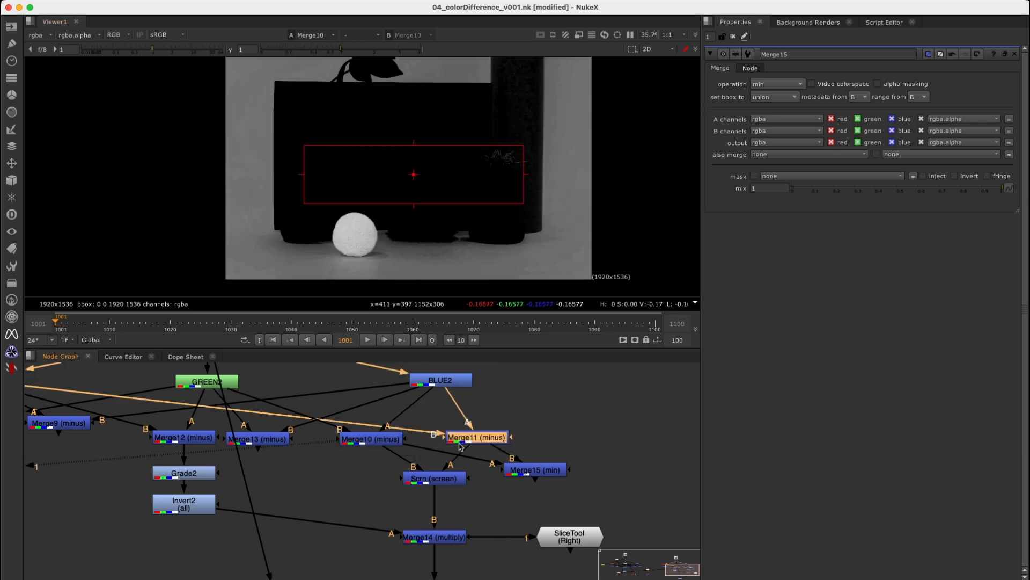
{"action": "key", "text": "1"}
{"action": "left_click_drag", "start_coordinate": [250, 251], "coordinate": [320, 270], "text": "ctrl+shift"}
{"action": "left_click_drag", "start_coordinate": [490, 257], "coordinate": [553, 263], "text": "ctrl+shift"}
{"action": "left_click_drag", "start_coordinate": [562, 145], "coordinate": [596, 186], "text": "ctrl+shift"}
Compare Merge10, Merge11 and the min merge, and sample the area around the ball in the min merge
{"action": "left_click", "coordinate": [397, 441]}
{"action": "key", "text": "1"}
{"action": "left_click", "coordinate": [498, 439]}
{"action": "key", "text": "1"}
{"action": "left_click", "coordinate": [547, 468]}
{"action": "key", "text": "1"}
{"action": "left_click_drag", "start_coordinate": [313, 208], "coordinate": [425, 269], "text": "ctrl+shift"}
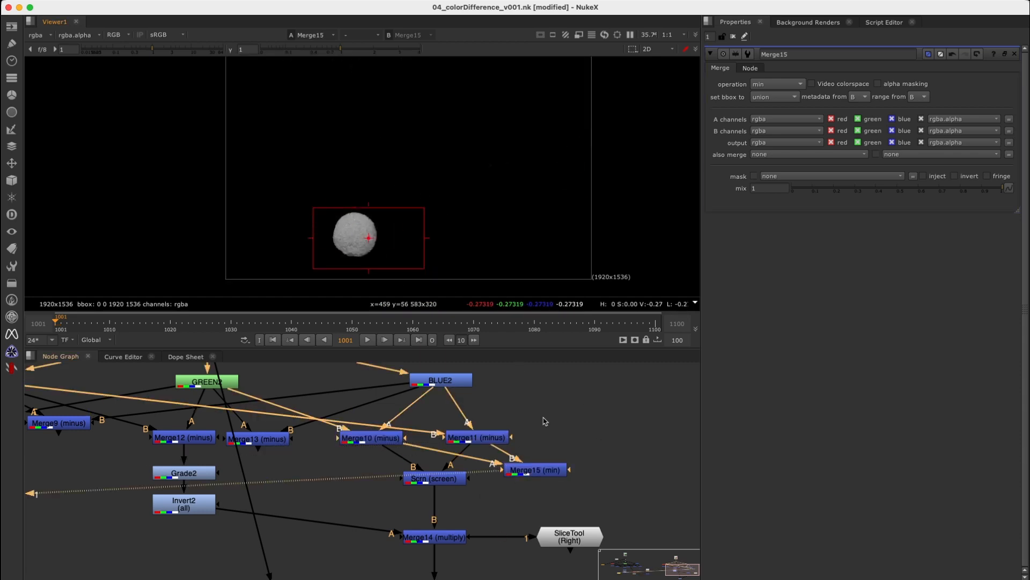
Copy Grade3 and connect the copy beneath Merge15, moving the SliceTool aside to make room
{"action": "middle_click_drag", "start_coordinate": [542, 491], "coordinate": [511, 427]}
{"action": "left_click_drag", "start_coordinate": [479, 513], "coordinate": [425, 527]}
{"action": "key", "text": "super+c"}
{"action": "left_click_drag", "start_coordinate": [547, 465], "coordinate": [624, 501]}
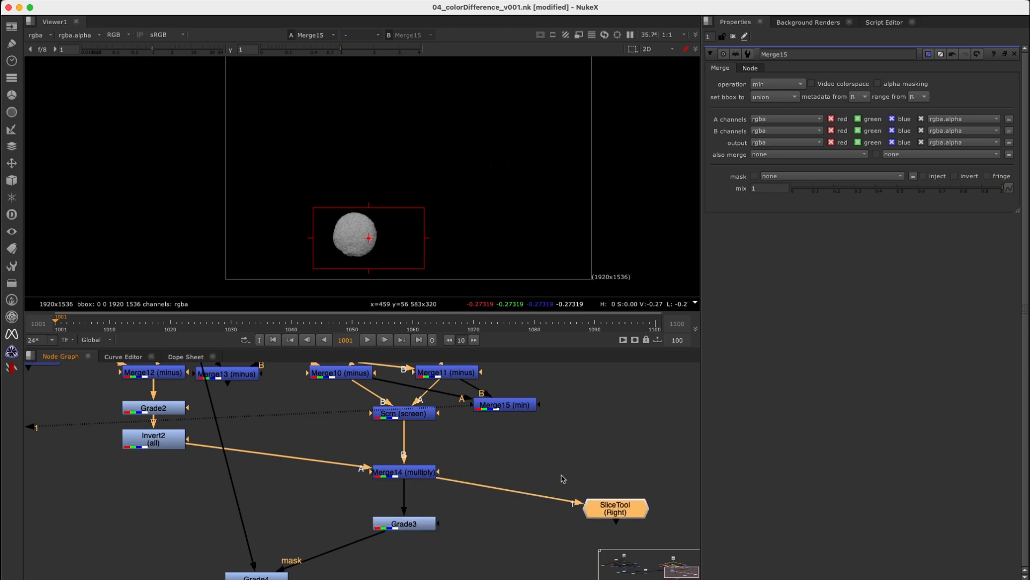
{"action": "left_click", "coordinate": [536, 462]}
{"action": "key", "text": "super+v"}
{"action": "left_click_drag", "start_coordinate": [521, 438], "coordinate": [513, 406]}
{"action": "left_click_drag", "start_coordinate": [537, 466], "coordinate": [505, 530]}
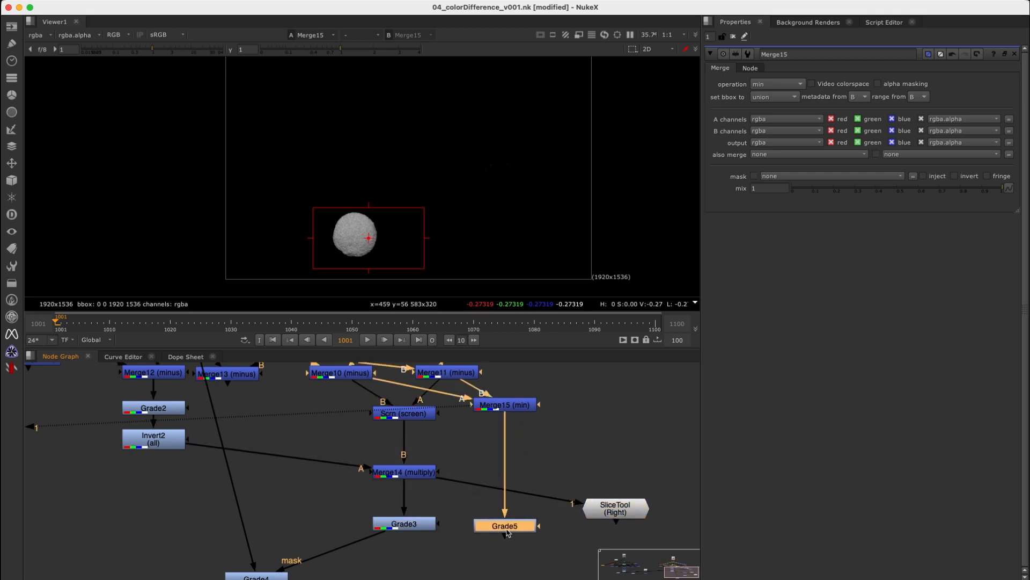
View Grade5, reset its blackpoint to 0 and set its whitepoint to 0.07
{"action": "key", "text": "1"}
{"action": "double_click", "coordinate": [505, 530]}
{"action": "left_click", "coordinate": [882, 109], "text": "super"}
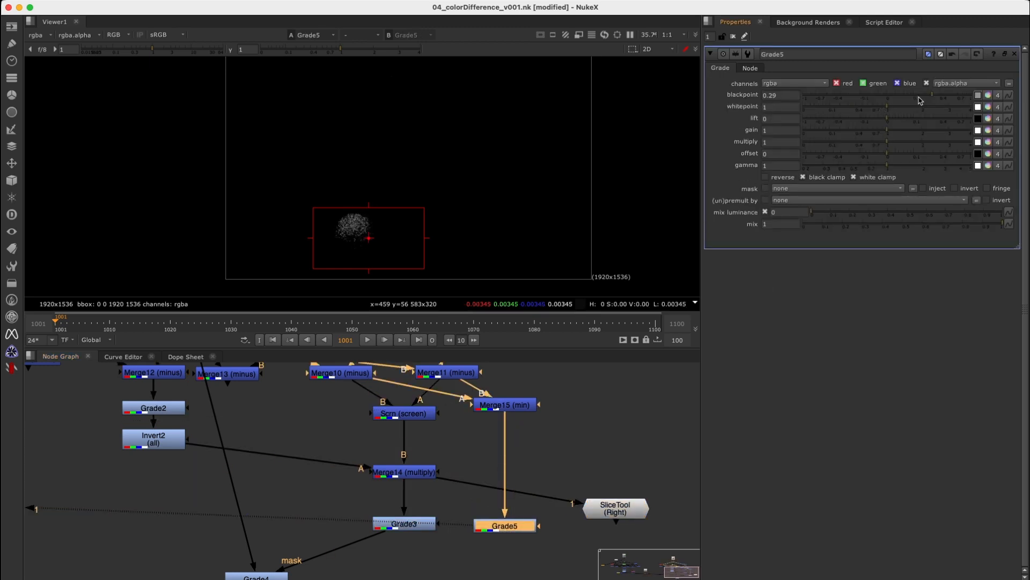
{"action": "left_click", "coordinate": [918, 98], "text": "super"}
{"action": "left_click_drag", "start_coordinate": [887, 110], "coordinate": [824, 111]}
View Grade4's color-corrected image
{"action": "scroll", "coordinate": [363, 522], "scroll_direction": "down", "scroll_amount": 4}
{"action": "scroll", "coordinate": [363, 522], "scroll_direction": "up", "scroll_amount": 5}
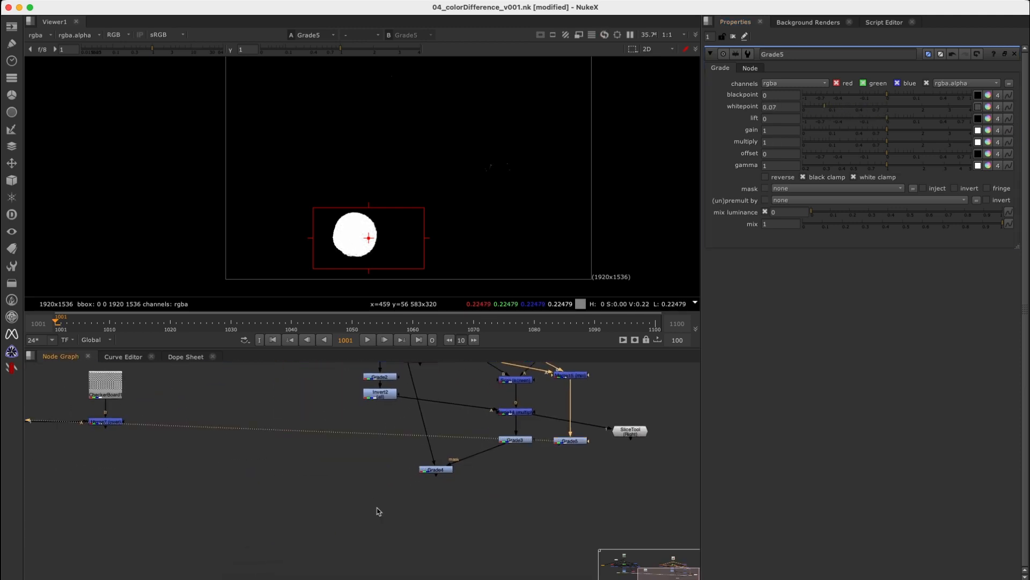
{"action": "left_click", "coordinate": [347, 497]}
{"action": "key", "text": "1"}
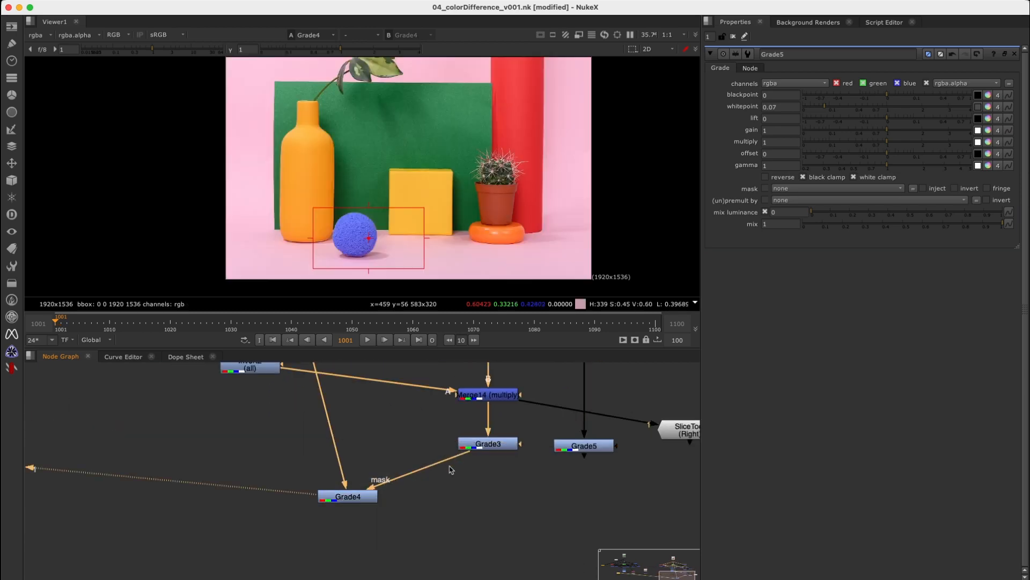
View Grade5's matte of the ball
{"action": "left_click_drag", "start_coordinate": [465, 461], "coordinate": [582, 453]}
{"action": "left_click", "coordinate": [586, 453]}
{"action": "key", "text": "1"}
{"action": "scroll", "coordinate": [532, 480], "scroll_direction": "down", "scroll_amount": 6}
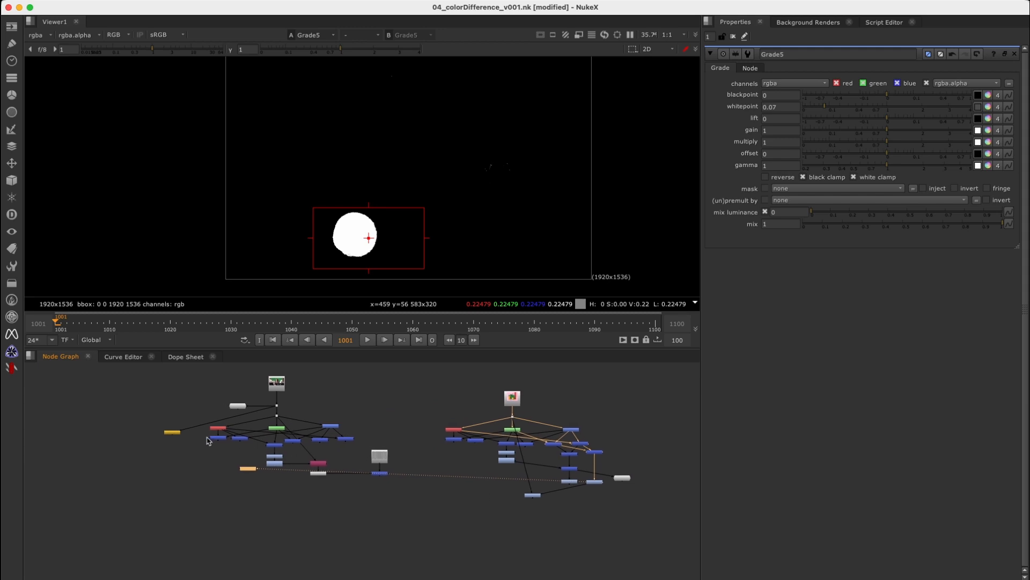
View the green-screen plate at Dot1 and clear the sampling region from the viewer
{"action": "scroll", "coordinate": [427, 469], "scroll_direction": "up", "scroll_amount": 3}
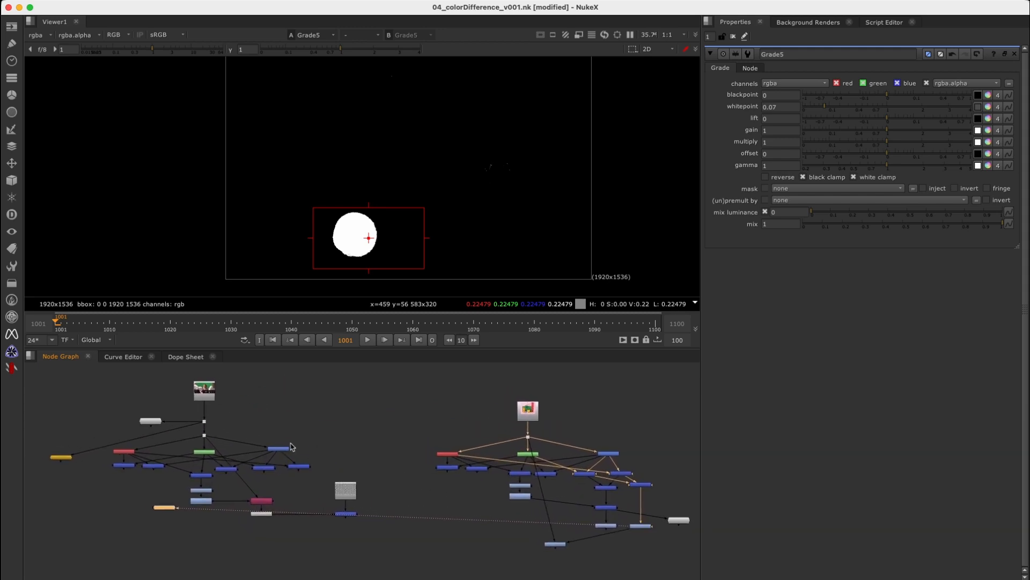
{"action": "left_click_drag", "start_coordinate": [208, 391], "coordinate": [184, 431]}
{"action": "key", "text": "1"}
{"action": "key", "text": "1"}
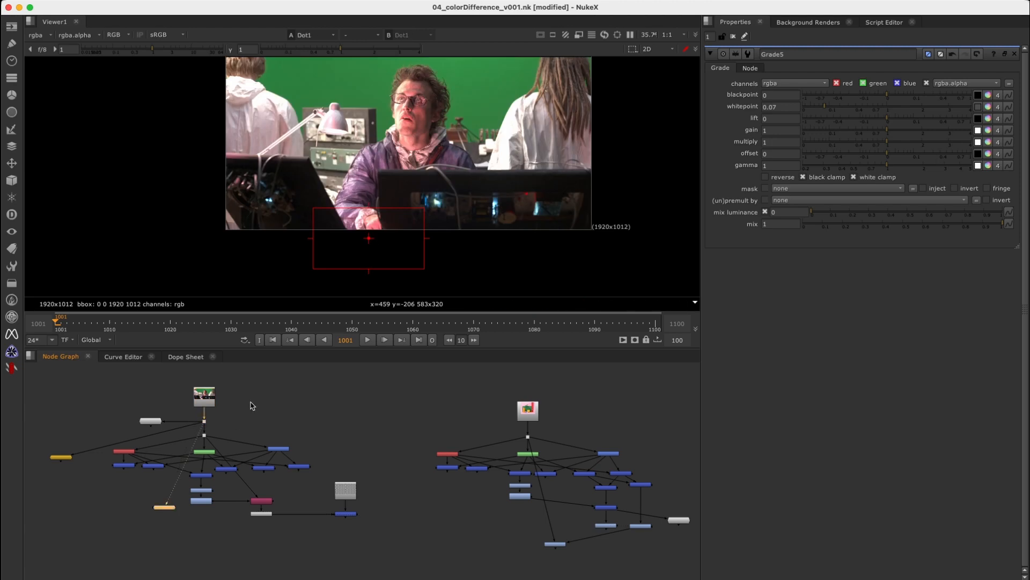
{"action": "scroll", "coordinate": [563, 202], "scroll_direction": "down", "scroll_amount": 2}
{"action": "middle_click_drag", "start_coordinate": [556, 201], "coordinate": [495, 230]}
{"action": "scroll", "coordinate": [472, 239], "scroll_direction": "up", "scroll_amount": 4}
{"action": "right_click", "coordinate": [466, 238], "text": "super"}
Compare the still-life image at Dot2 with the green-screen plate at Dot1
{"action": "scroll", "coordinate": [479, 227], "scroll_direction": "down", "scroll_amount": 2}
{"action": "left_click_drag", "start_coordinate": [552, 425], "coordinate": [512, 448]}
{"action": "key", "text": "1"}
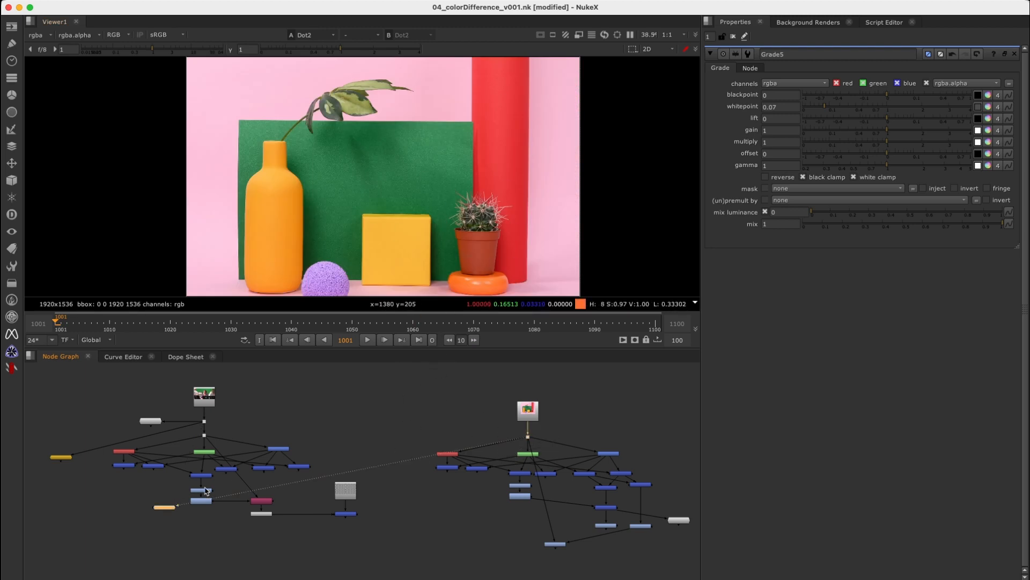
{"action": "left_click_drag", "start_coordinate": [223, 410], "coordinate": [196, 430]}
{"action": "key", "text": "1"}
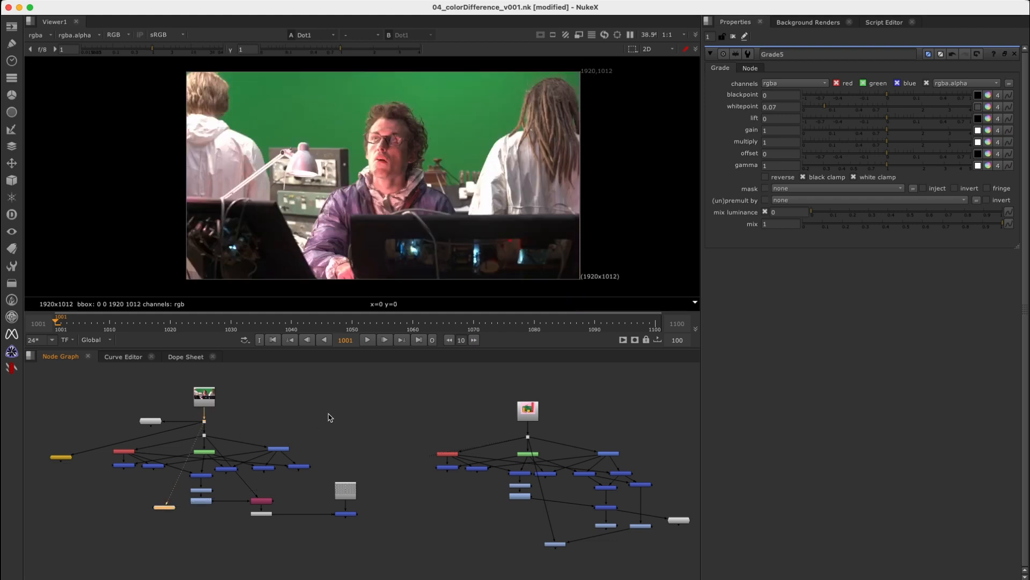
Tidy the green-screen node tree by aligning the blue channel shuffle with the red and green ones and nudging the rightmost subtraction merge
{"action": "scroll", "coordinate": [323, 421], "scroll_direction": "down", "scroll_amount": 1}
{"action": "middle_click_drag", "start_coordinate": [322, 422], "coordinate": [351, 425]}
{"action": "scroll", "coordinate": [262, 447], "scroll_direction": "up", "scroll_amount": 4}
{"action": "left_click_drag", "start_coordinate": [102, 431], "coordinate": [390, 495]}
{"action": "left_click", "coordinate": [414, 481]}
{"action": "left_click_drag", "start_coordinate": [239, 486], "coordinate": [240, 482]}
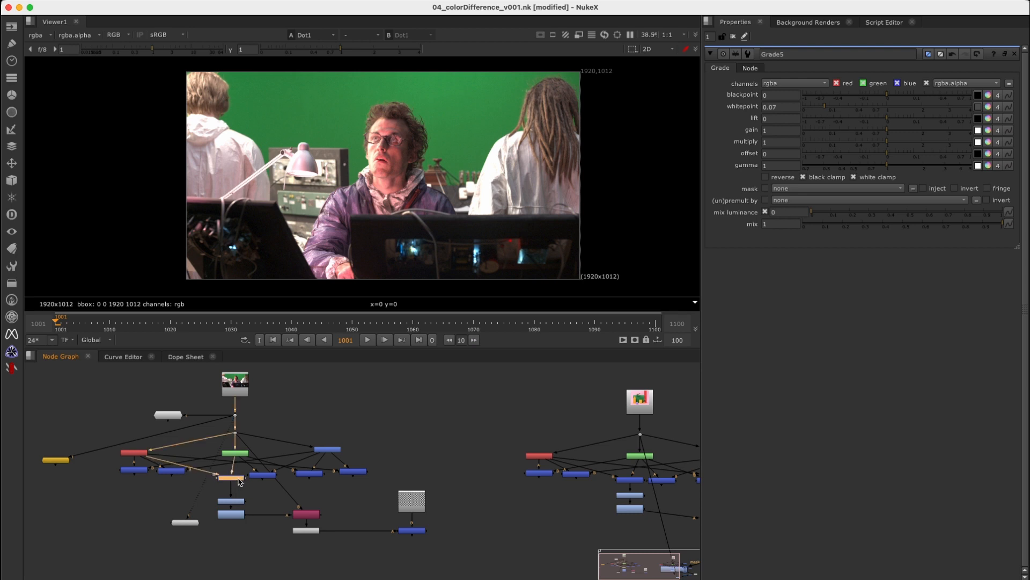
{"action": "left_click_drag", "start_coordinate": [354, 473], "coordinate": [333, 454]}
Select the channel shuffles and subtraction merges of the green-screen tree as a group to review them, and clear the selection
{"action": "left_click_drag", "start_coordinate": [92, 429], "coordinate": [377, 493]}
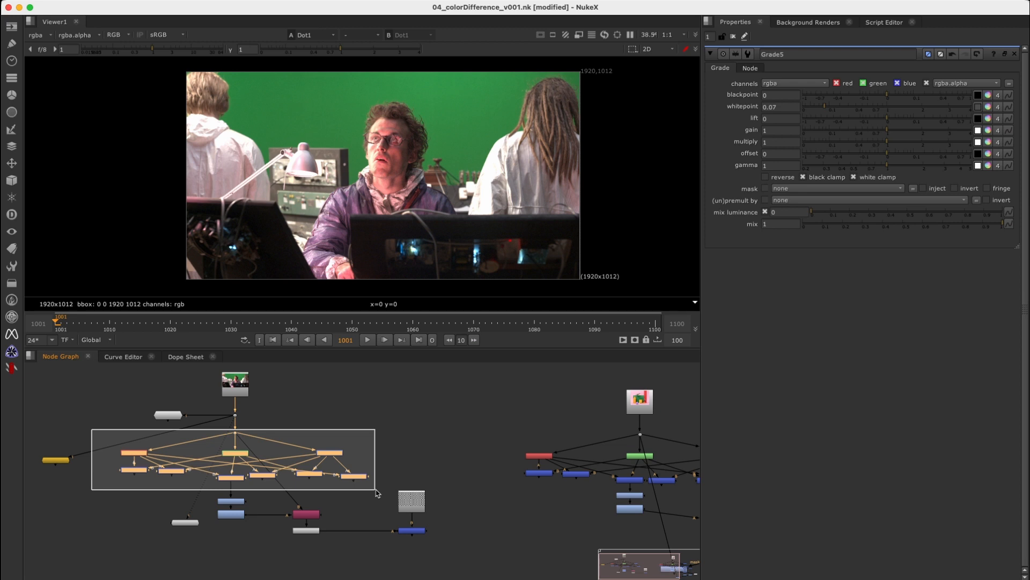
{"action": "left_click_drag", "start_coordinate": [377, 490], "coordinate": [373, 490]}
{"action": "left_click", "coordinate": [391, 452]}
{"action": "left_click_drag", "start_coordinate": [95, 442], "coordinate": [398, 496]}
{"action": "left_click_drag", "start_coordinate": [403, 428], "coordinate": [74, 492]}
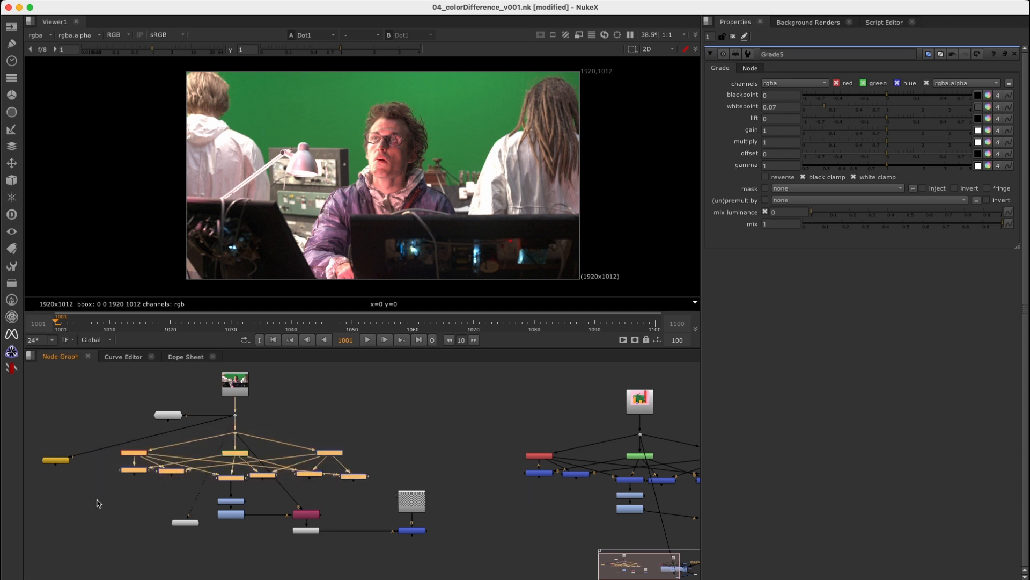
{"action": "left_click", "coordinate": [394, 442]}
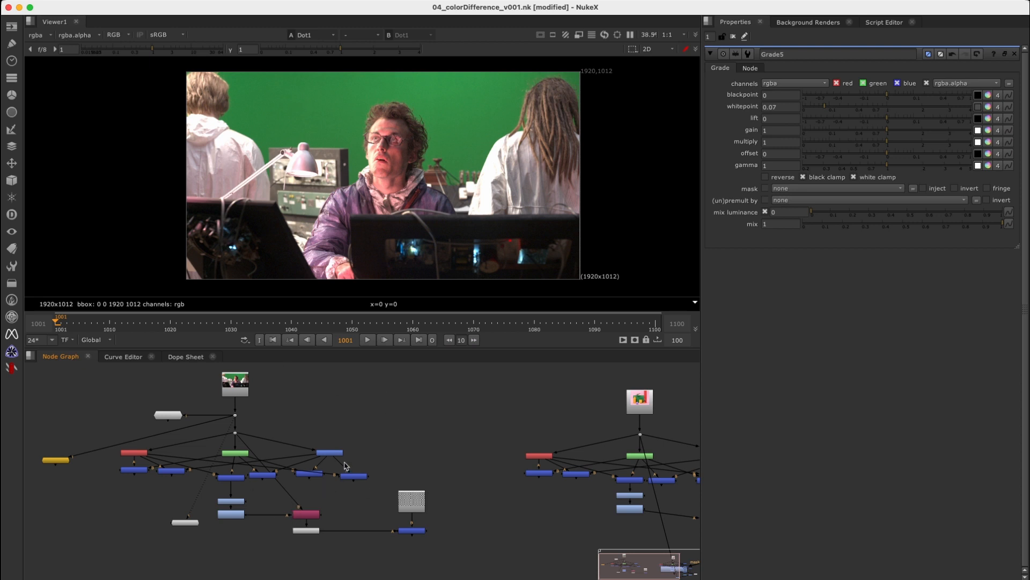
{"action": "scroll", "coordinate": [380, 447], "scroll_direction": "down", "scroll_amount": 2}
{"action": "middle_click_drag", "start_coordinate": [368, 451], "coordinate": [327, 454]}
{"action": "scroll", "coordinate": [325, 453], "scroll_direction": "down", "scroll_amount": 1}
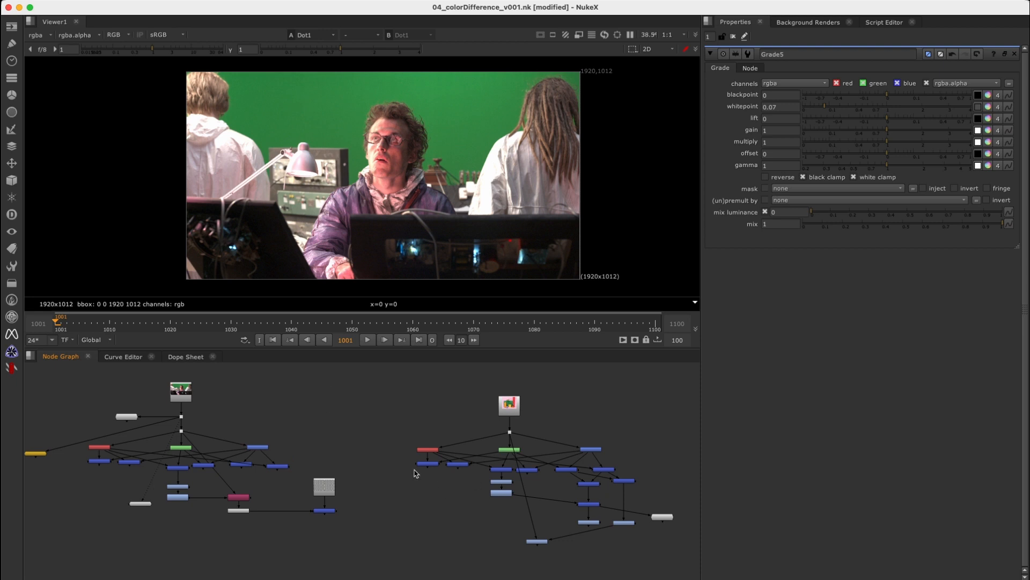